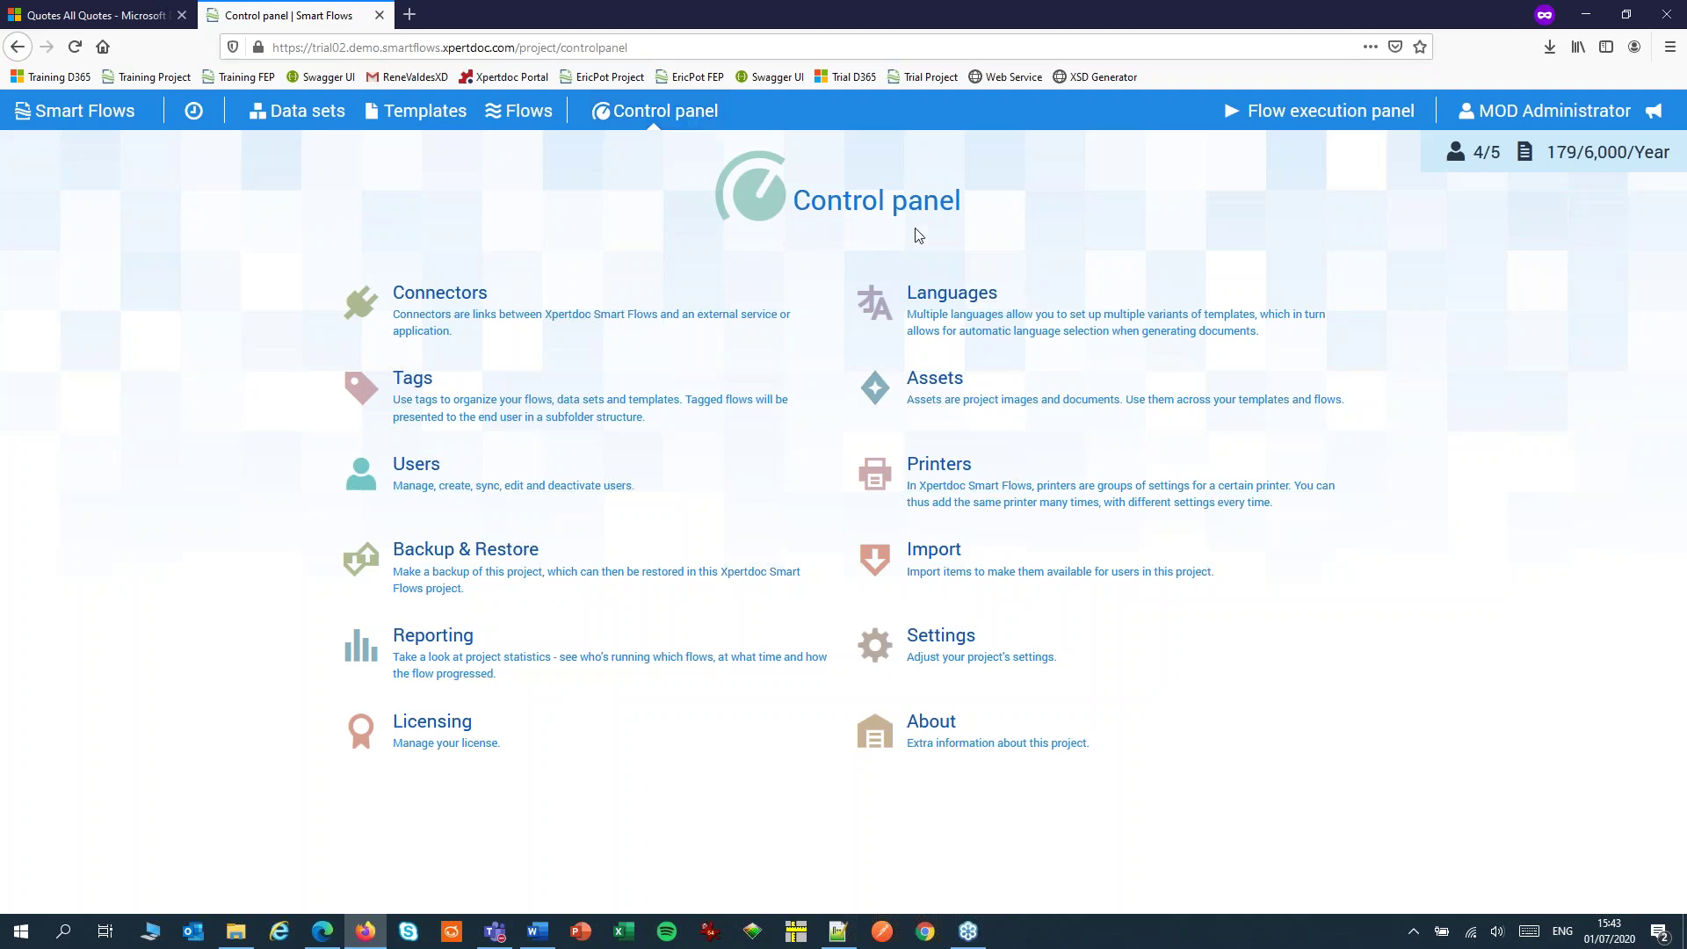
- Add German to the project's languages and return to the language list
{"action": "left_click", "coordinate": [938, 273]}
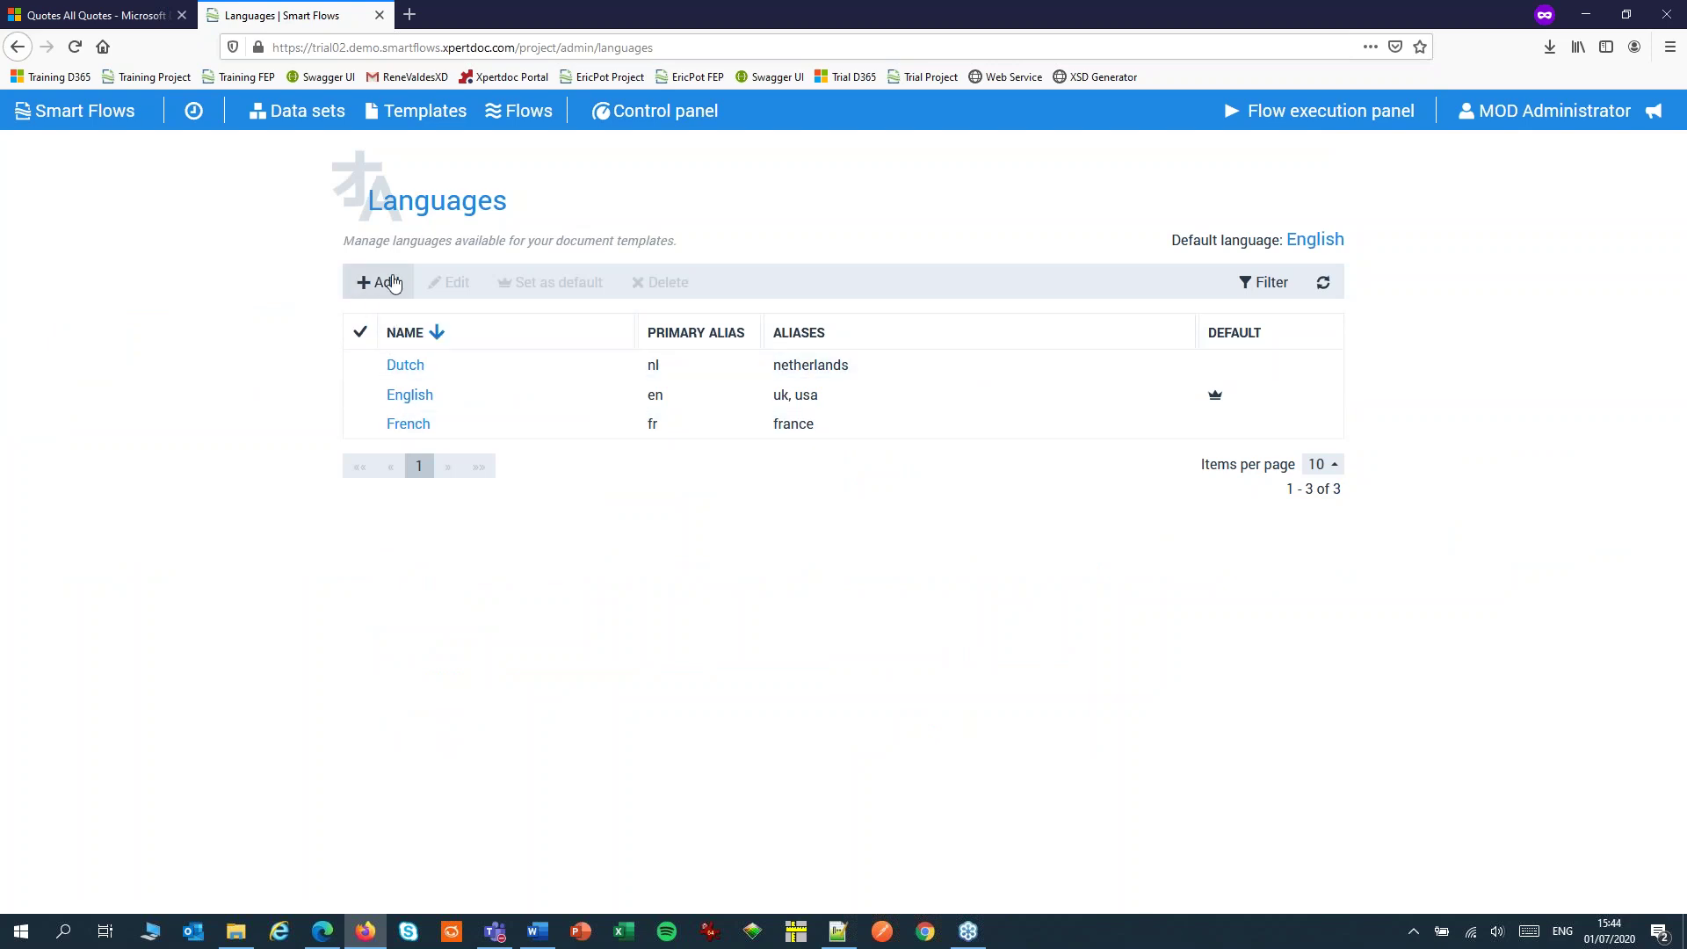
{"action": "left_click", "coordinate": [392, 282]}
{"action": "left_click", "coordinate": [689, 281]}
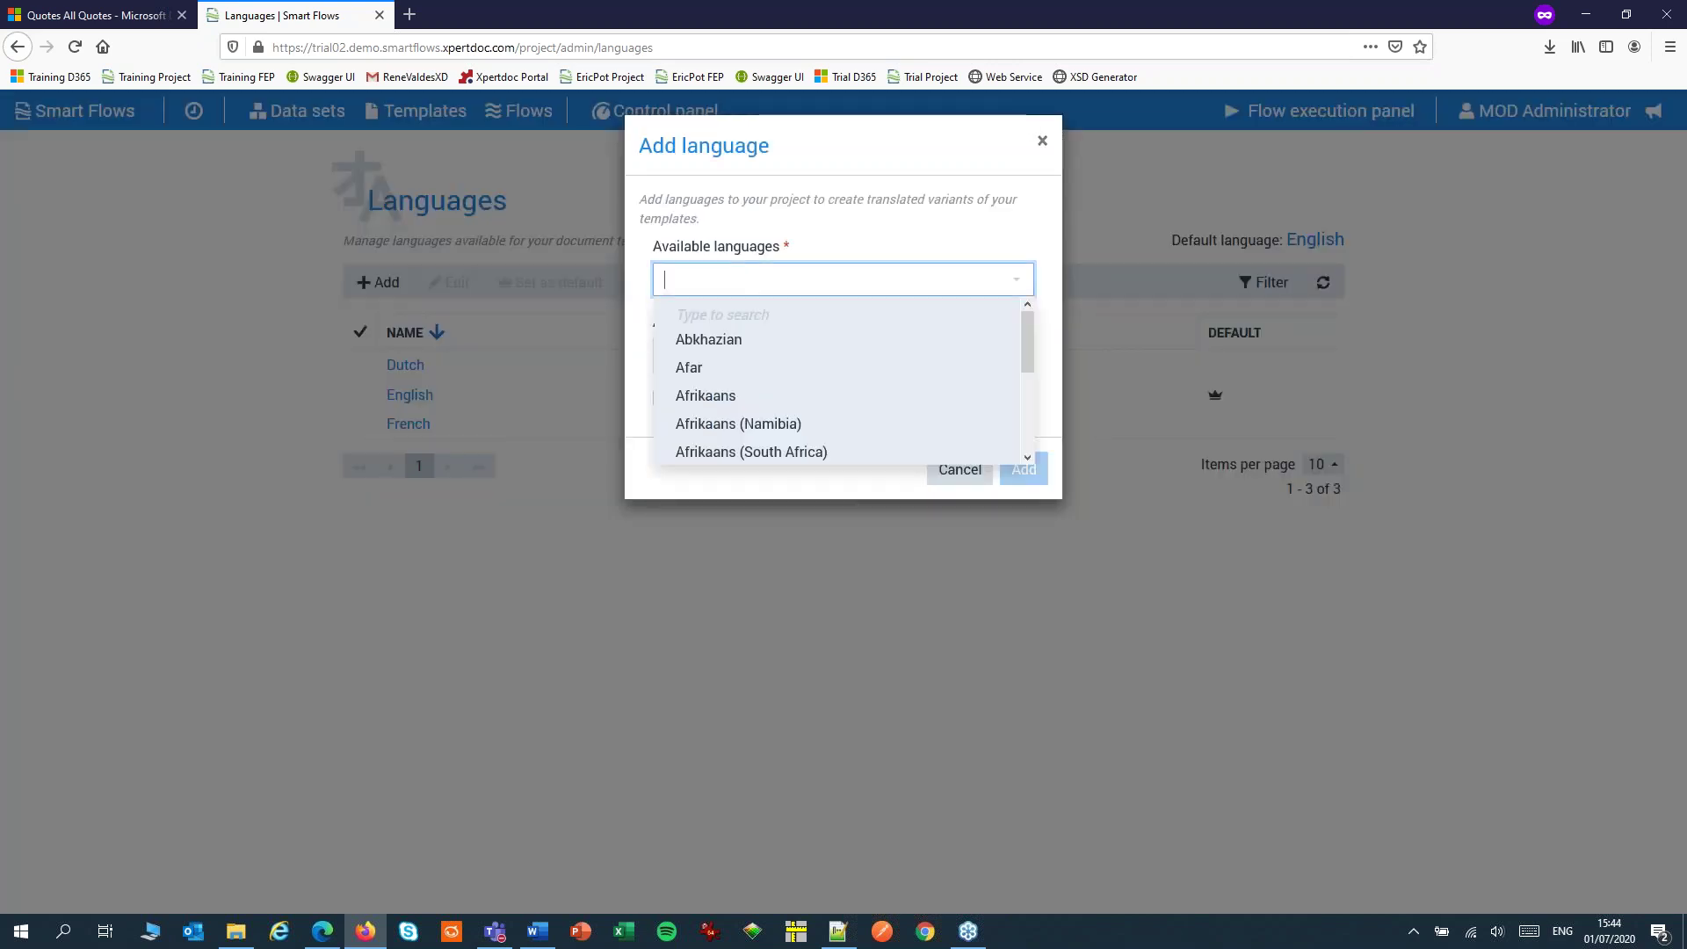
{"action": "type", "text": "German"}
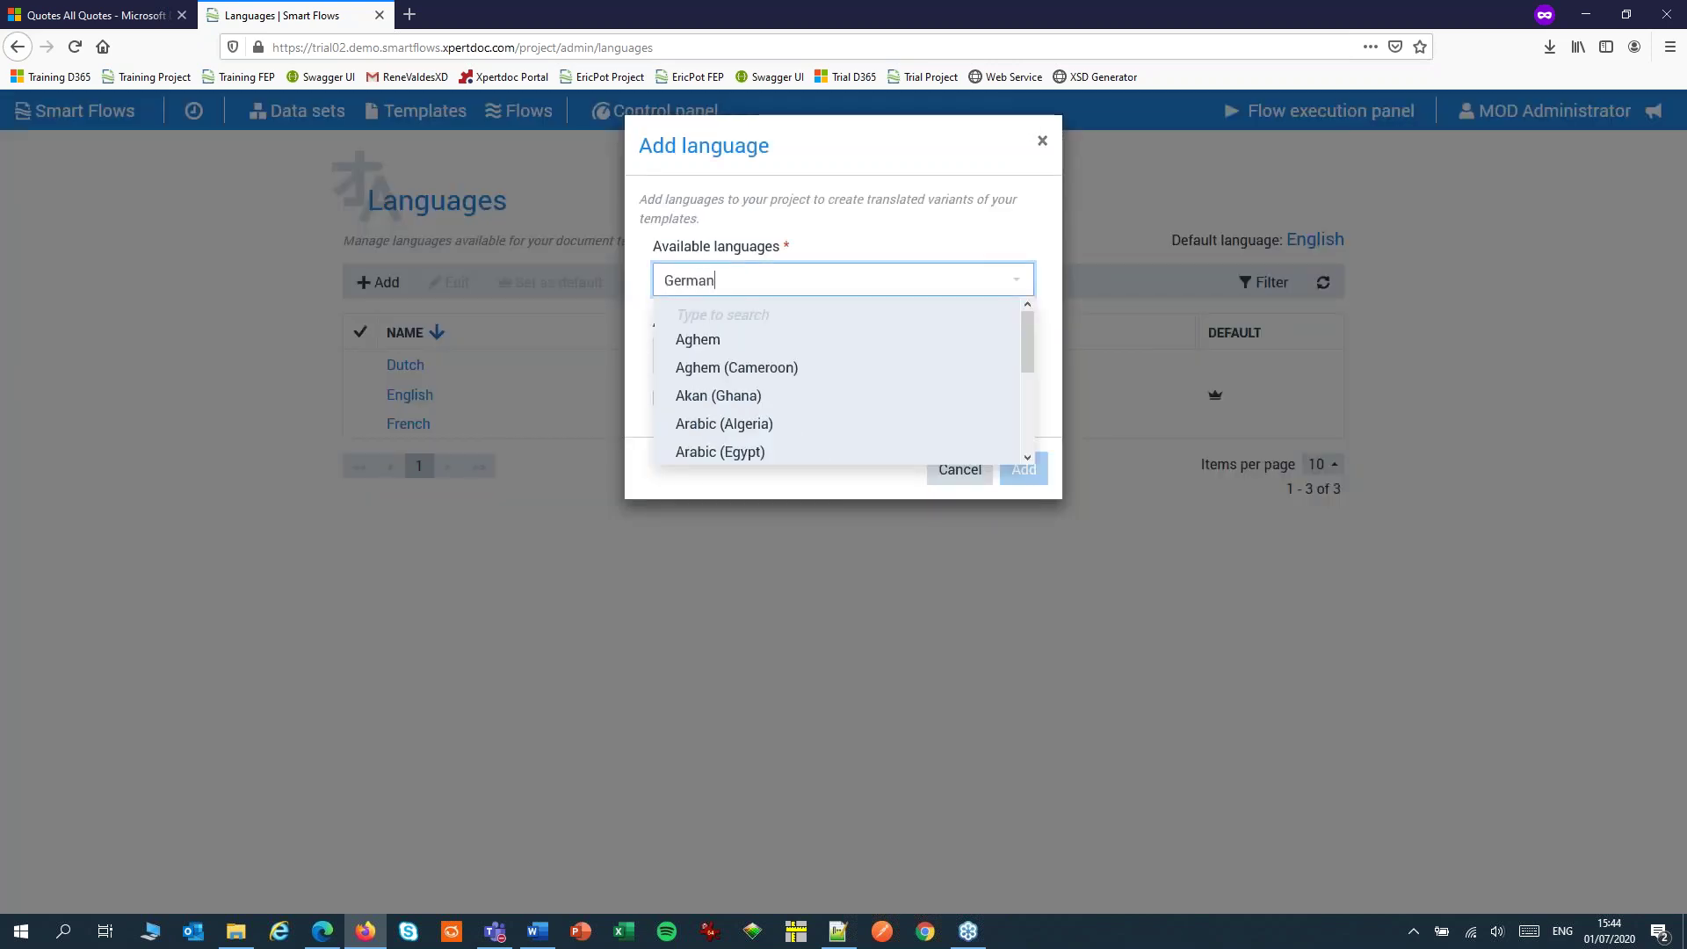
{"action": "left_click", "coordinate": [690, 396]}
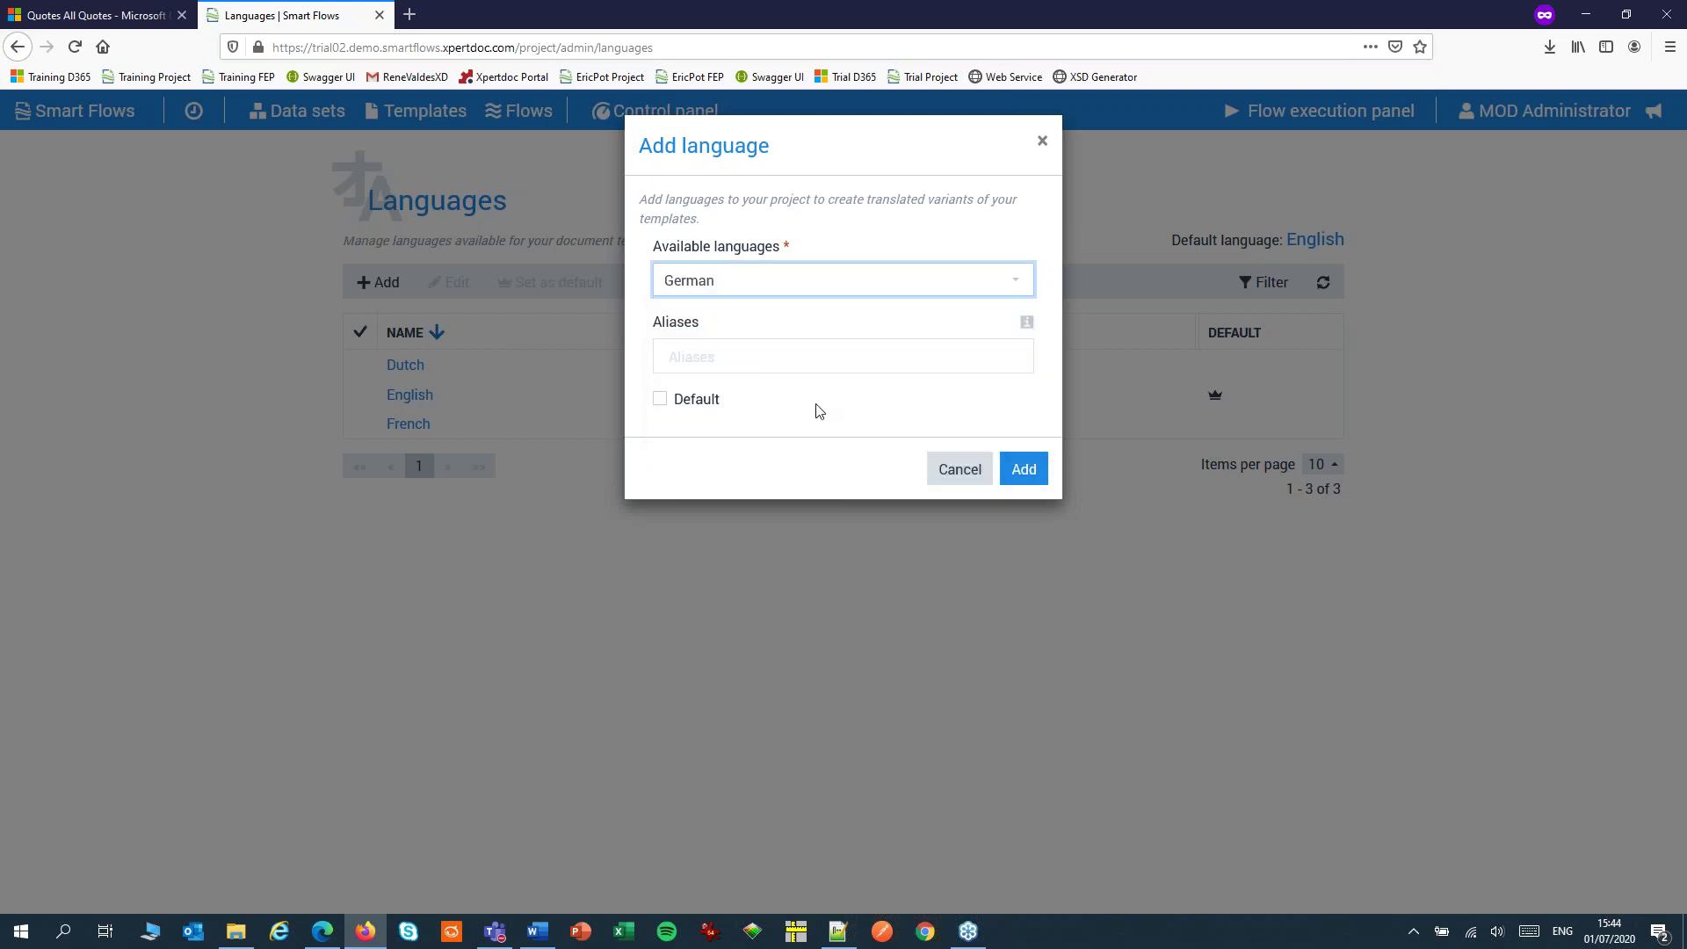
{"action": "left_click", "coordinate": [1012, 470]}
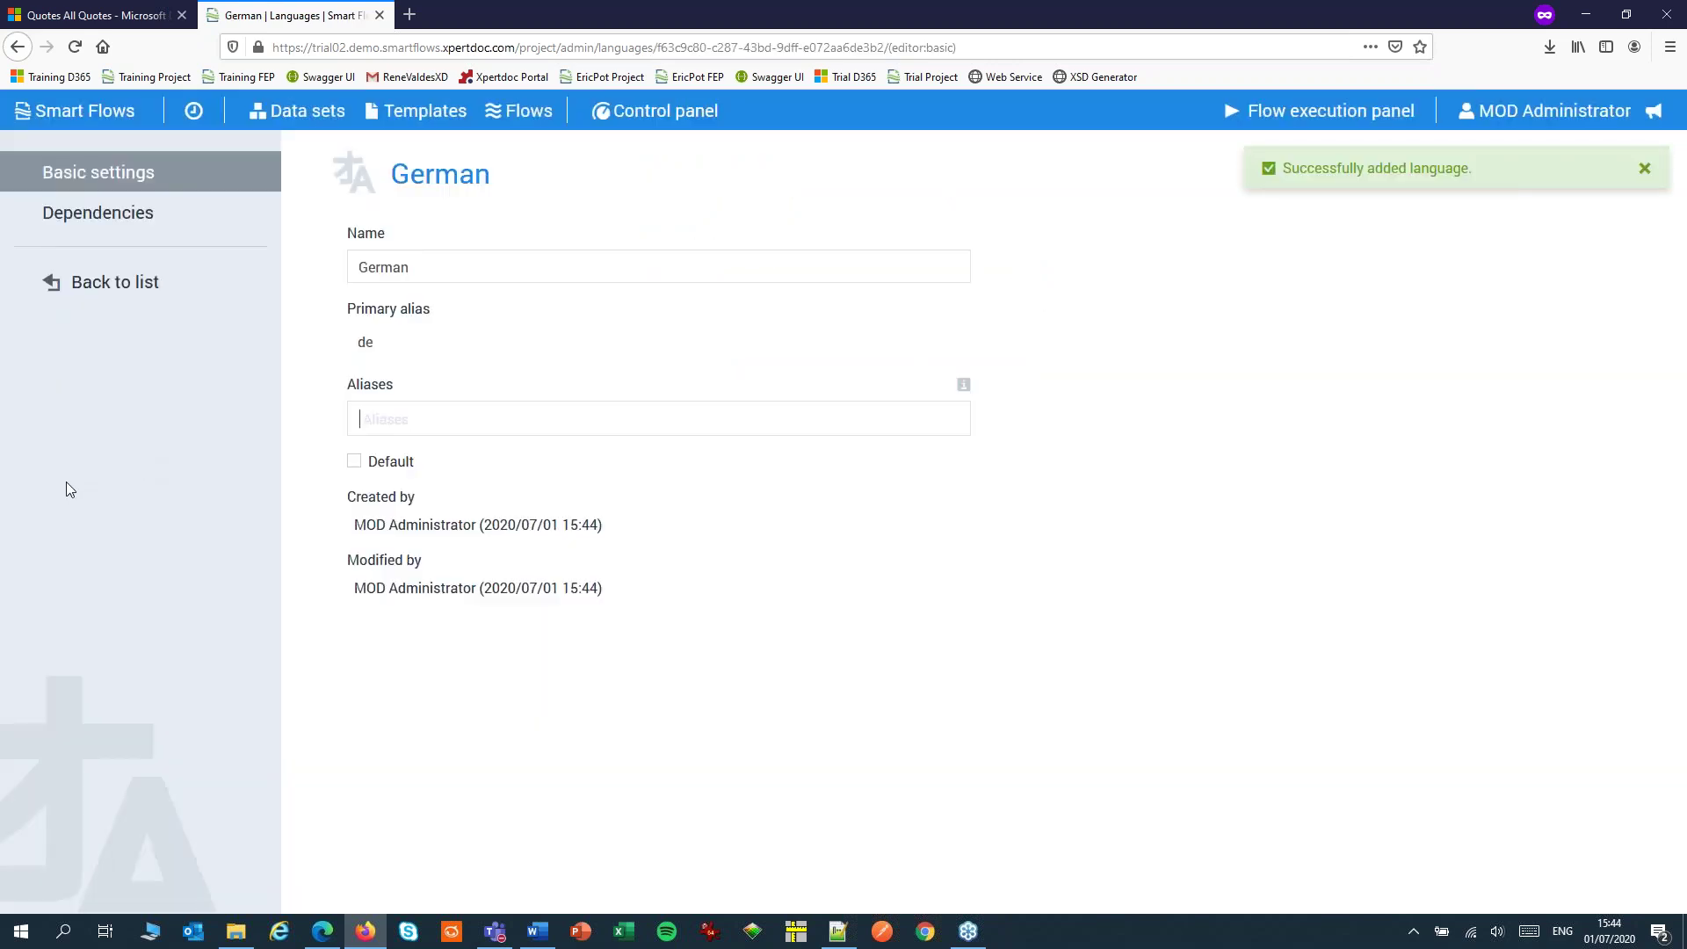
{"action": "left_click", "coordinate": [114, 282]}
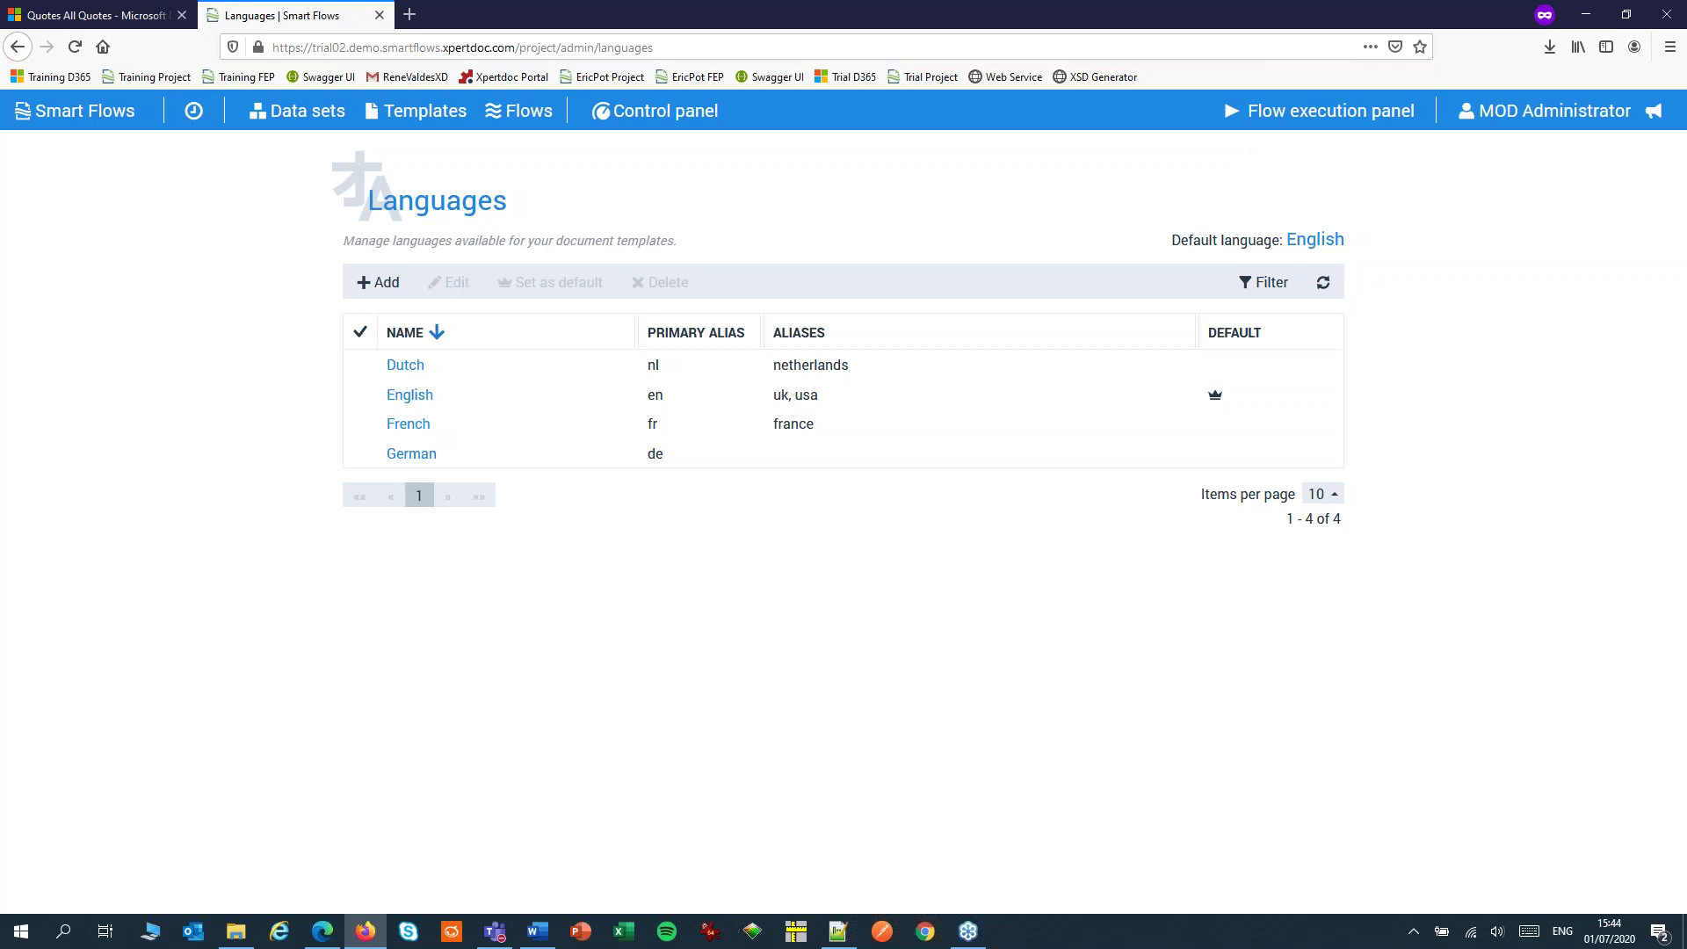
- Search the languages available to add for "english (united" to check the regional variants, without adding one
{"action": "left_click", "coordinate": [378, 282]}
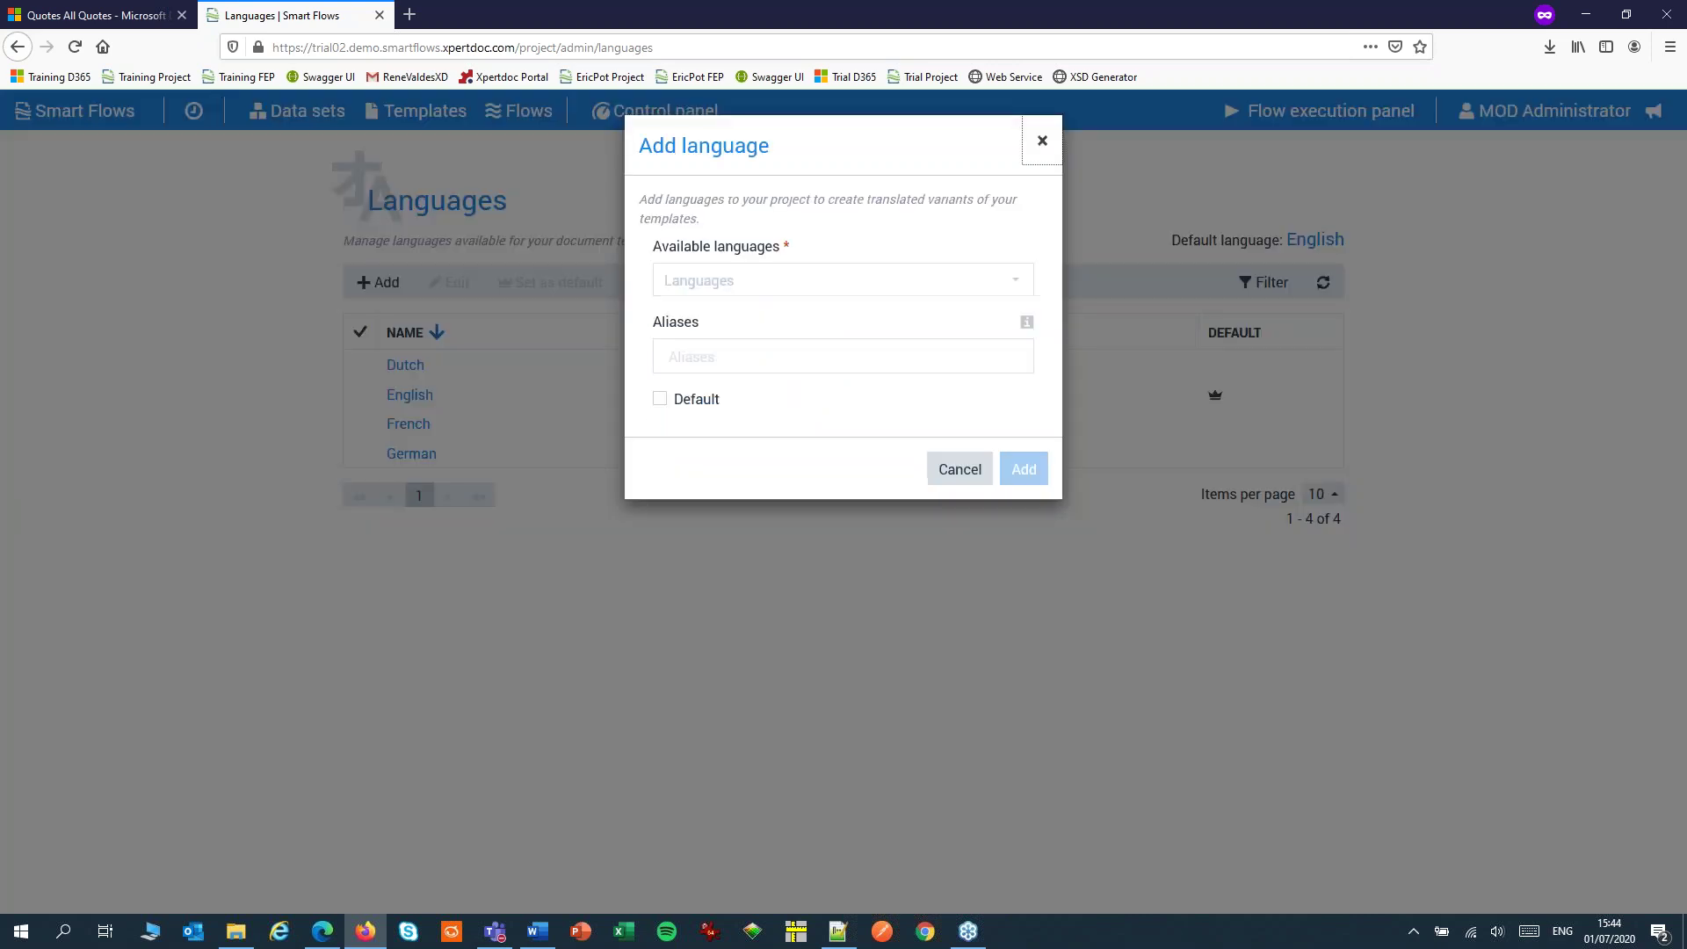
{"action": "left_click", "coordinate": [749, 279]}
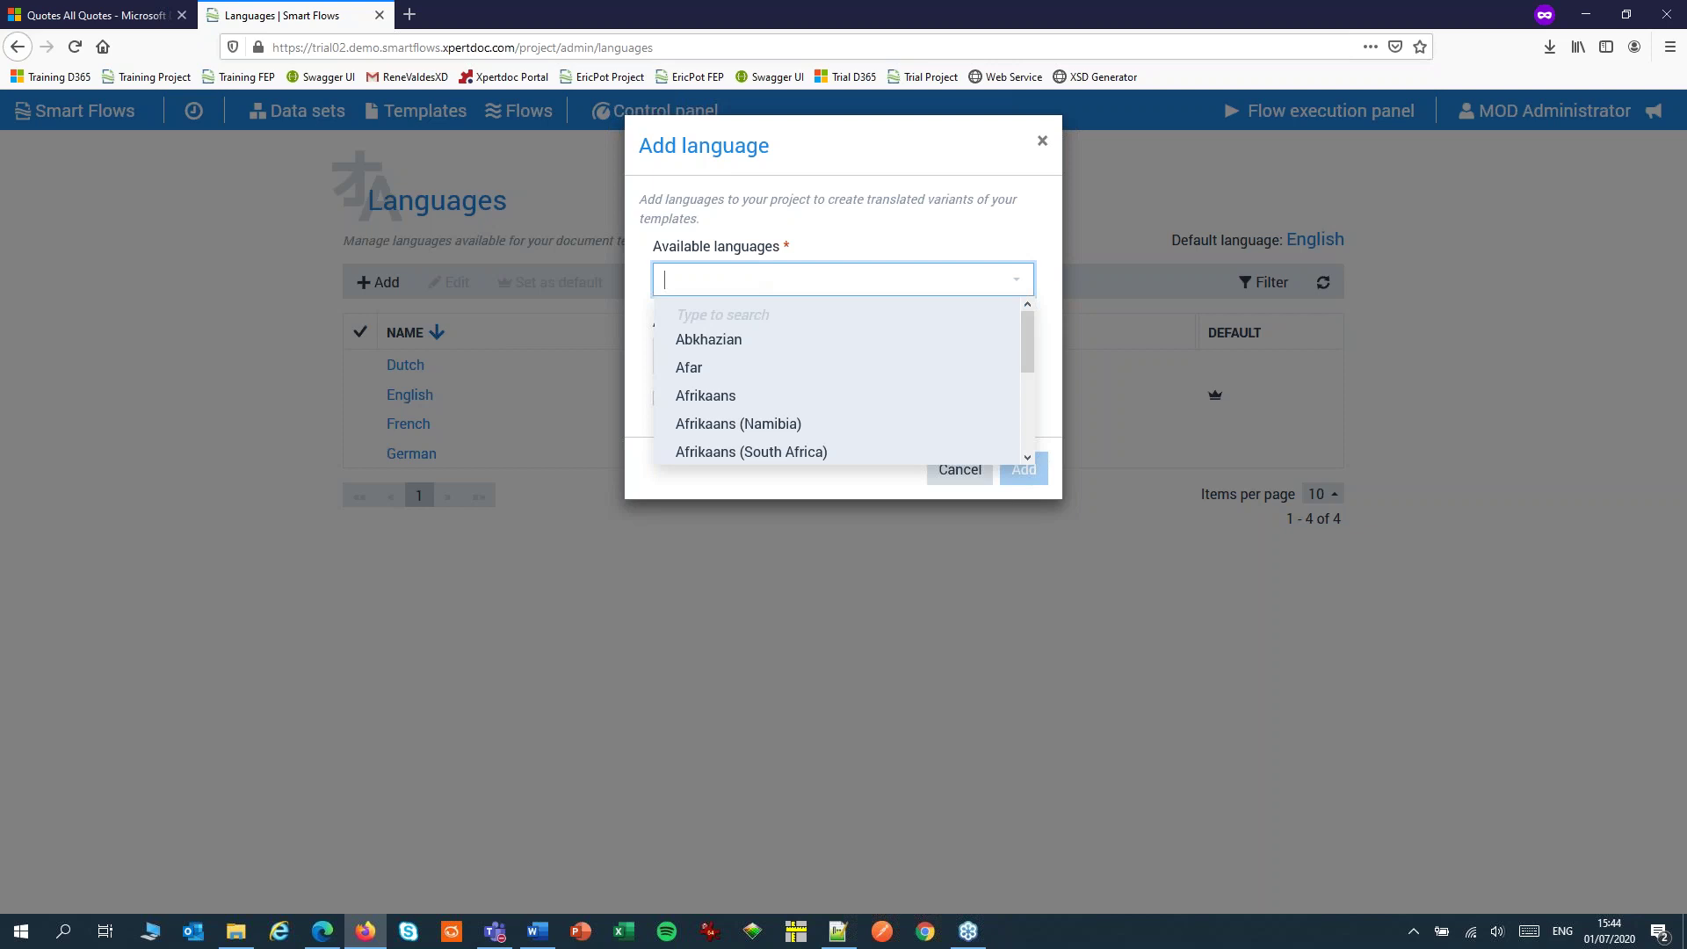
{"action": "type", "text": "english (united"}
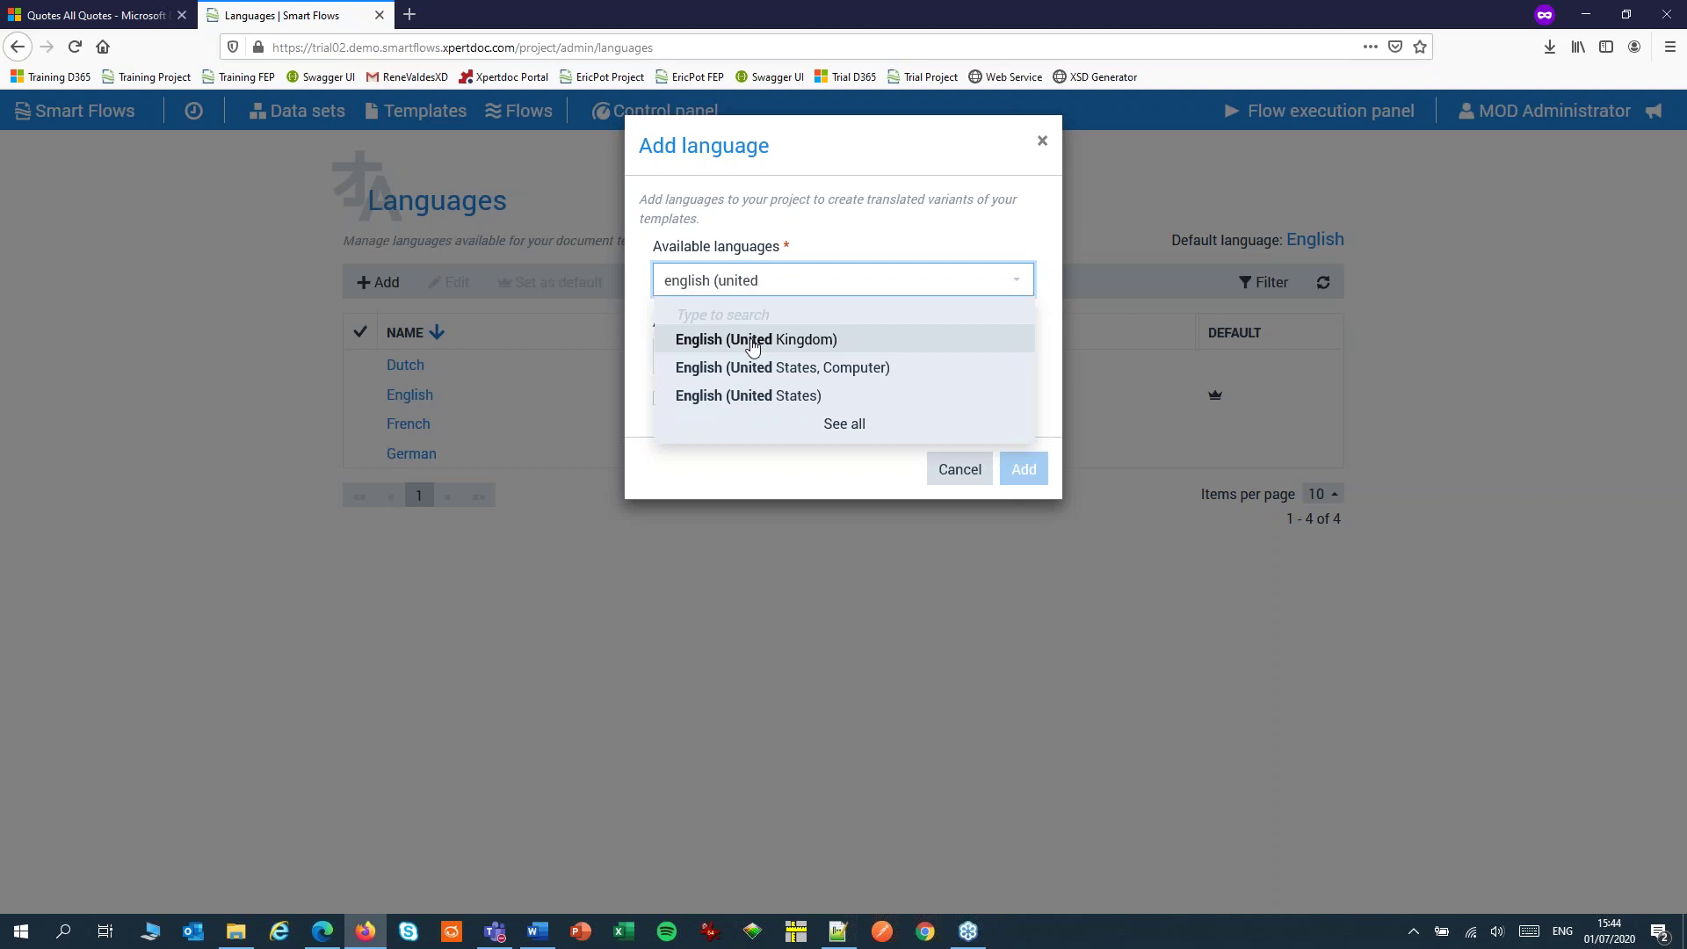
{"action": "left_click", "coordinate": [945, 472]}
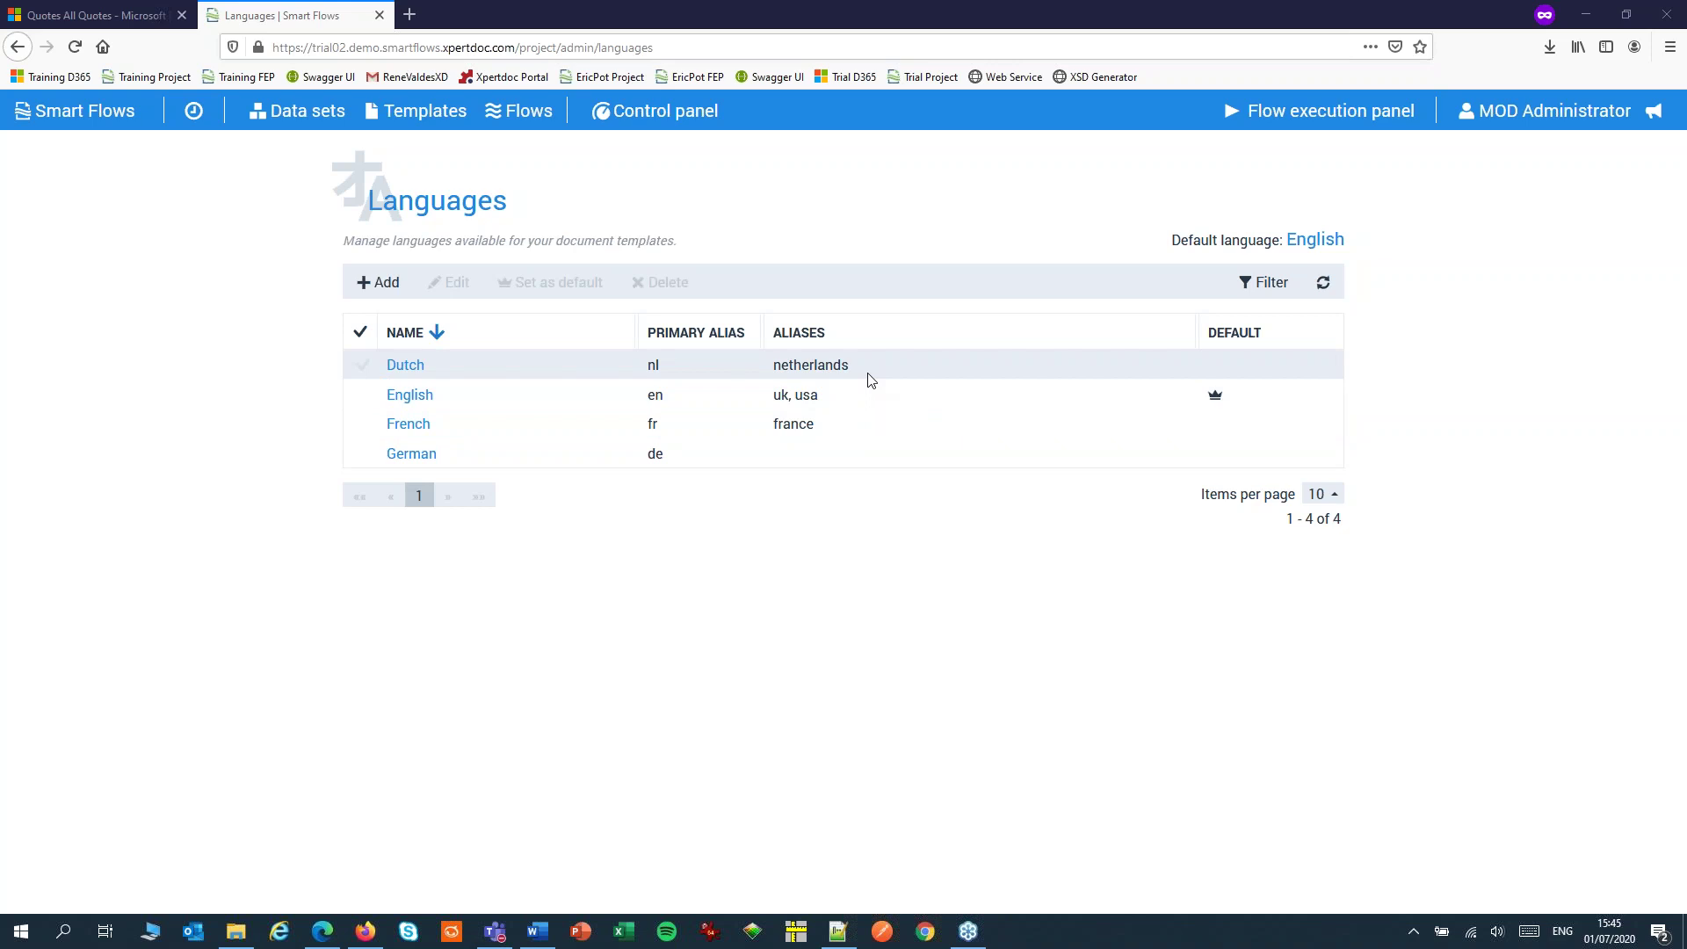
- Add the alias "Germany" to the German language, save it and return to the language list
{"action": "left_click", "coordinate": [410, 455]}
{"action": "type", "text": "Germany"}
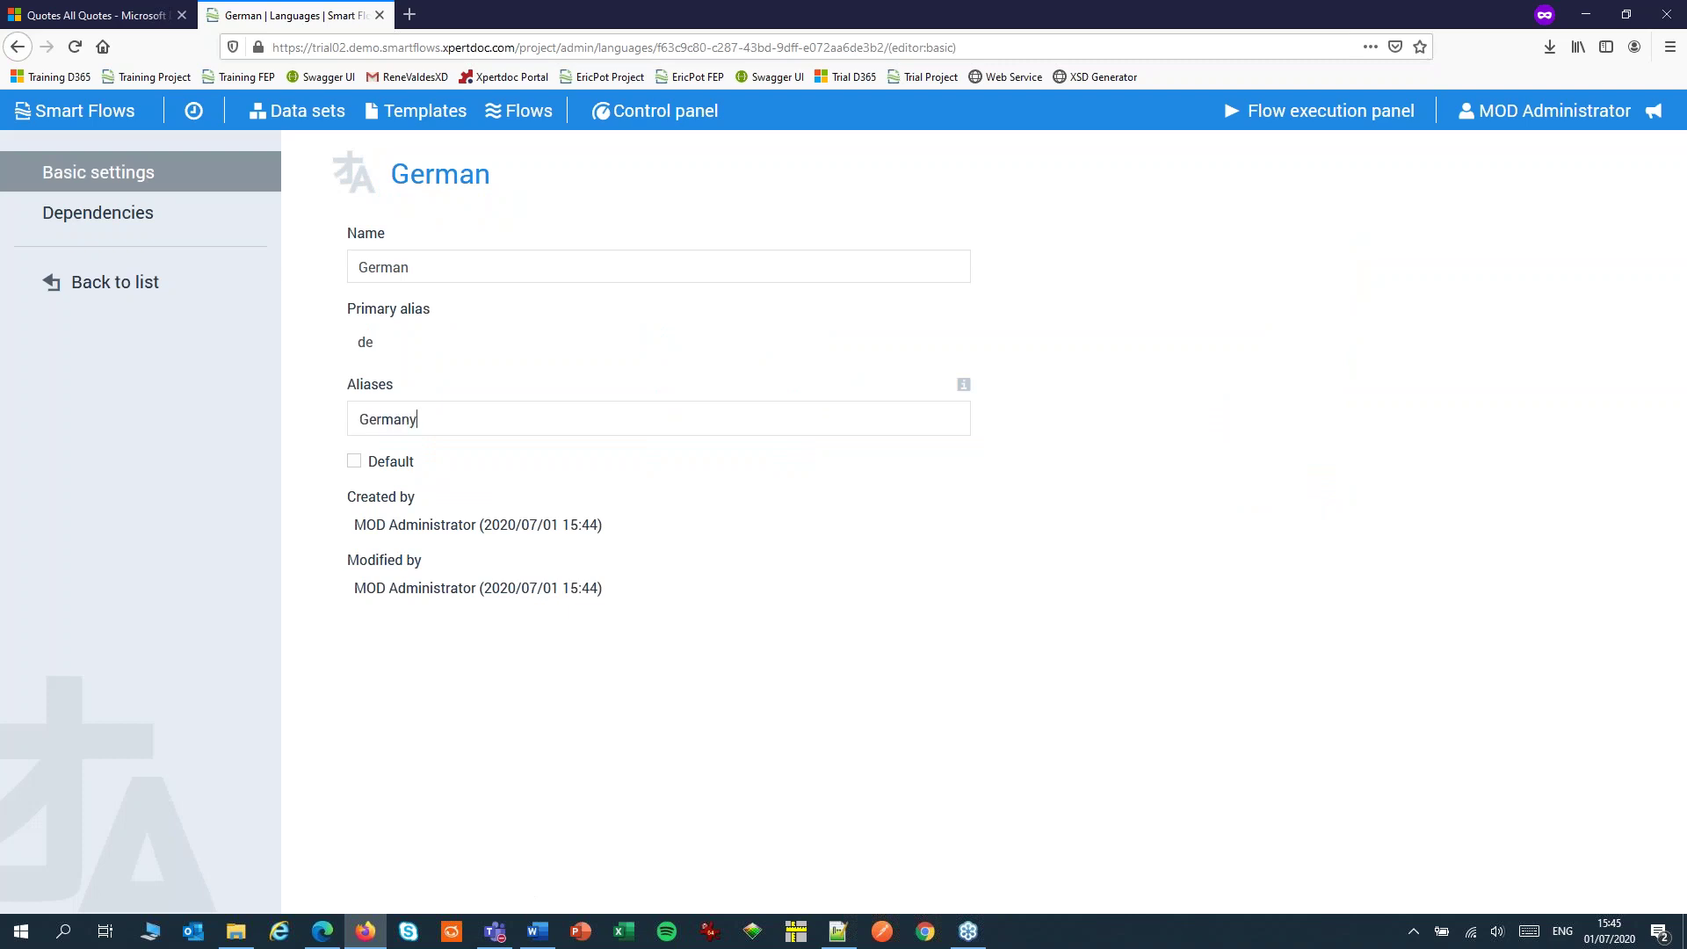
{"action": "key", "text": "Return"}
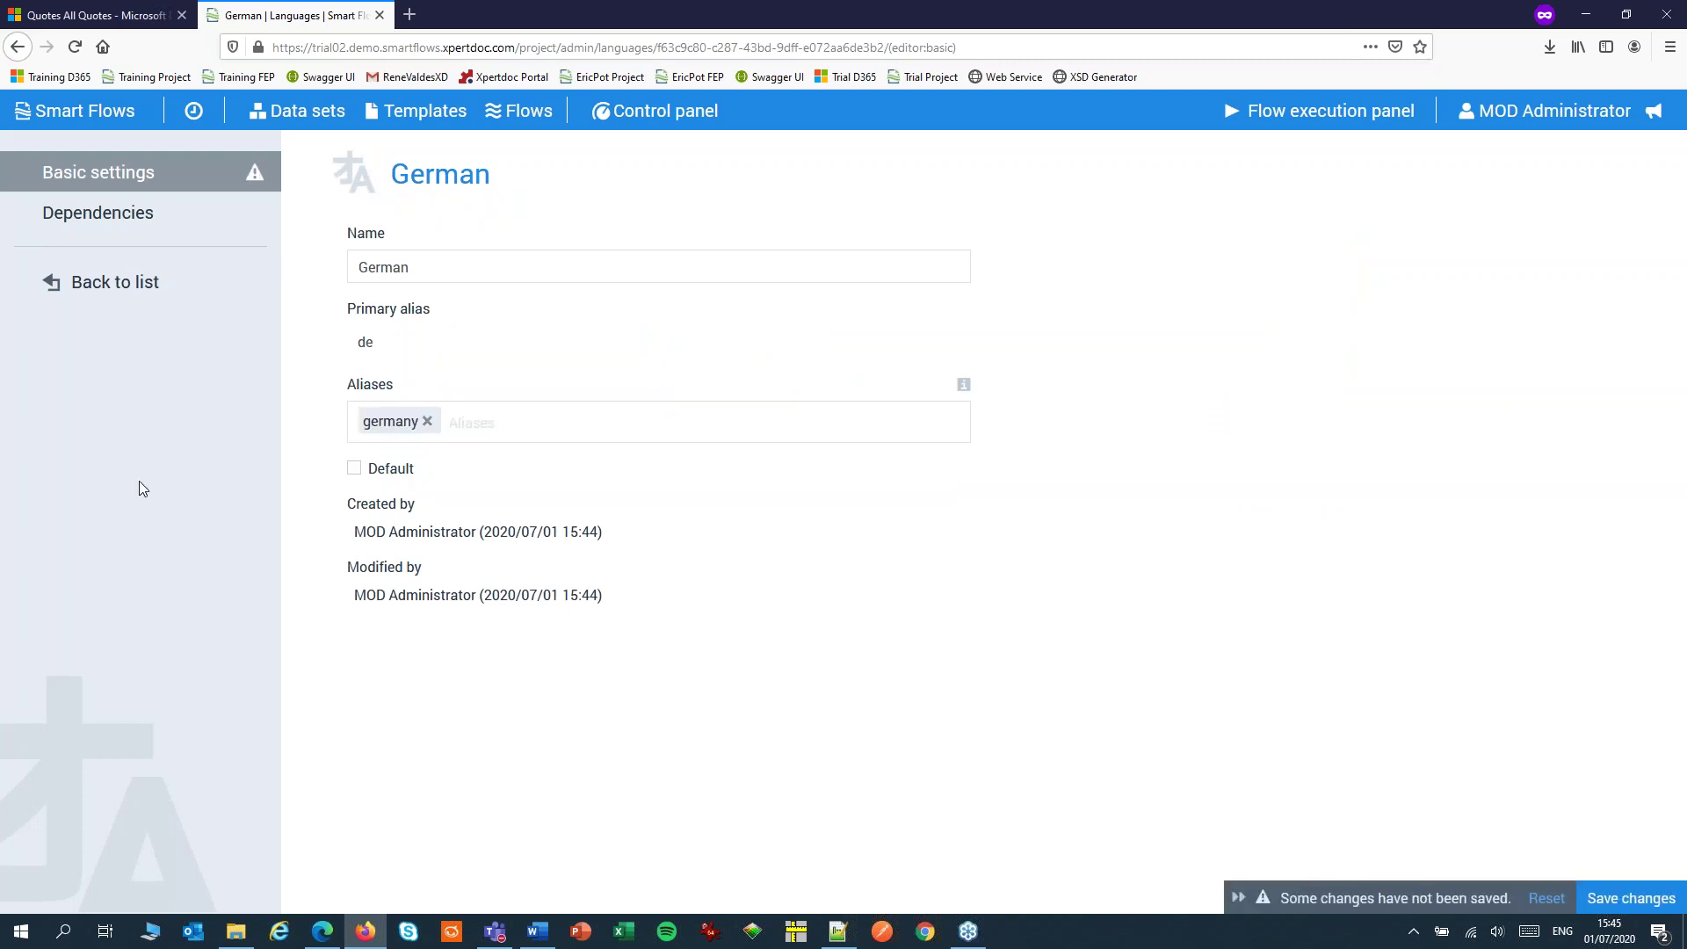
{"action": "key", "text": "ctrl+s"}
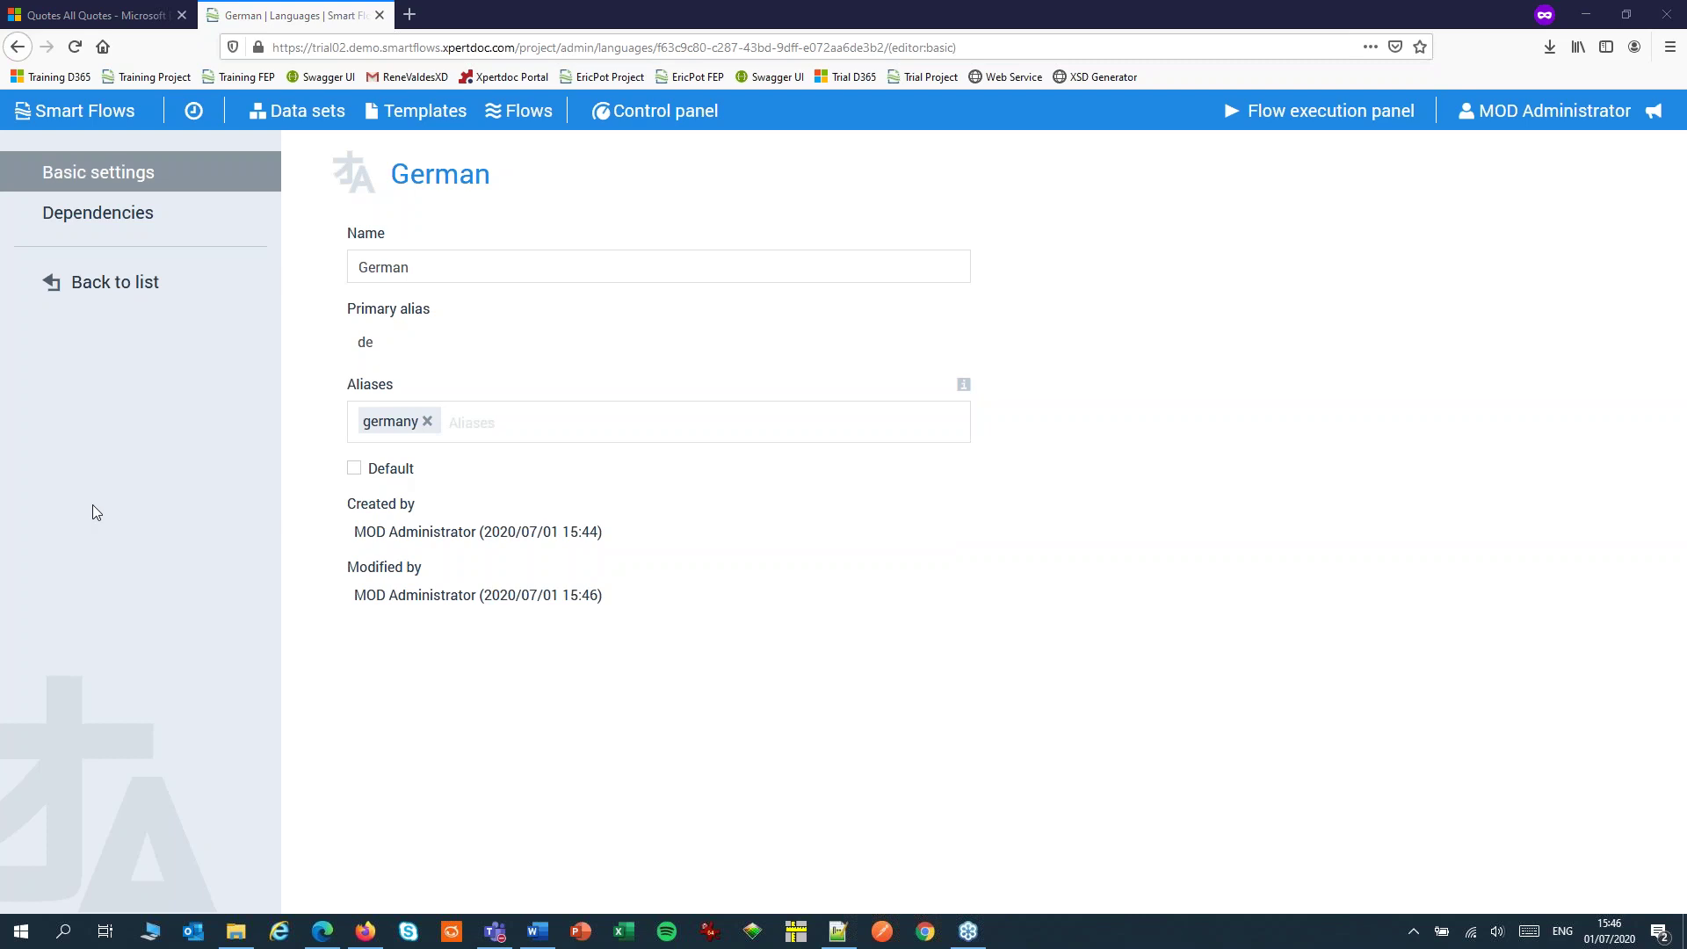
{"action": "left_click", "coordinate": [107, 285]}
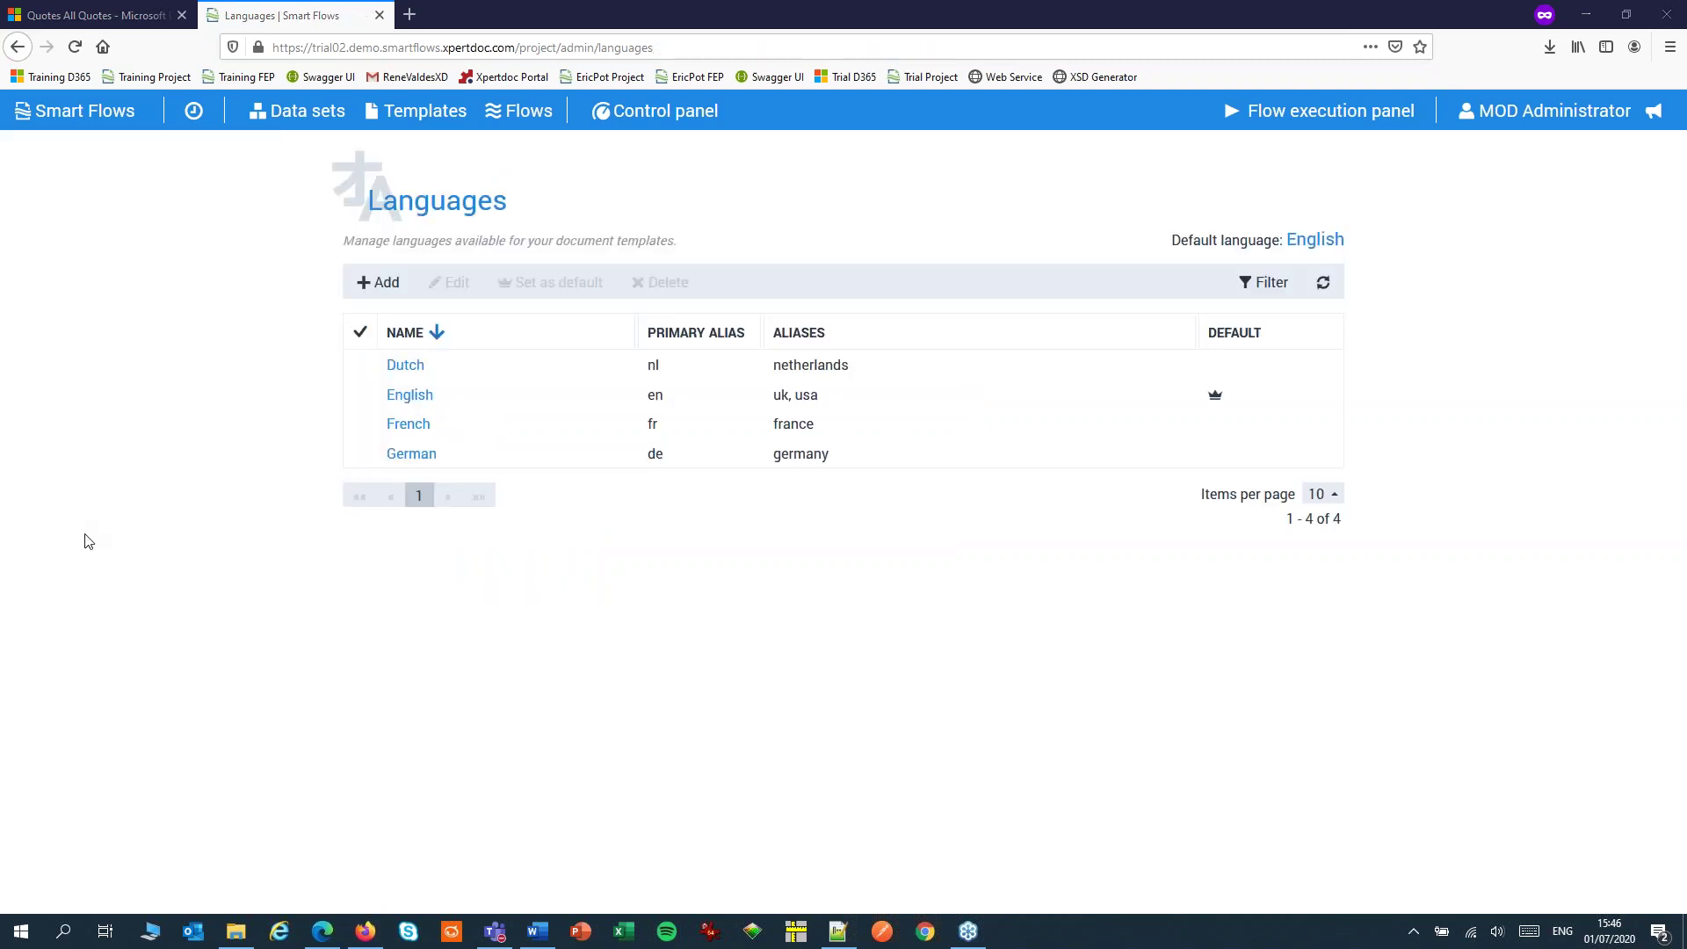
- Create a standard template named "MLT" with the Quote Data Set attached
{"action": "left_click", "coordinate": [422, 114]}
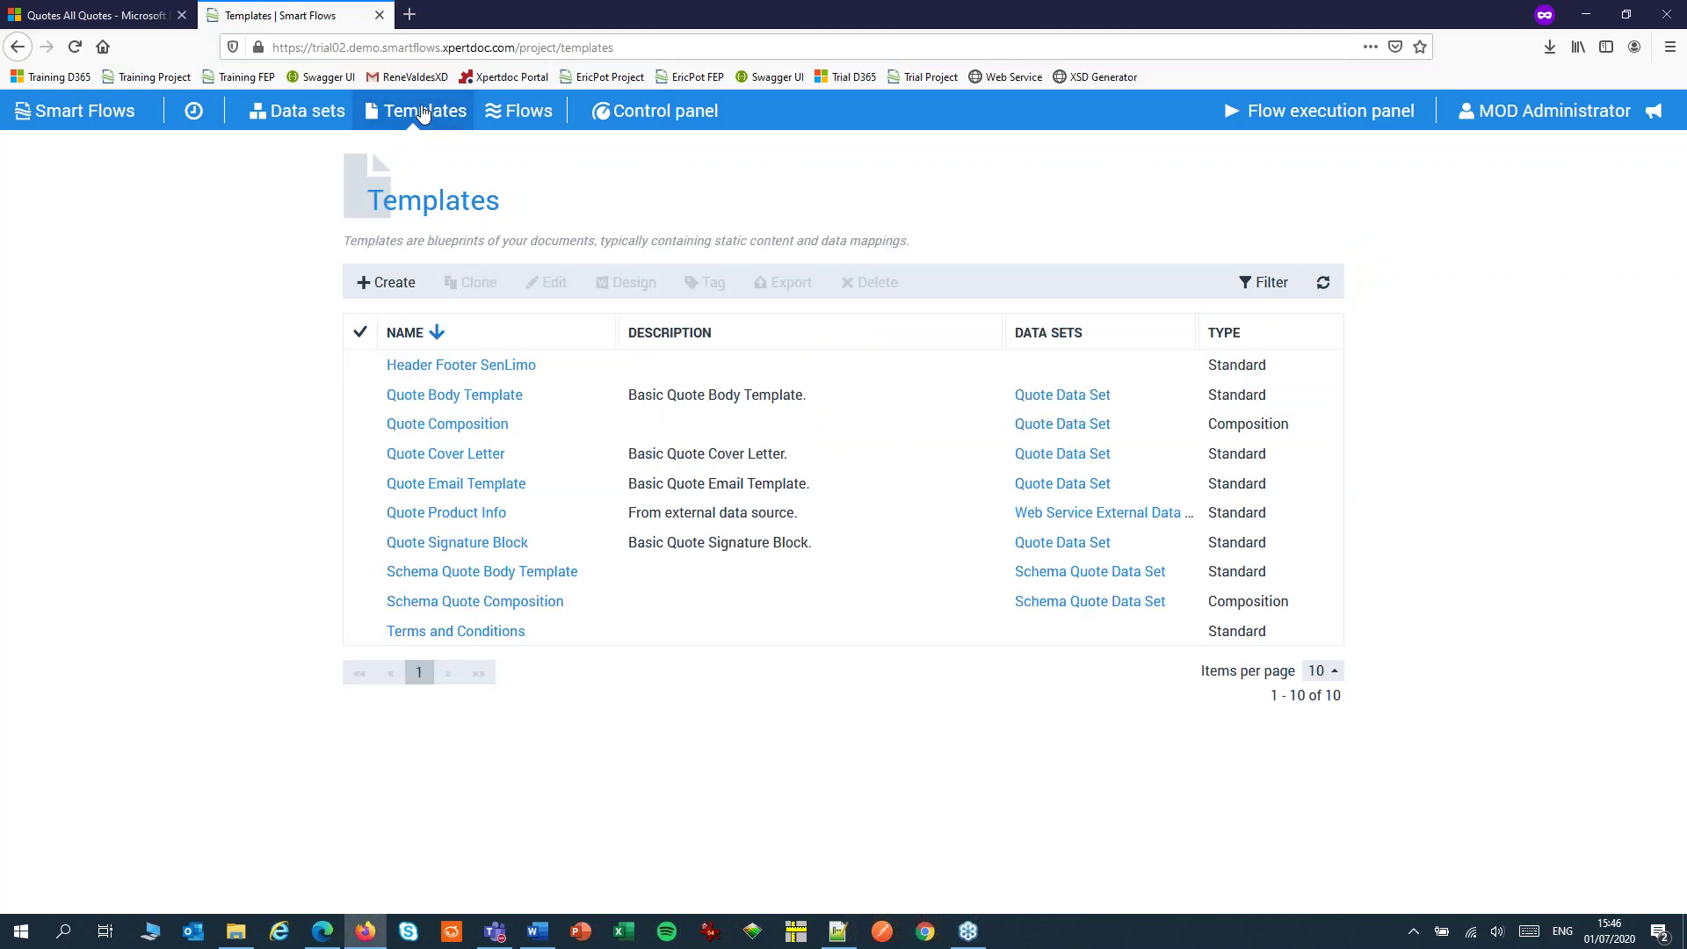
{"action": "left_click", "coordinate": [385, 282]}
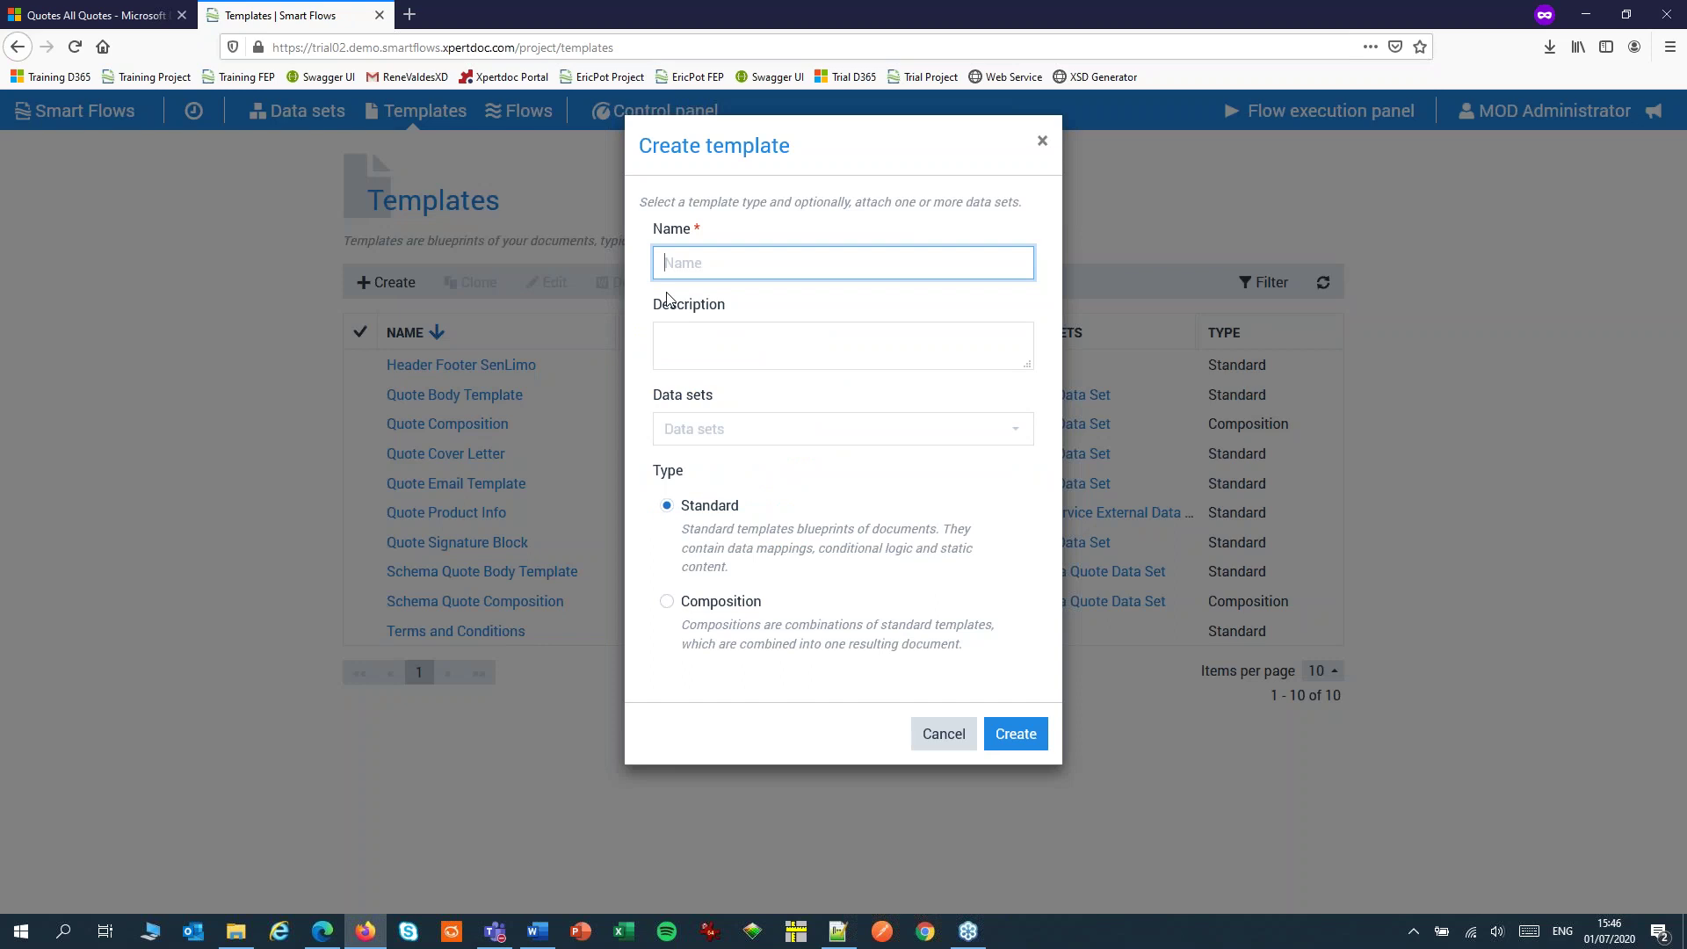
{"action": "type", "text": "MLT"}
{"action": "left_click", "coordinate": [702, 435]}
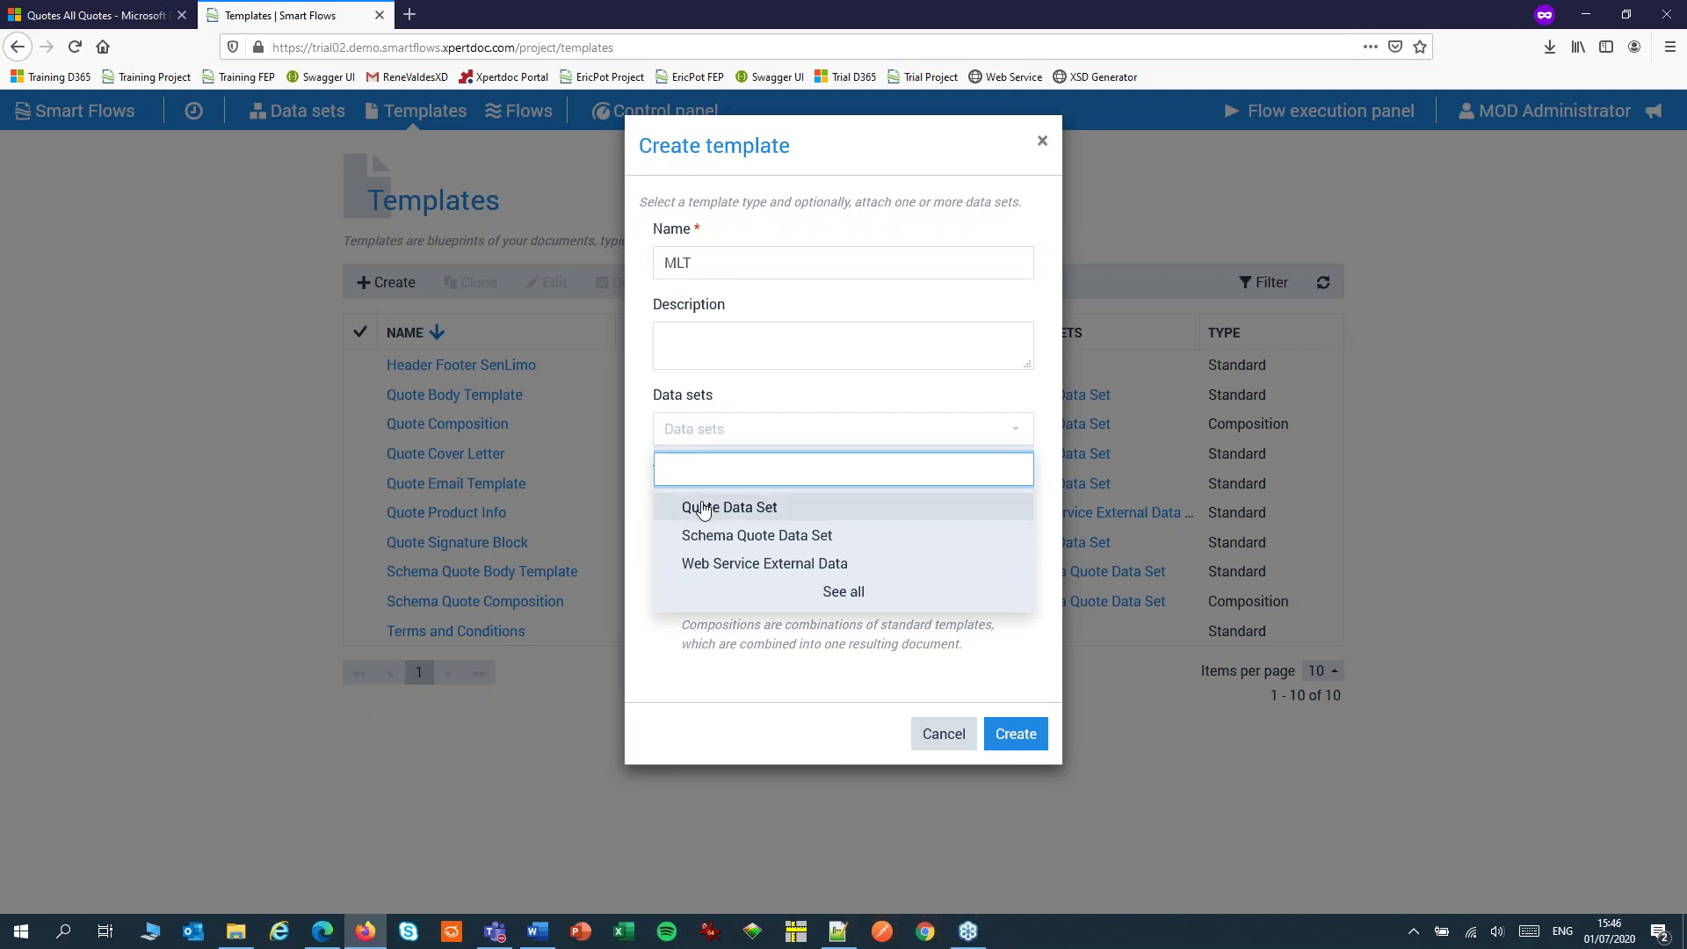
{"action": "left_click", "coordinate": [703, 508]}
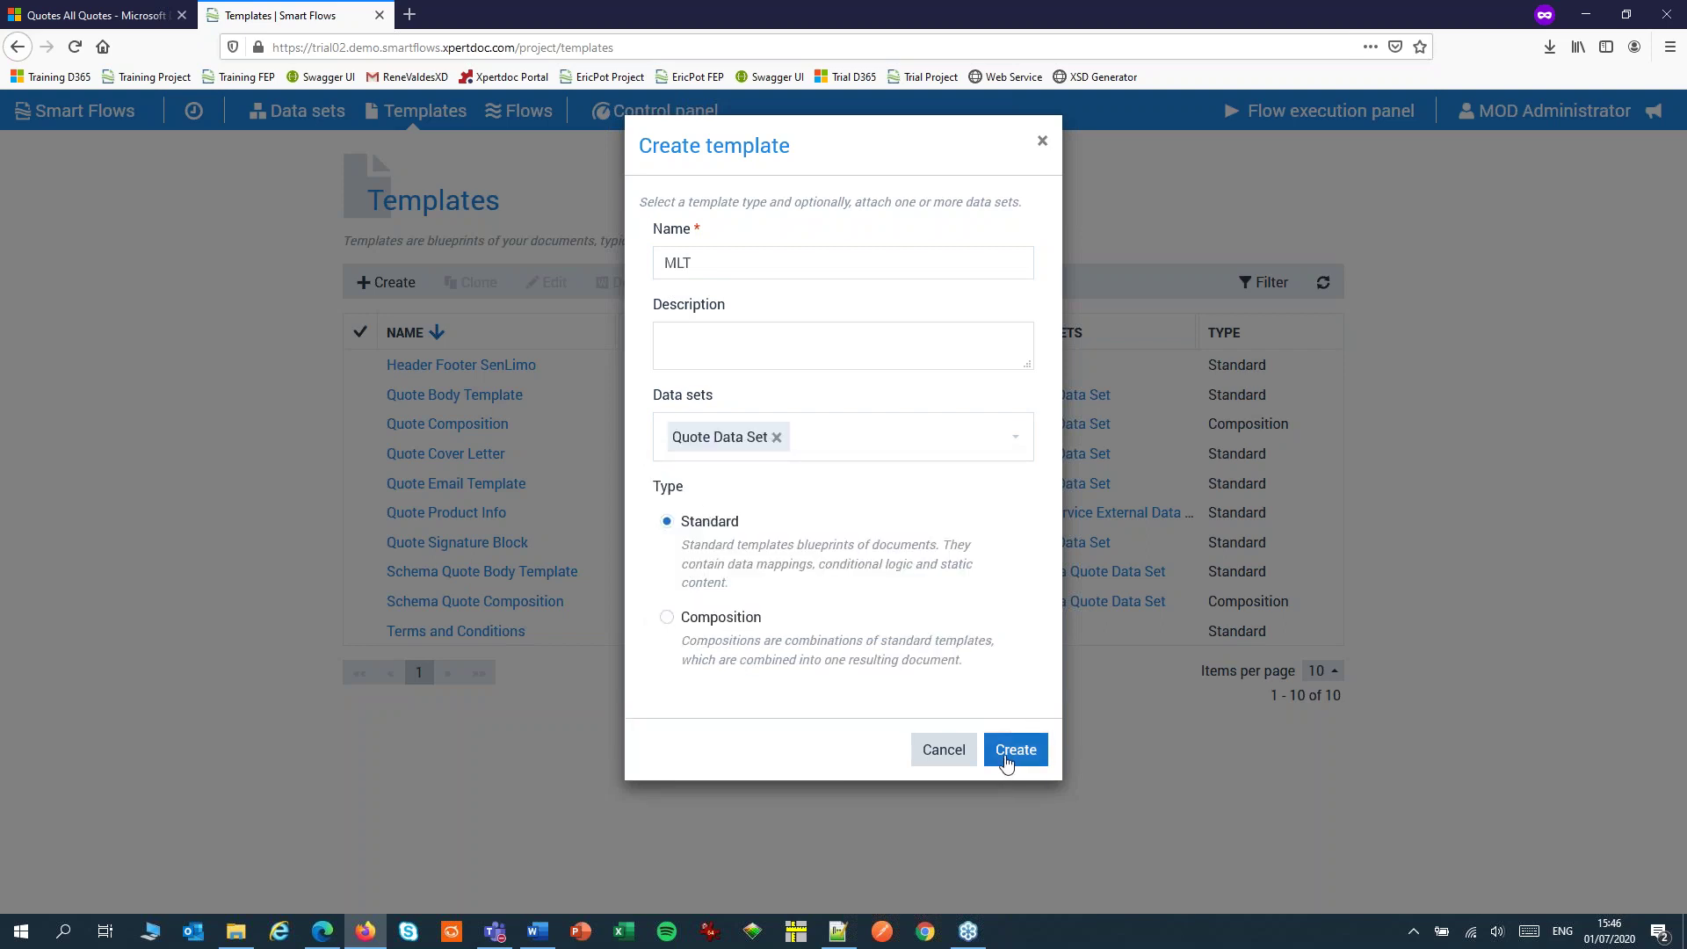
{"action": "left_click", "coordinate": [1006, 757]}
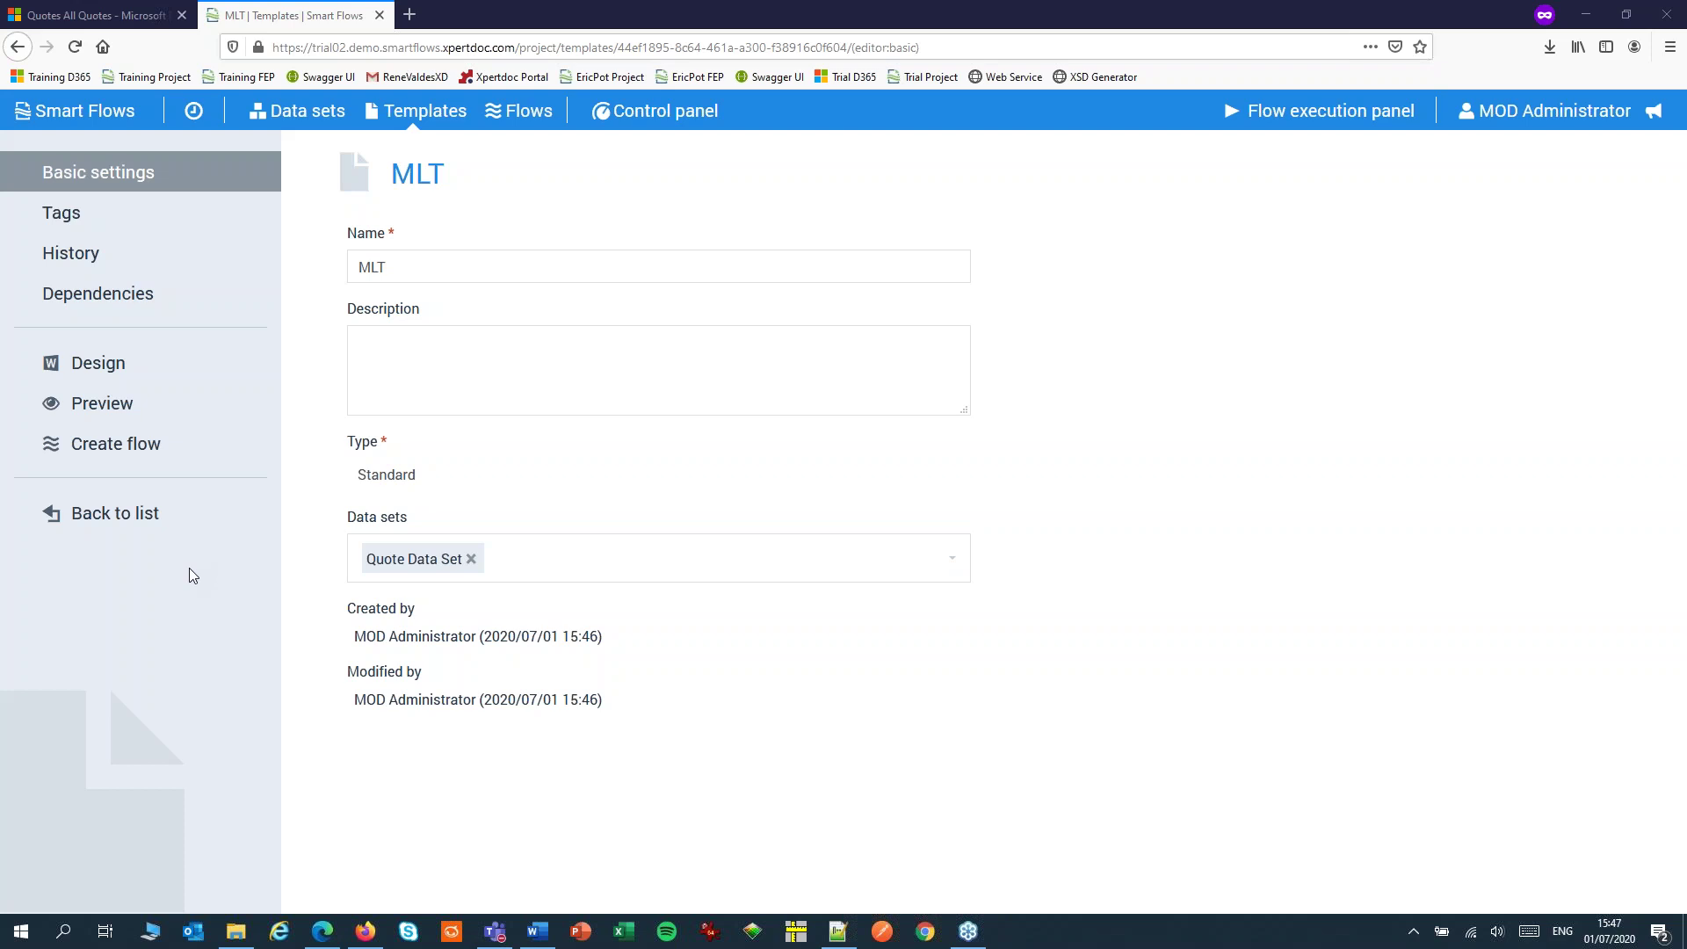
- Check which language variants the MLT template's document preview offers, without generating a preview
{"action": "left_click", "coordinate": [96, 401]}
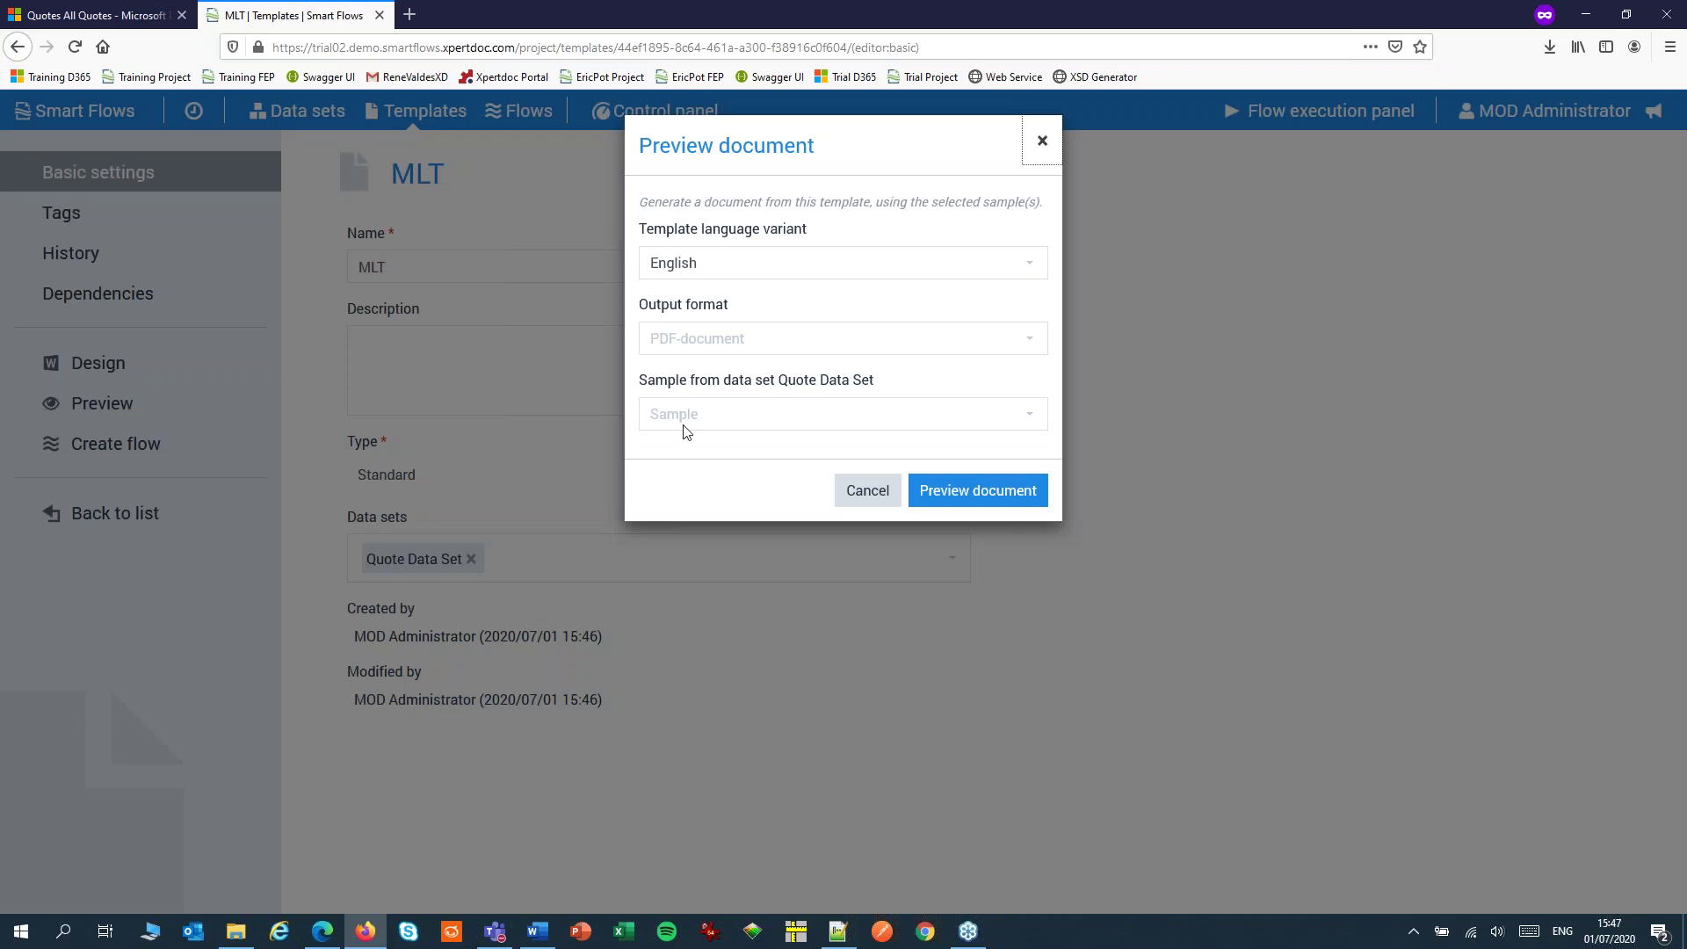
{"action": "left_click", "coordinate": [754, 262]}
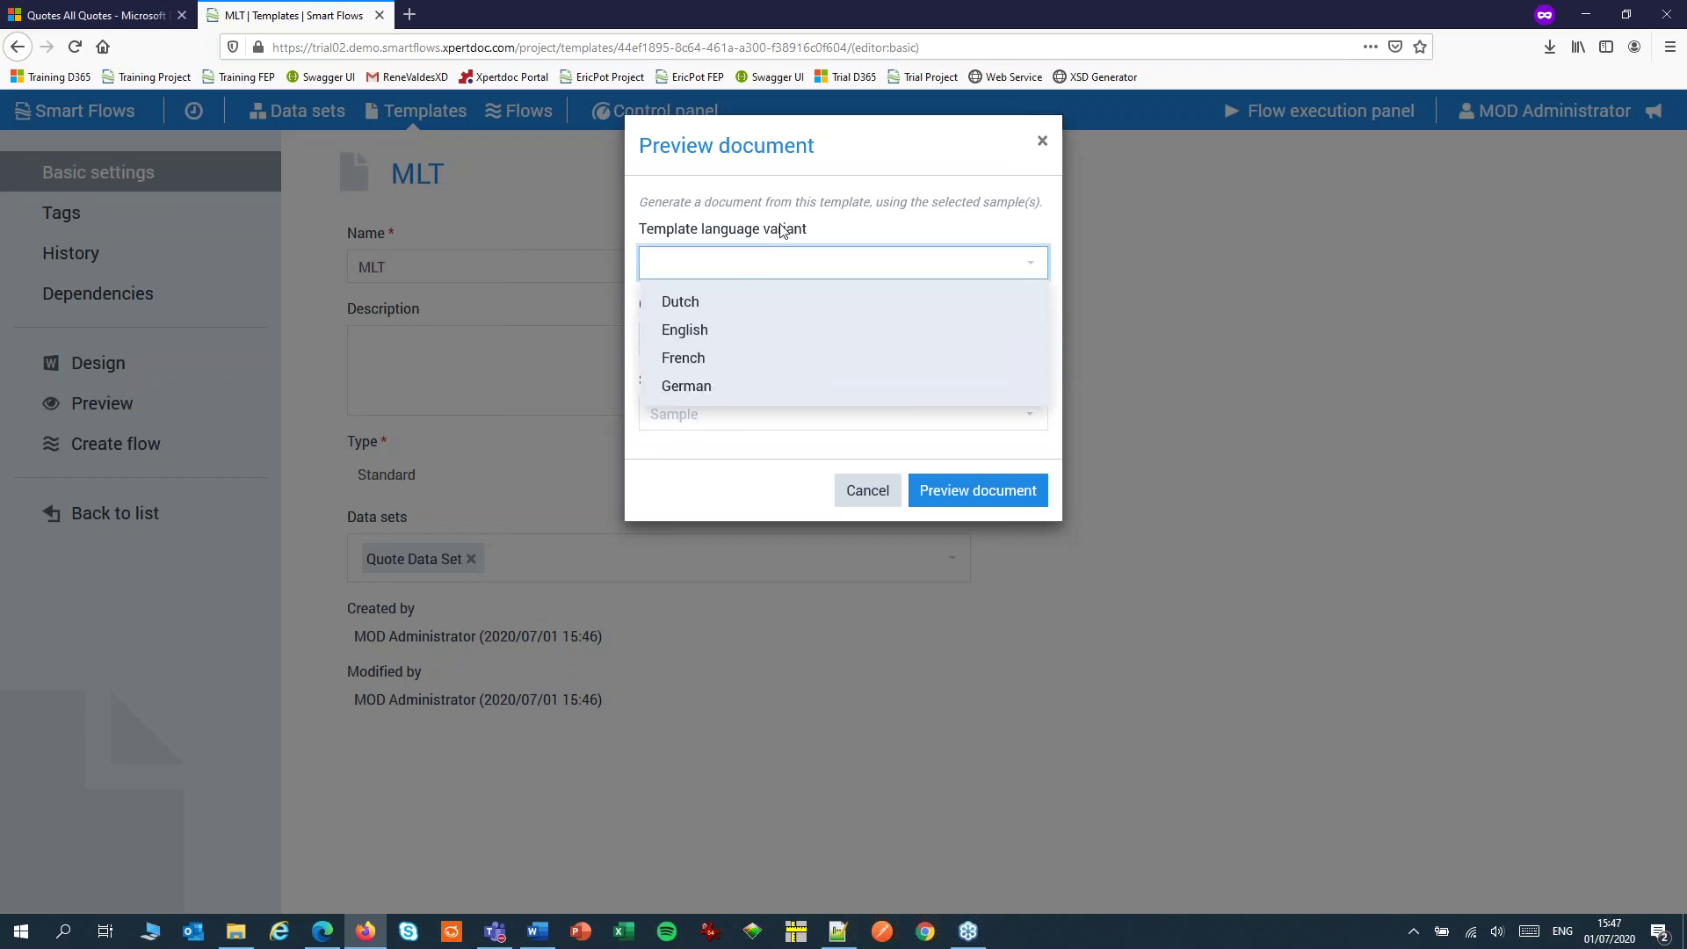
{"action": "left_click", "coordinate": [801, 264]}
{"action": "left_click", "coordinate": [862, 492]}
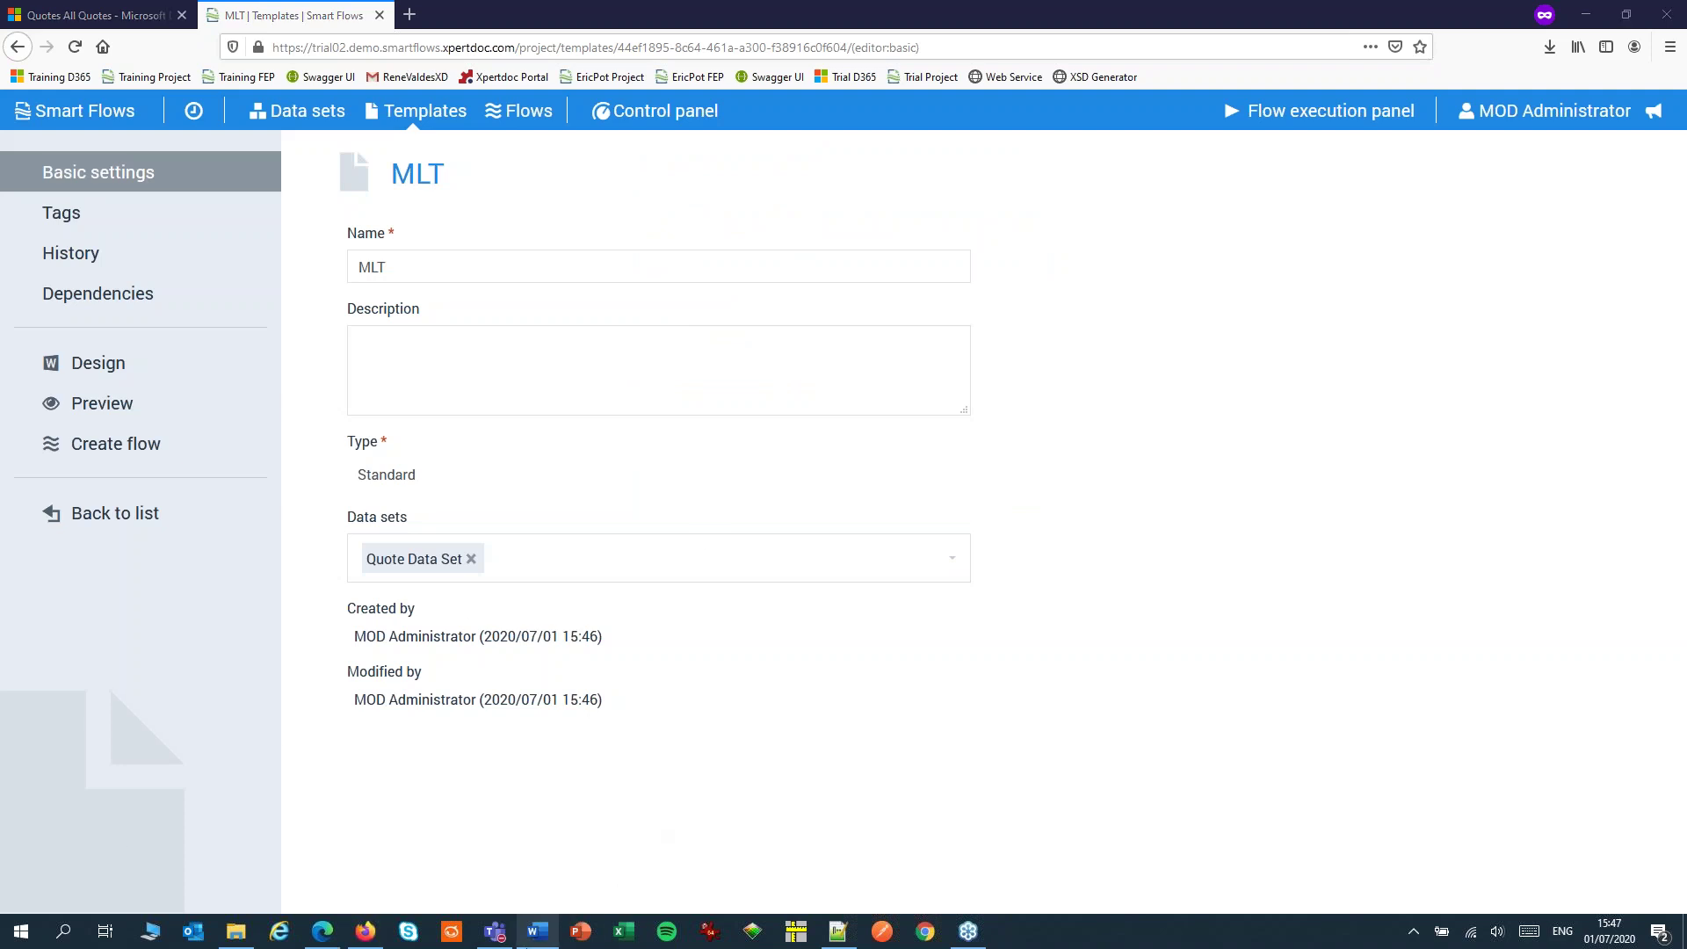
- Switch to Word and open the English variant of the MLT template, overwriting the existing local mlt-en.docx
{"action": "left_click", "coordinate": [535, 933]}
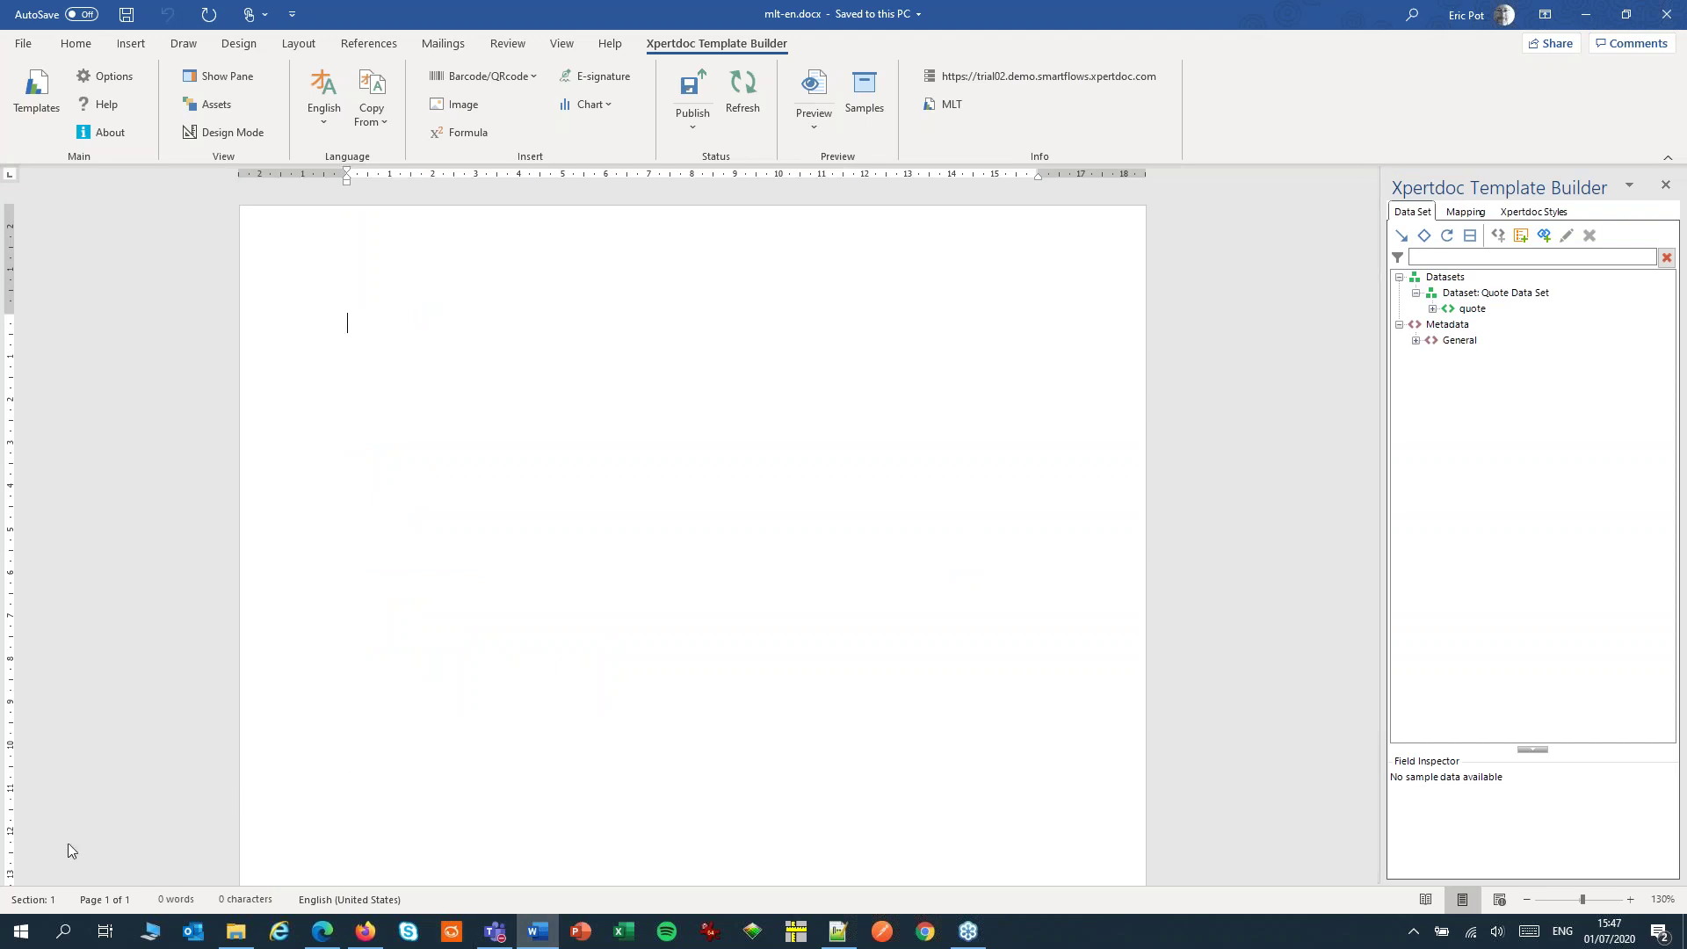
{"action": "left_click", "coordinate": [39, 115]}
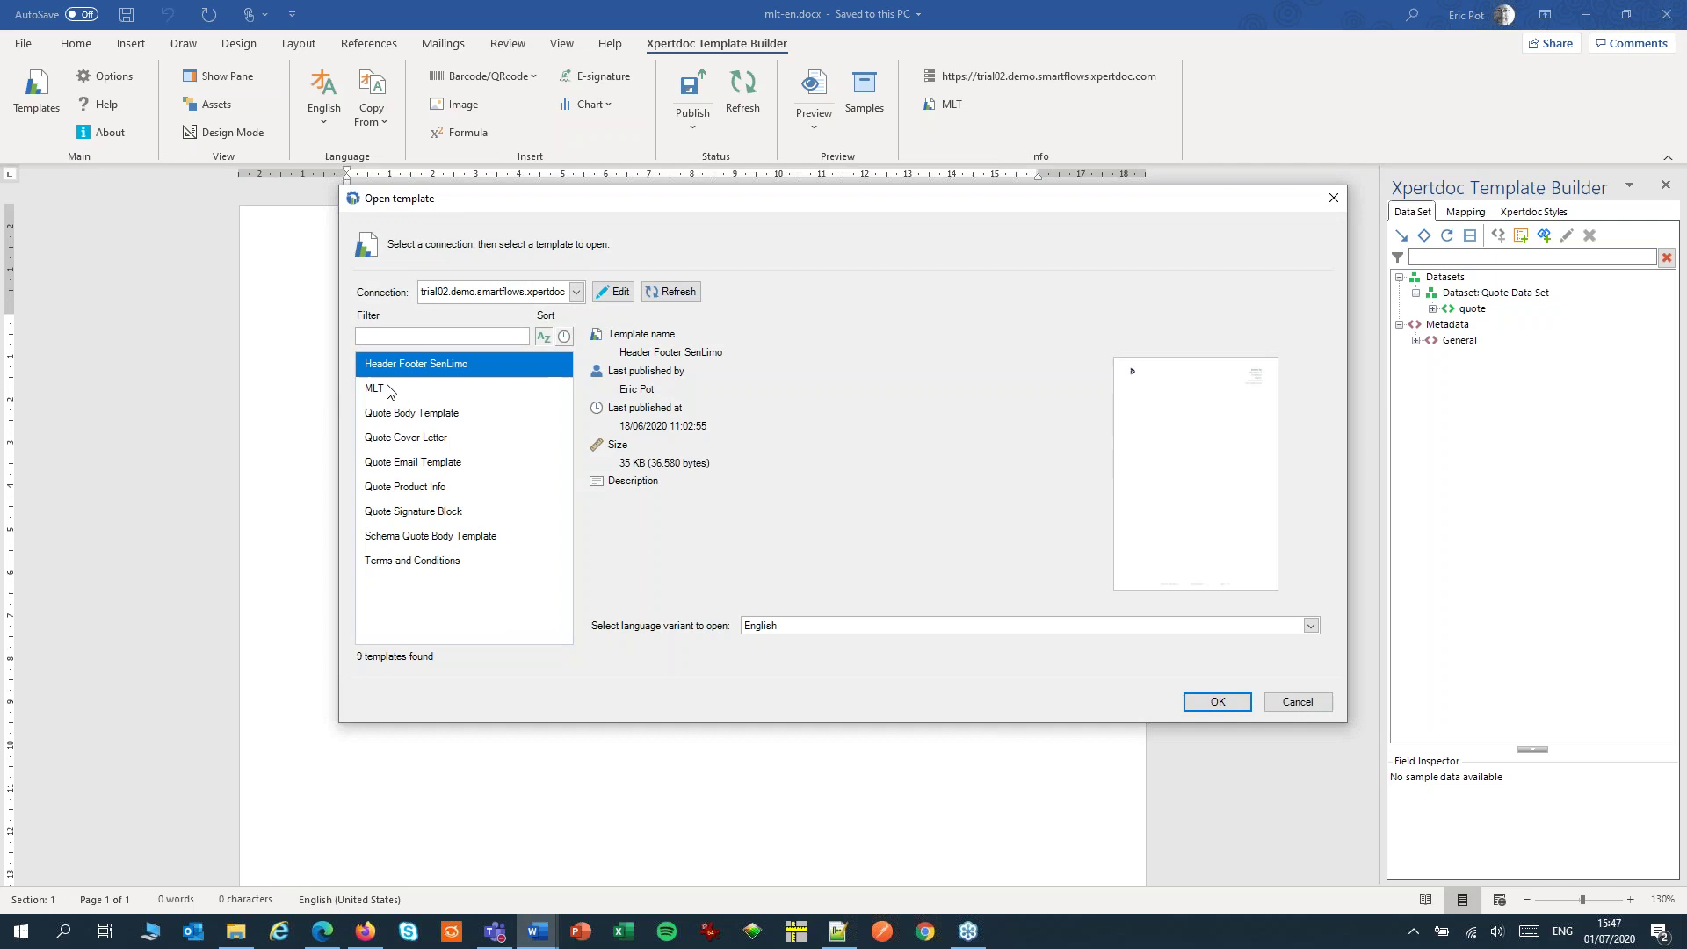
{"action": "left_click", "coordinate": [851, 629]}
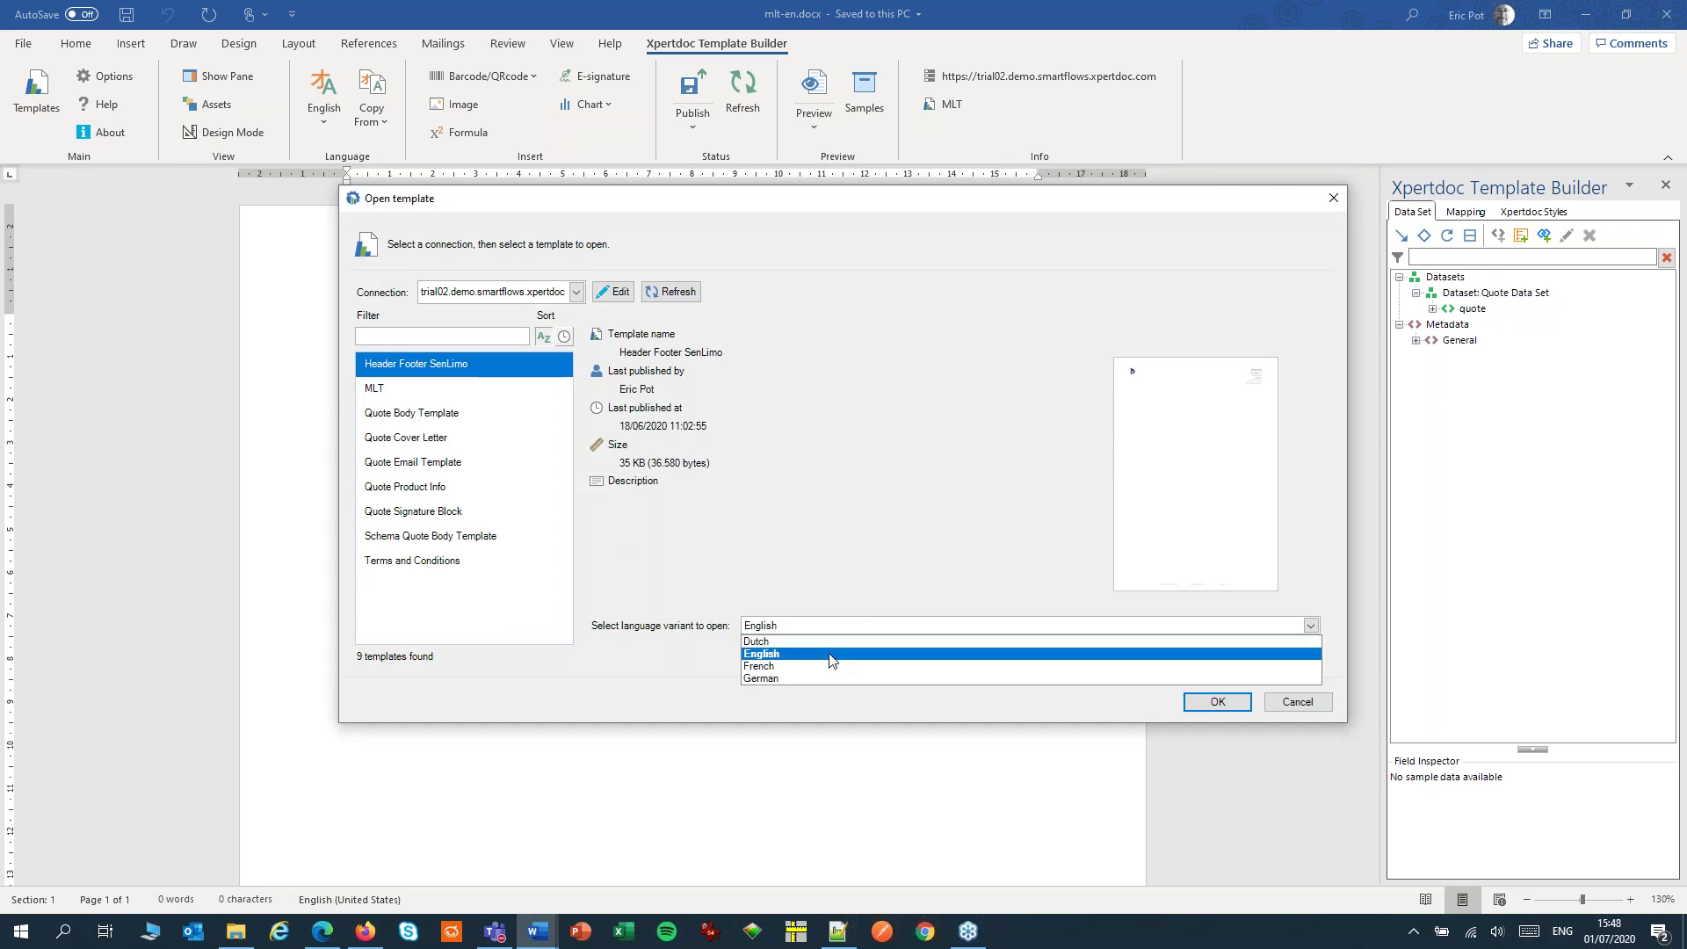
{"action": "left_click", "coordinate": [835, 656]}
{"action": "left_click", "coordinate": [391, 393]}
{"action": "left_click", "coordinate": [1212, 701]}
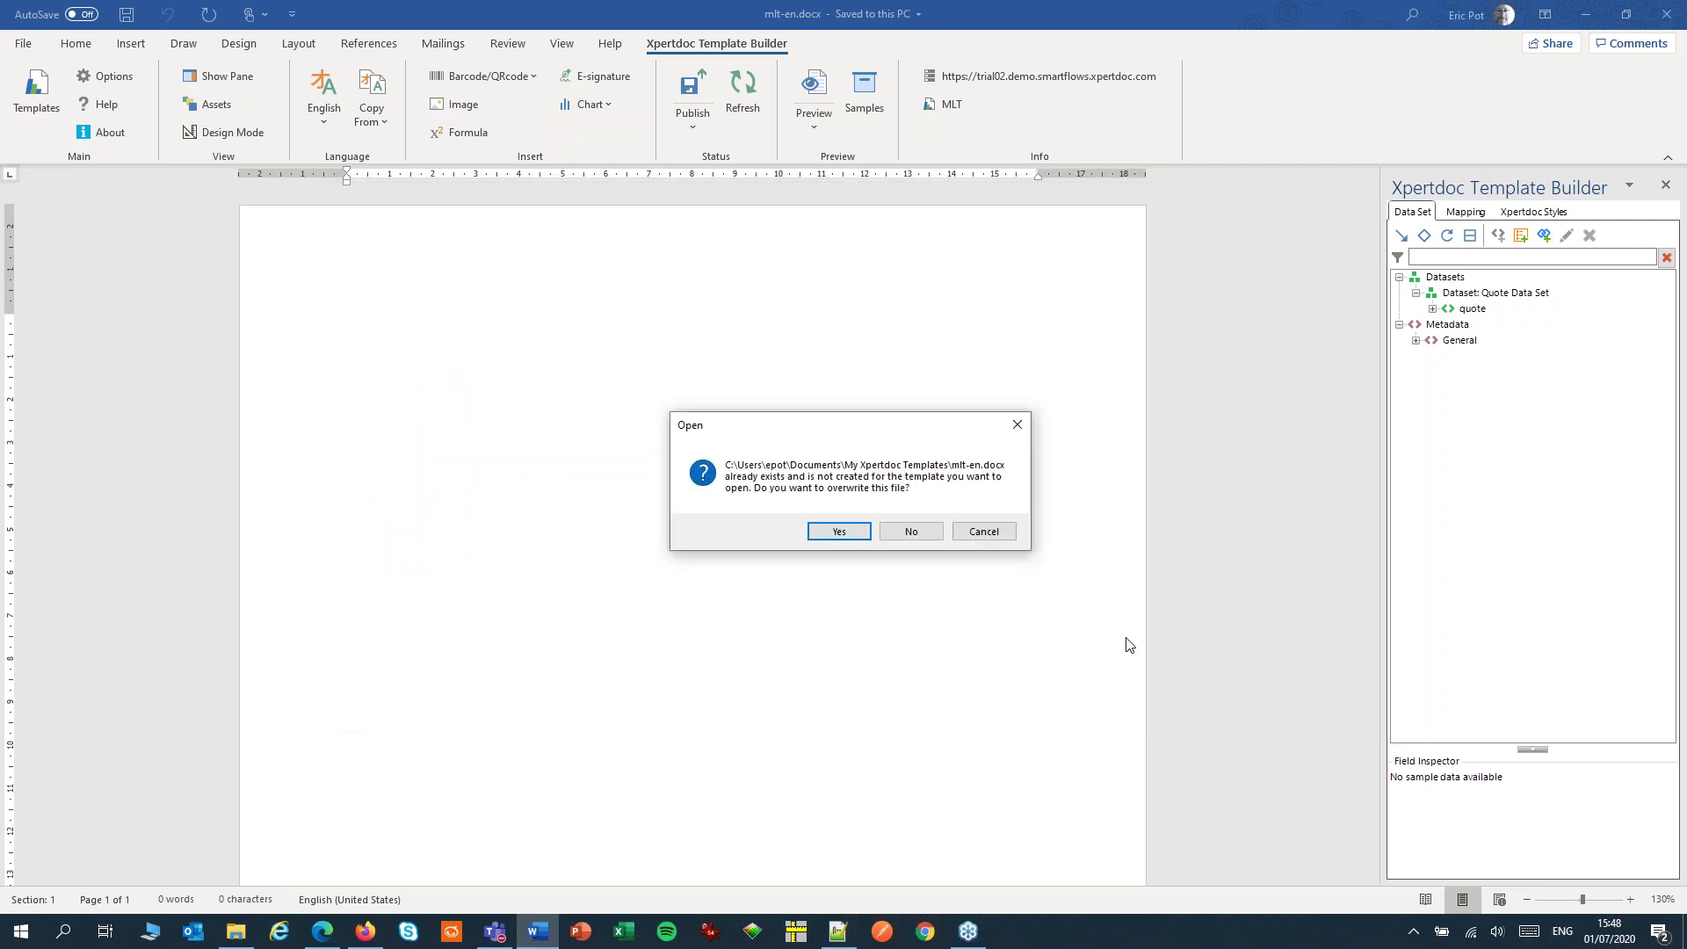
{"action": "left_click", "coordinate": [839, 531]}
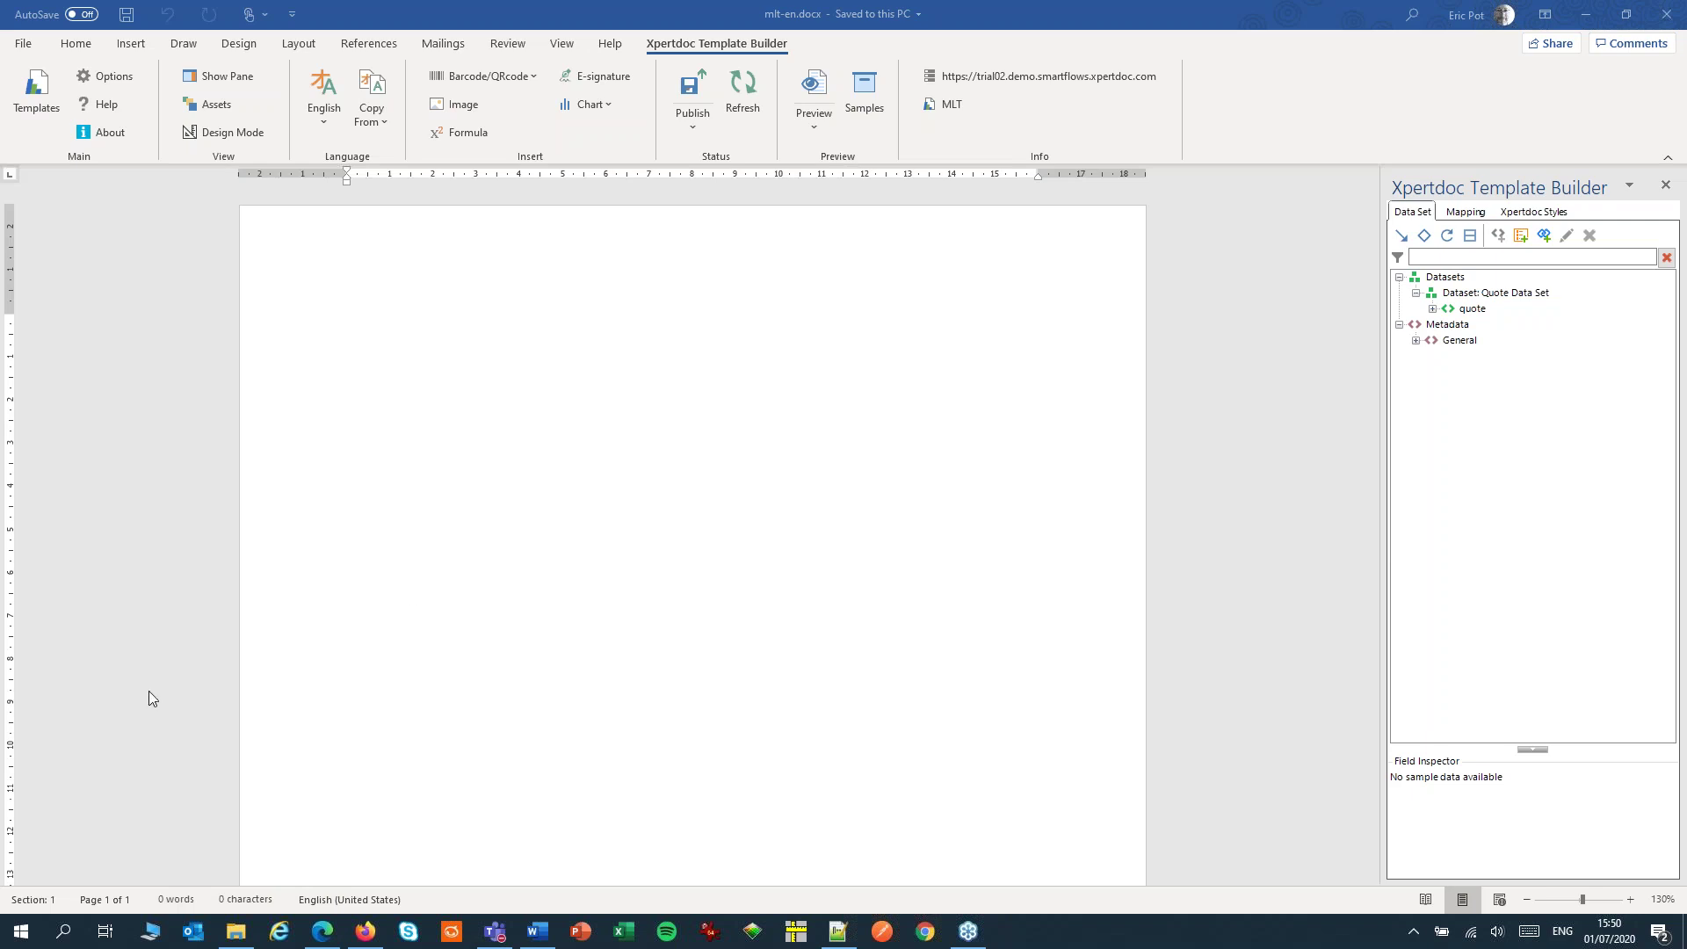
- Enter the centred heading "Welcome" at the start of the English template
{"action": "left_click", "coordinate": [554, 463]}
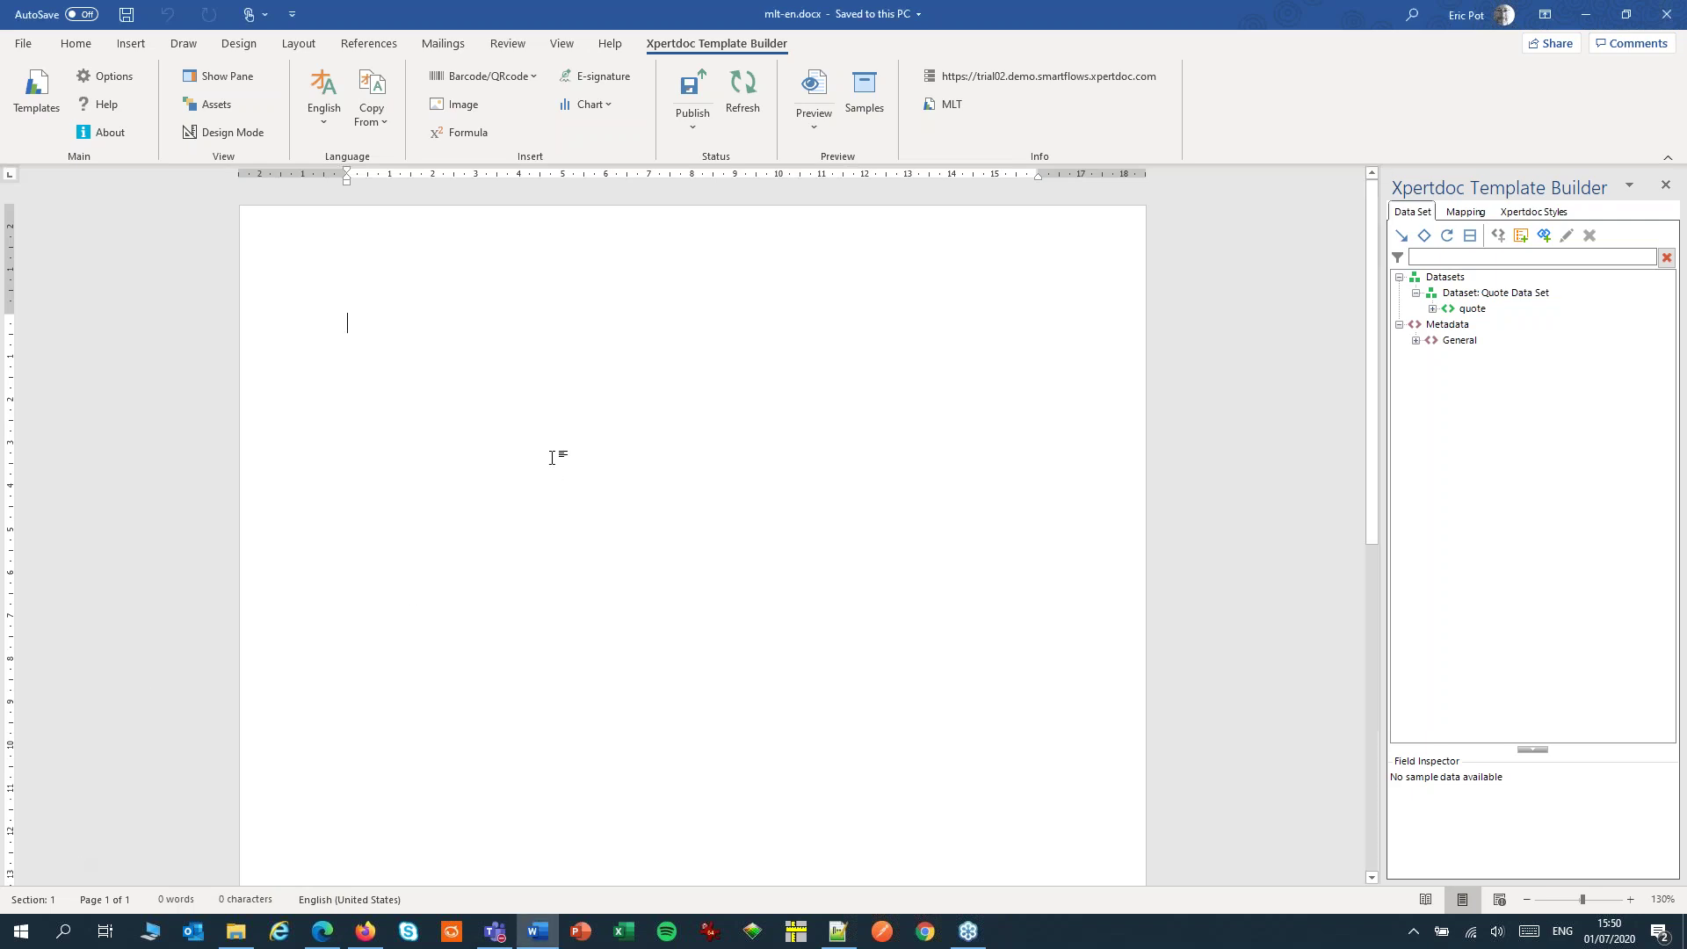
{"action": "left_click", "coordinate": [77, 48]}
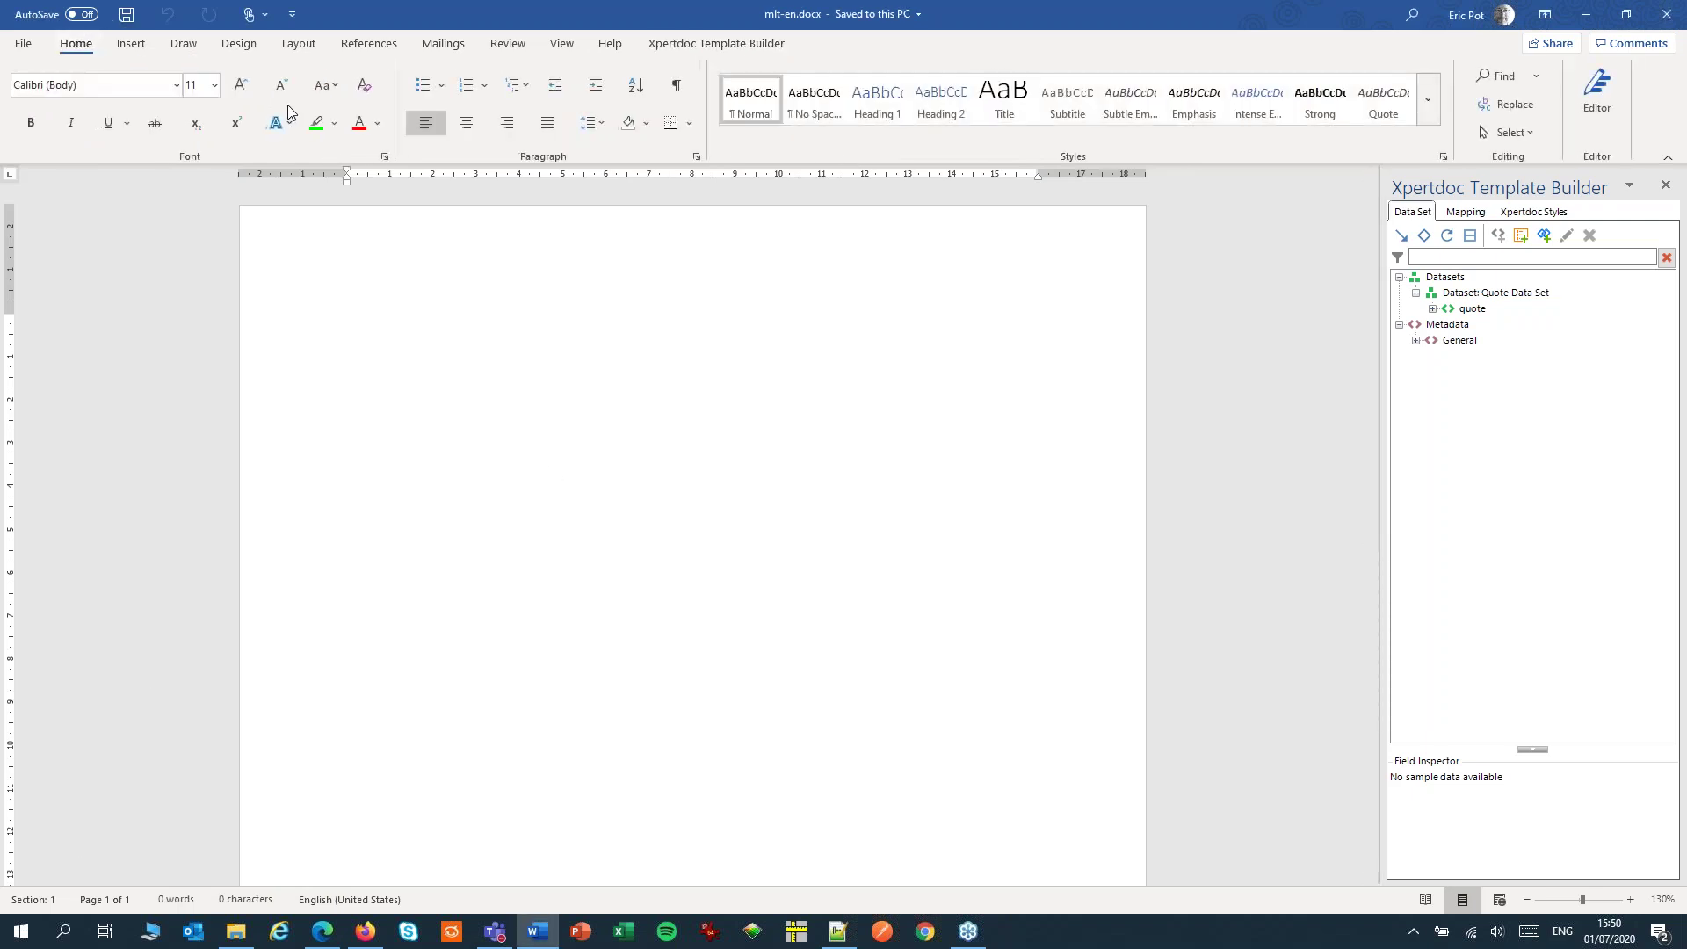
{"action": "left_click", "coordinate": [466, 123]}
{"action": "type", "text": "Welcome"}
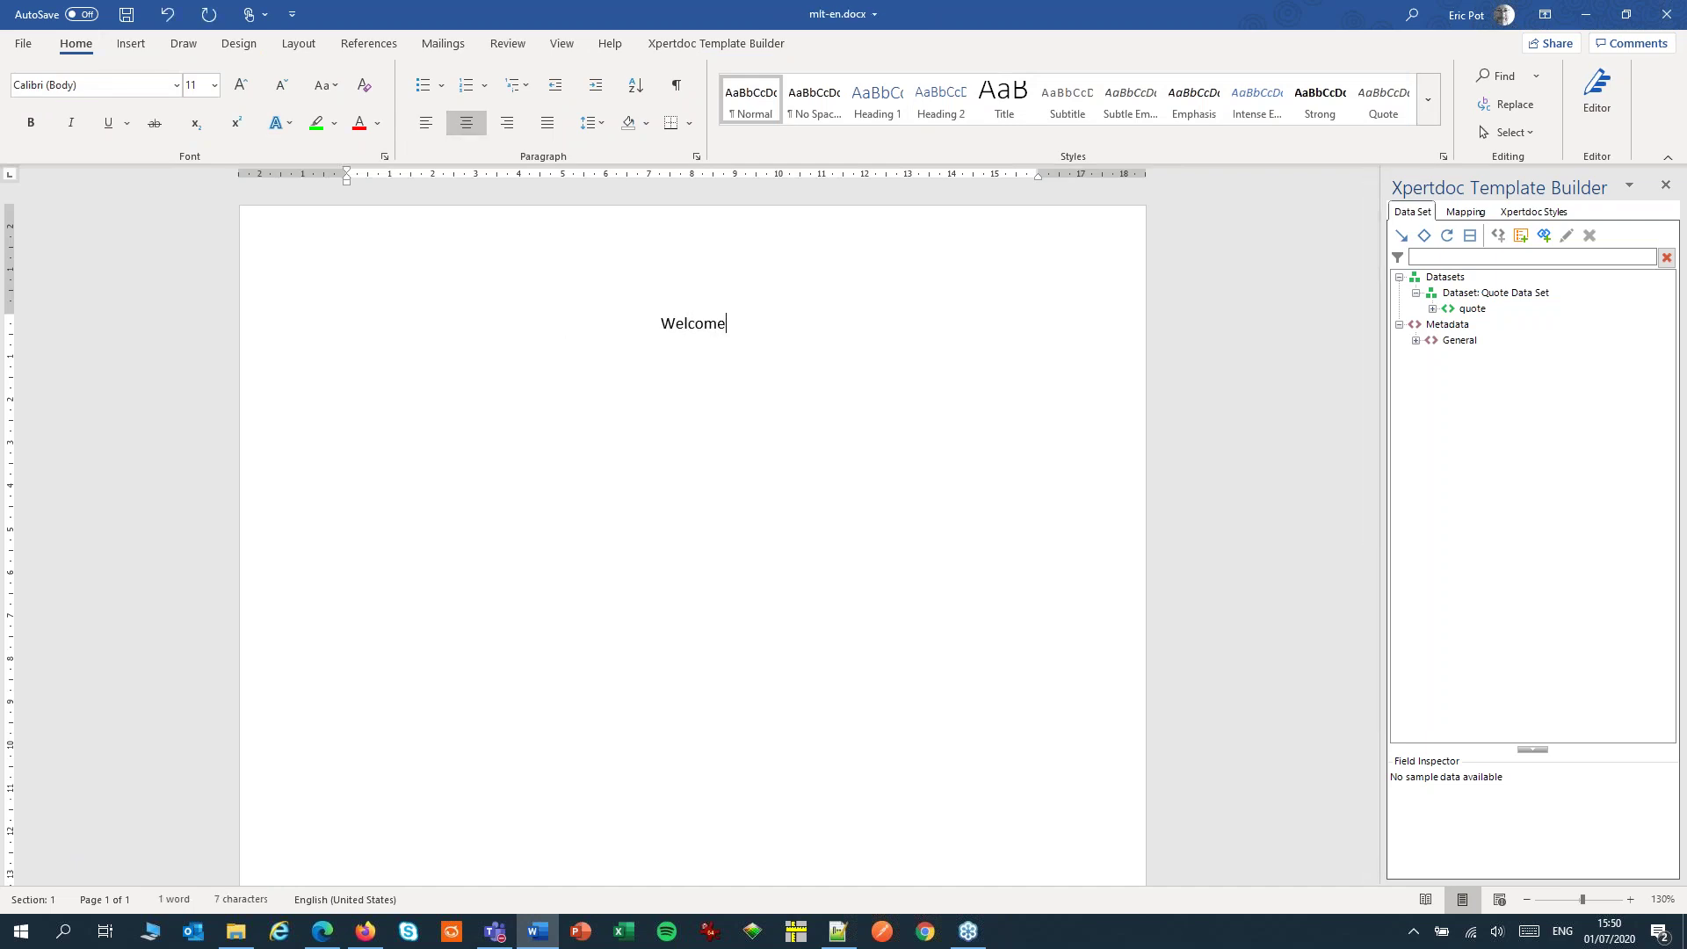
- Format the "Welcome" heading as bold with a font size of 48
{"action": "double_click", "coordinate": [690, 324]}
{"action": "left_click", "coordinate": [194, 84]}
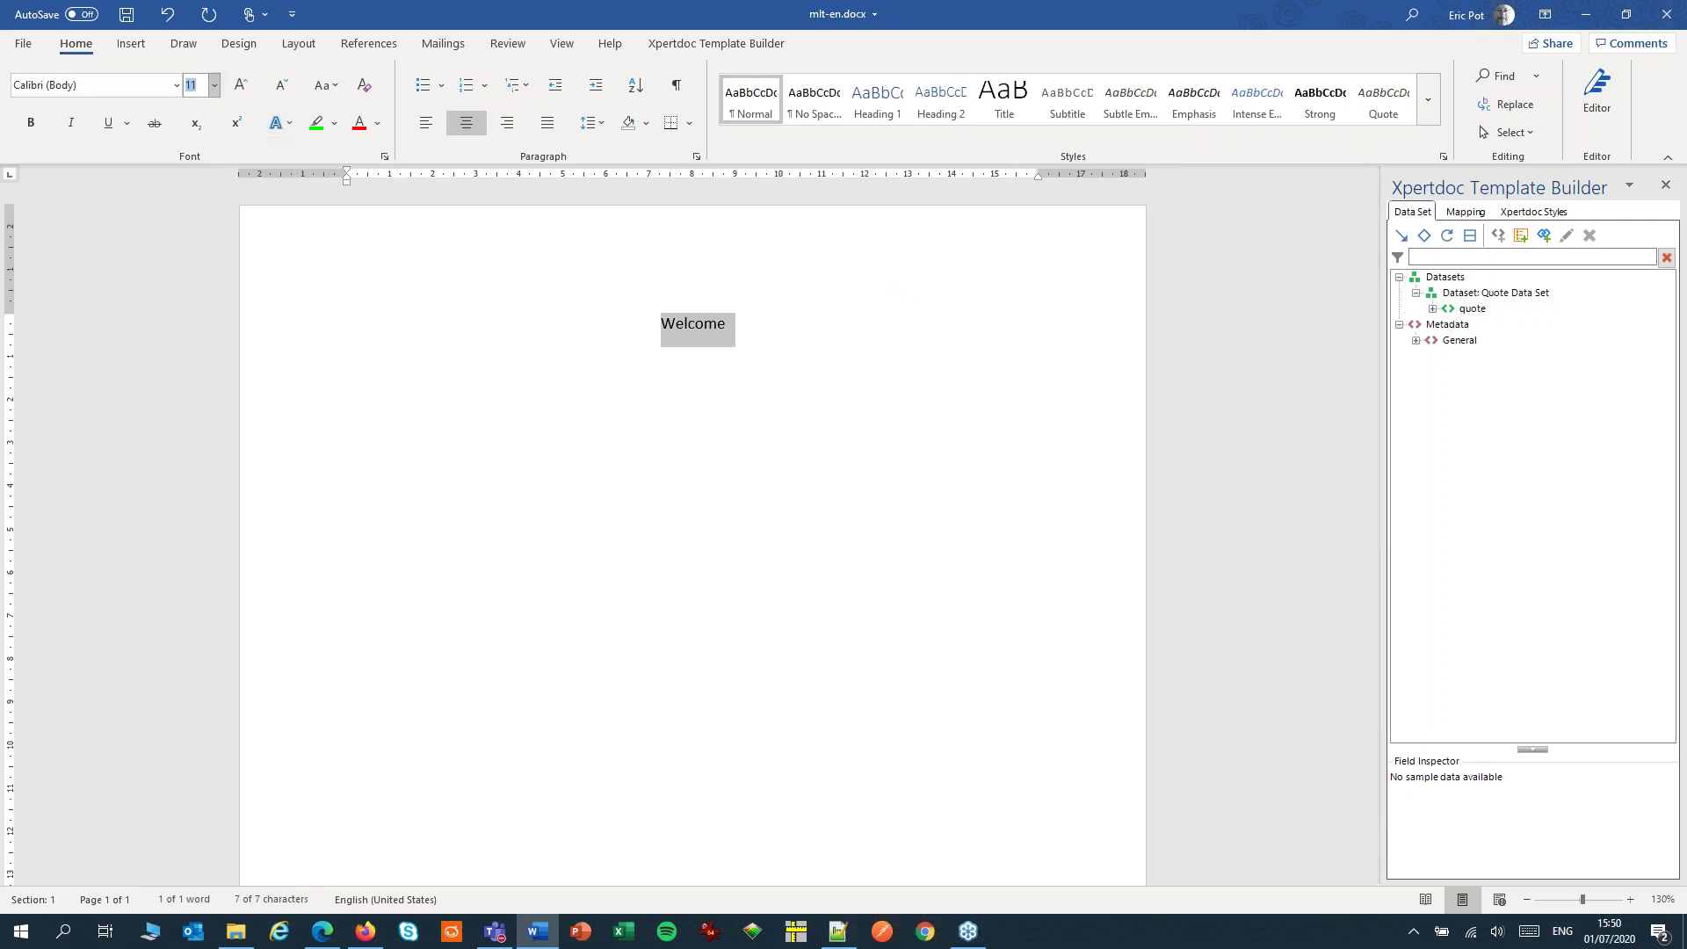
{"action": "left_click", "coordinate": [215, 85]}
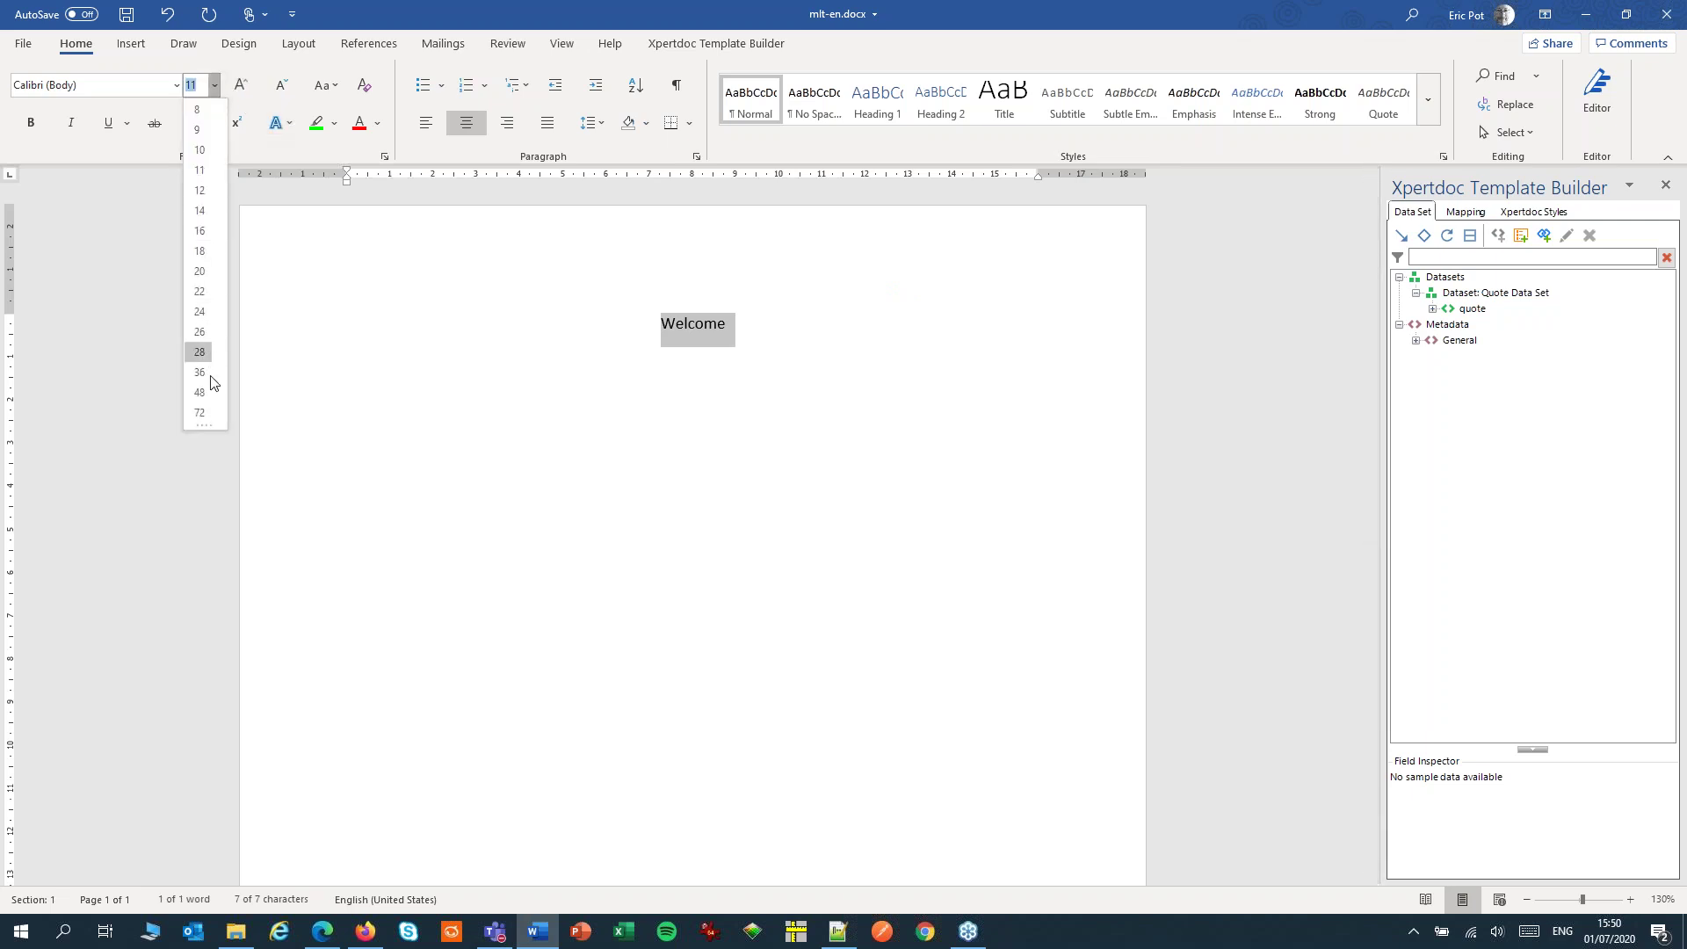
{"action": "left_click", "coordinate": [201, 393]}
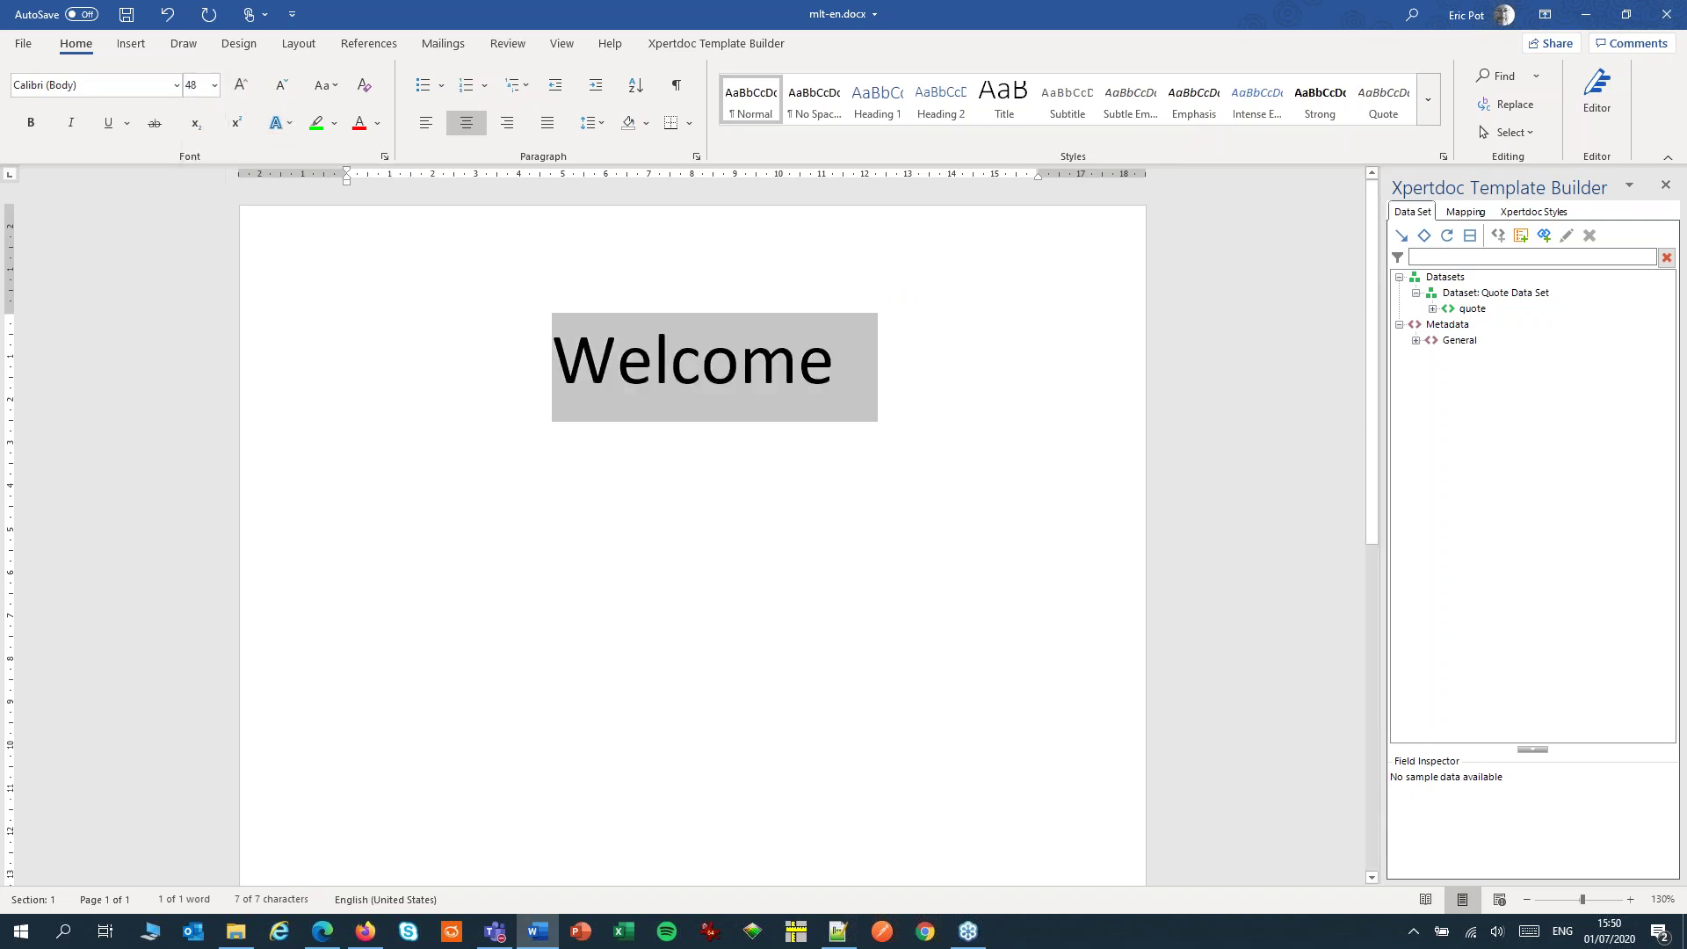
{"action": "key", "text": "ctrl+b"}
{"action": "left_click", "coordinate": [670, 360]}
{"action": "left_click", "coordinate": [896, 381]}
- Add a line at font size 26 below the "Welcome" heading and insert the Full Name field of the potential customer's primary contact
{"action": "key", "text": "Return"}
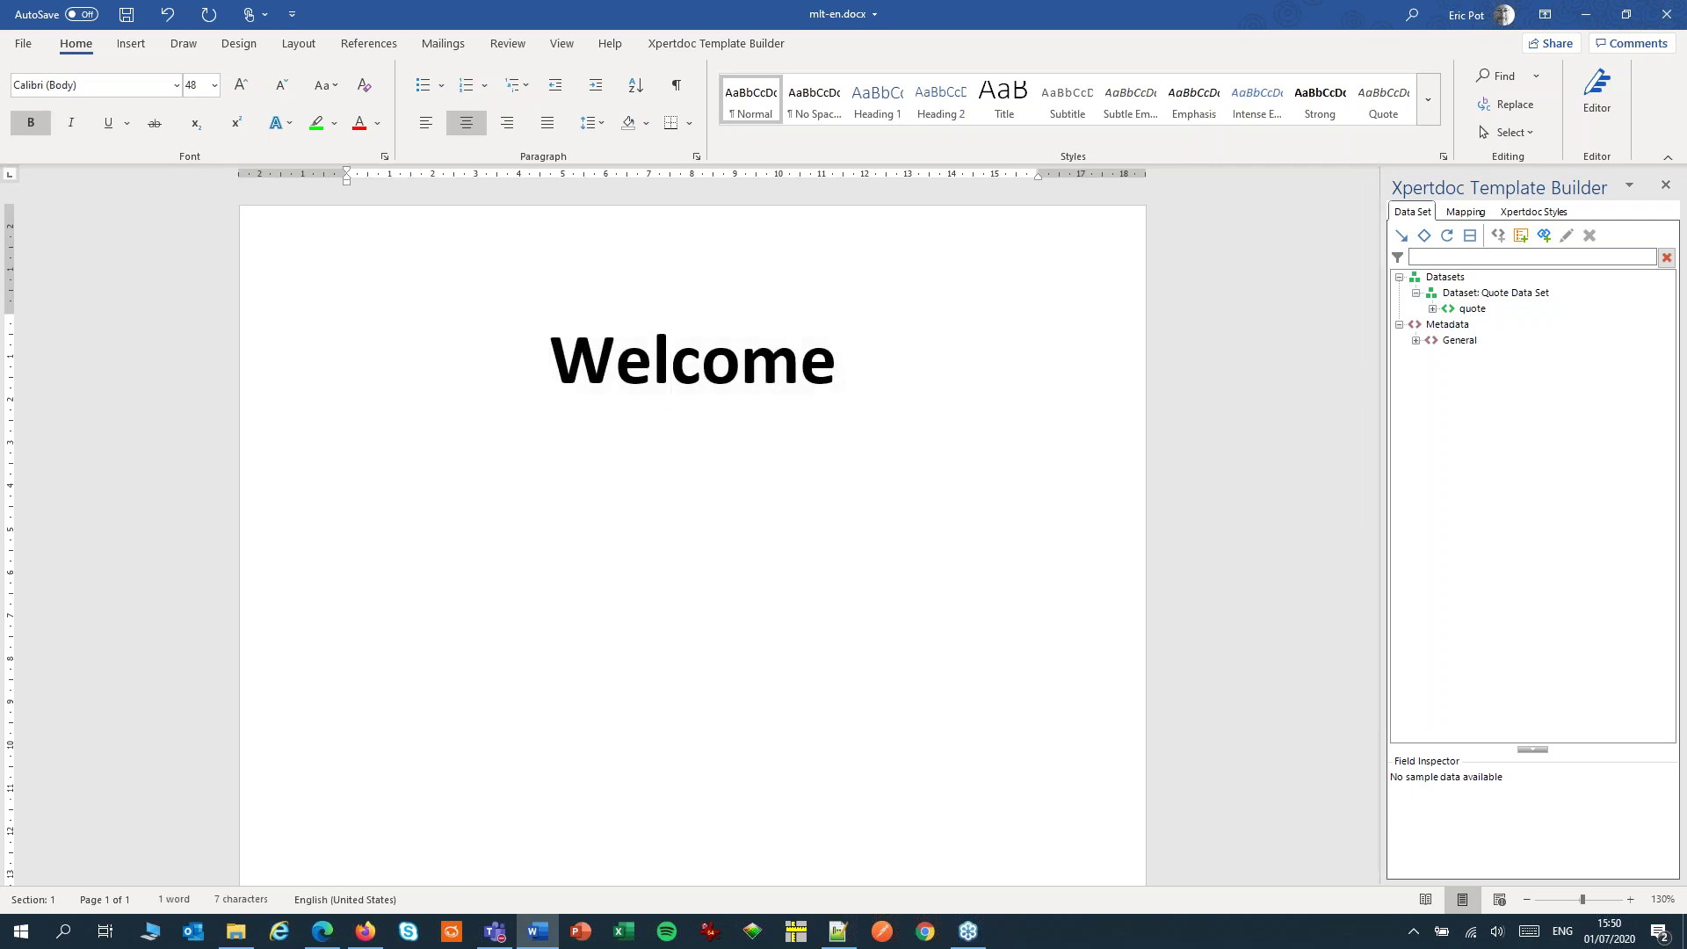
{"action": "left_click", "coordinate": [214, 86]}
{"action": "left_click", "coordinate": [199, 332]}
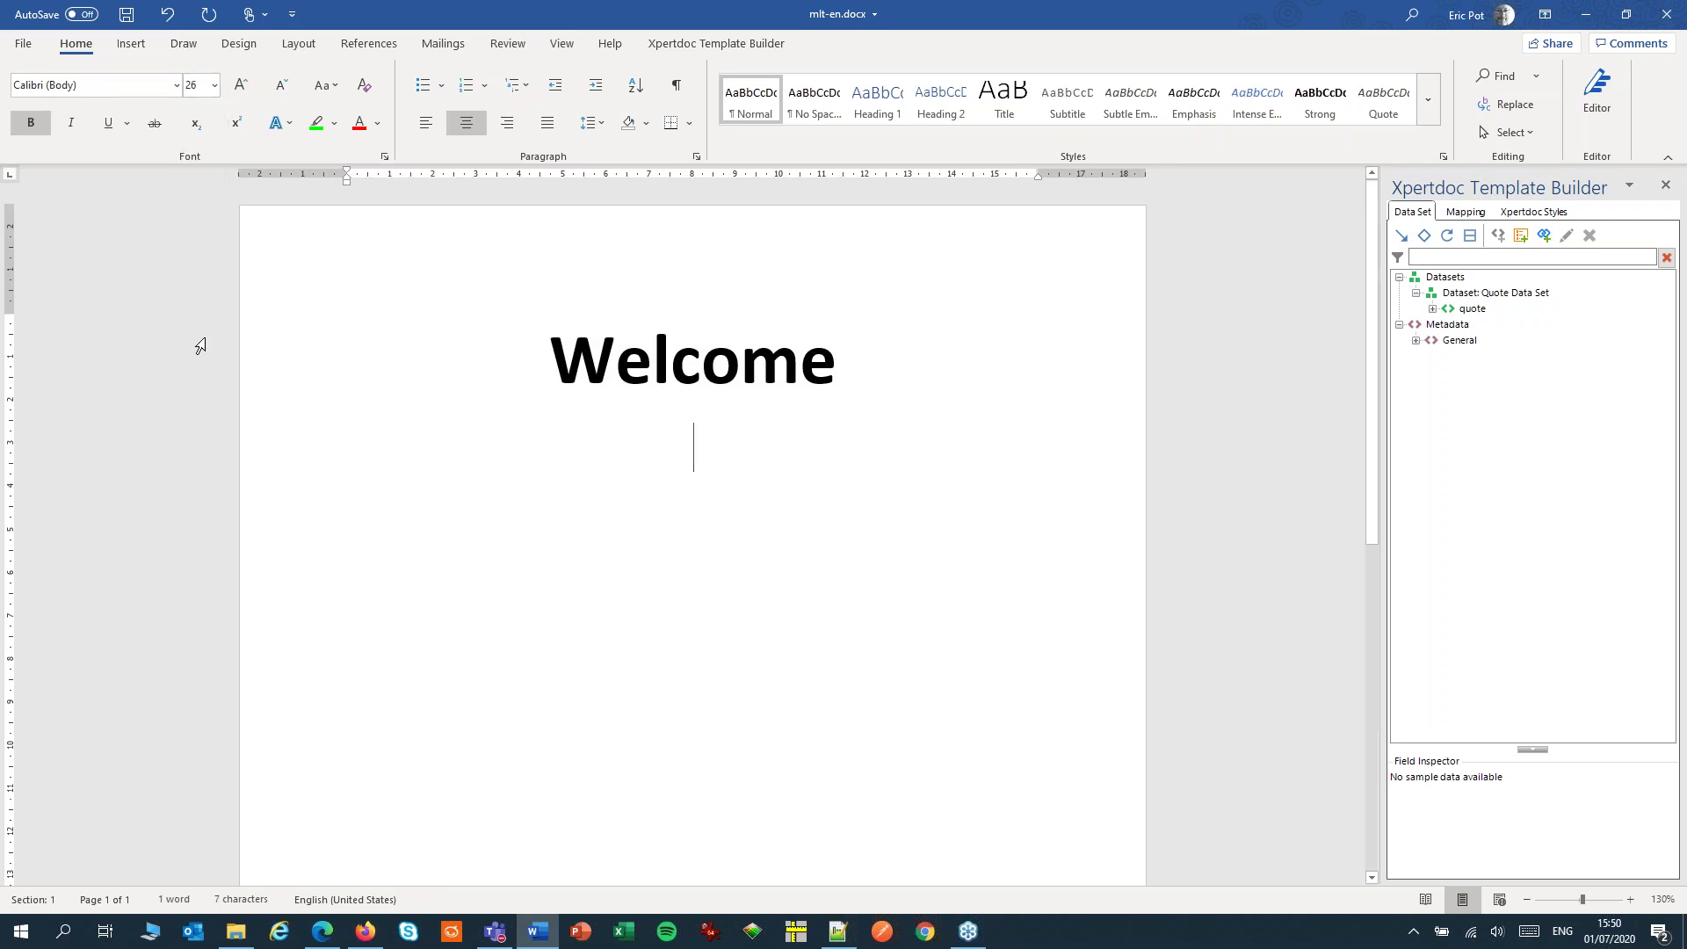
{"action": "left_click", "coordinate": [1432, 308]}
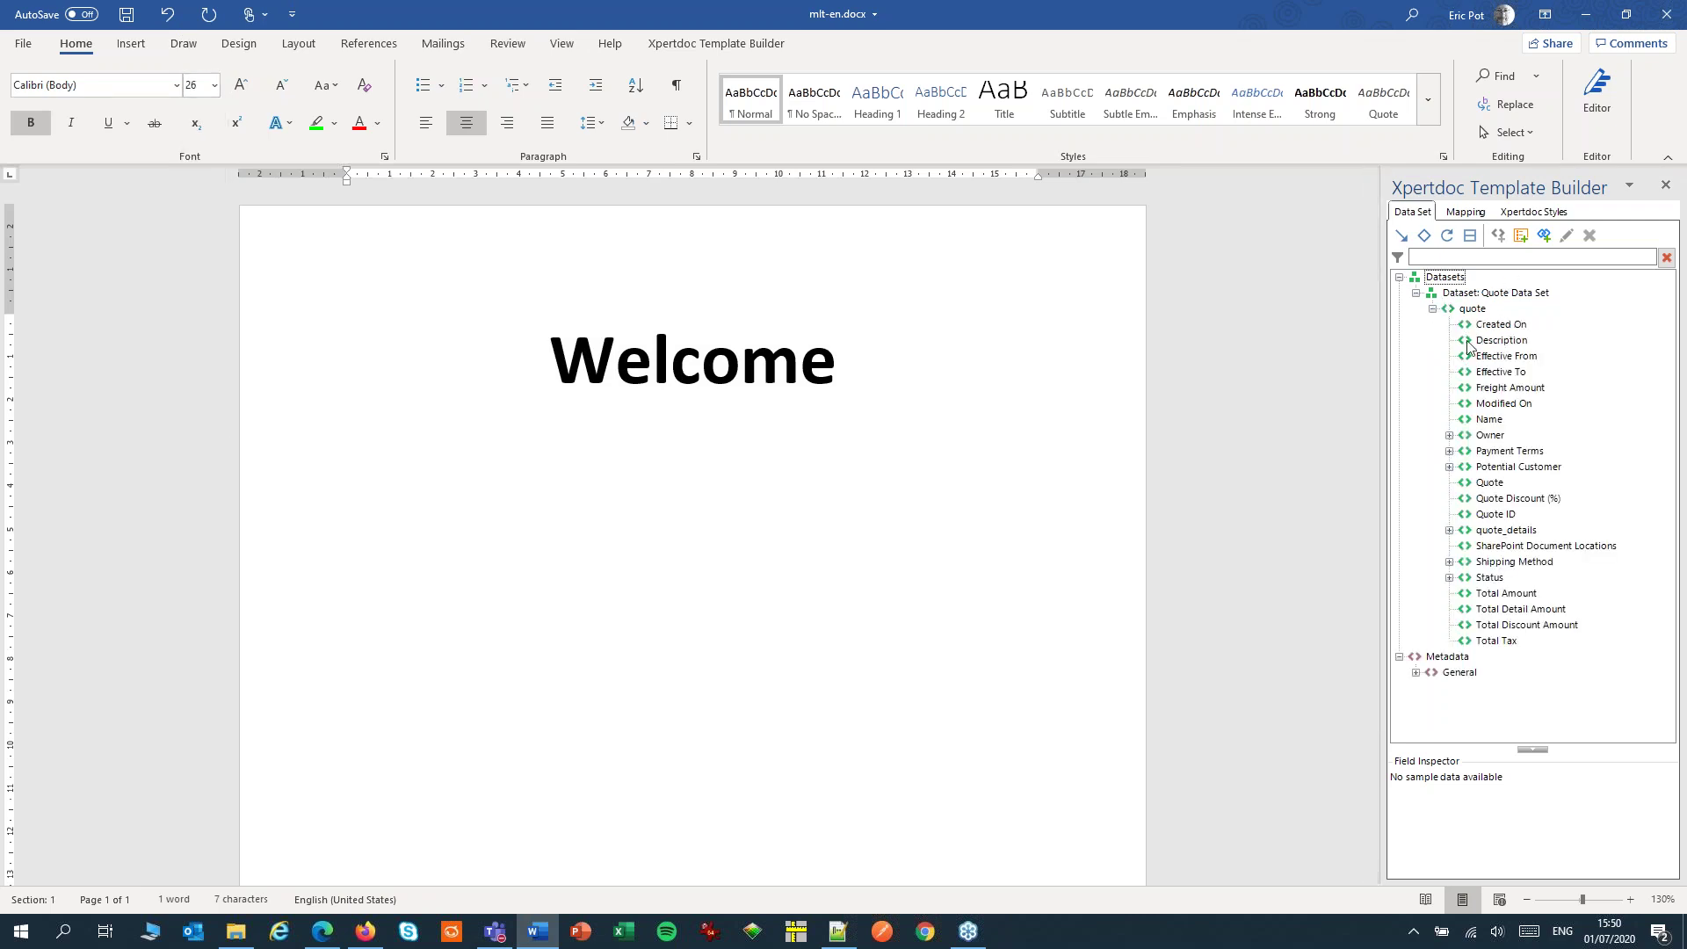
{"action": "left_click", "coordinate": [1448, 466]}
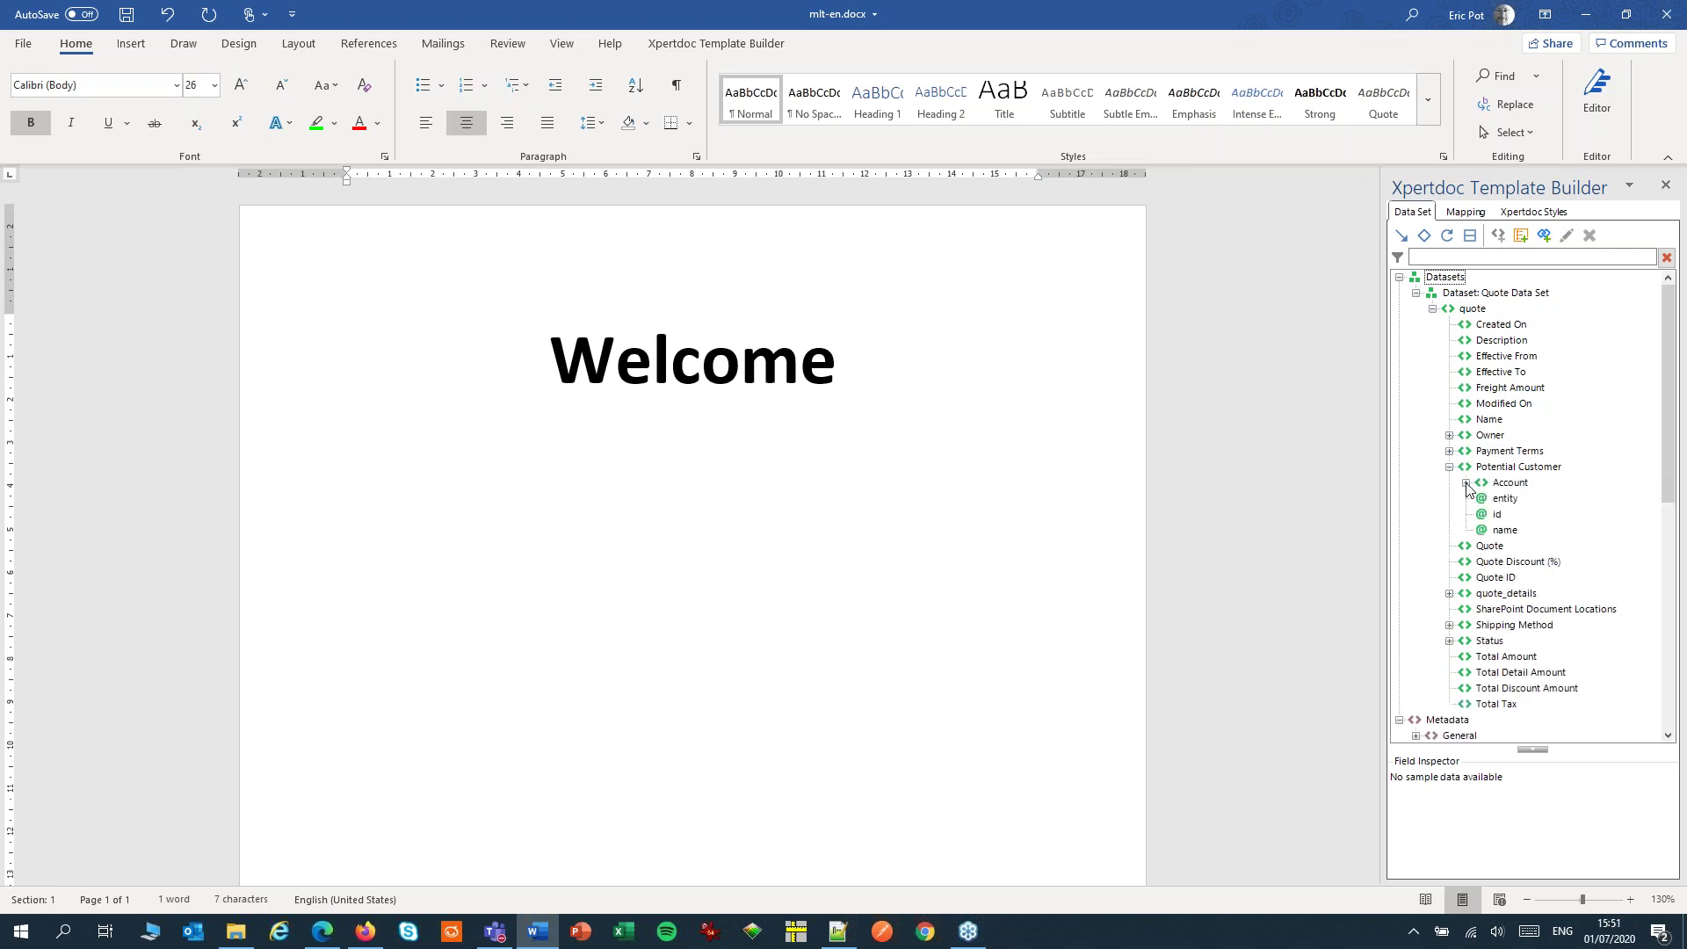
{"action": "left_click", "coordinate": [1465, 482]}
{"action": "scroll", "coordinate": [1573, 532], "scroll_direction": "down", "scroll_amount": 6}
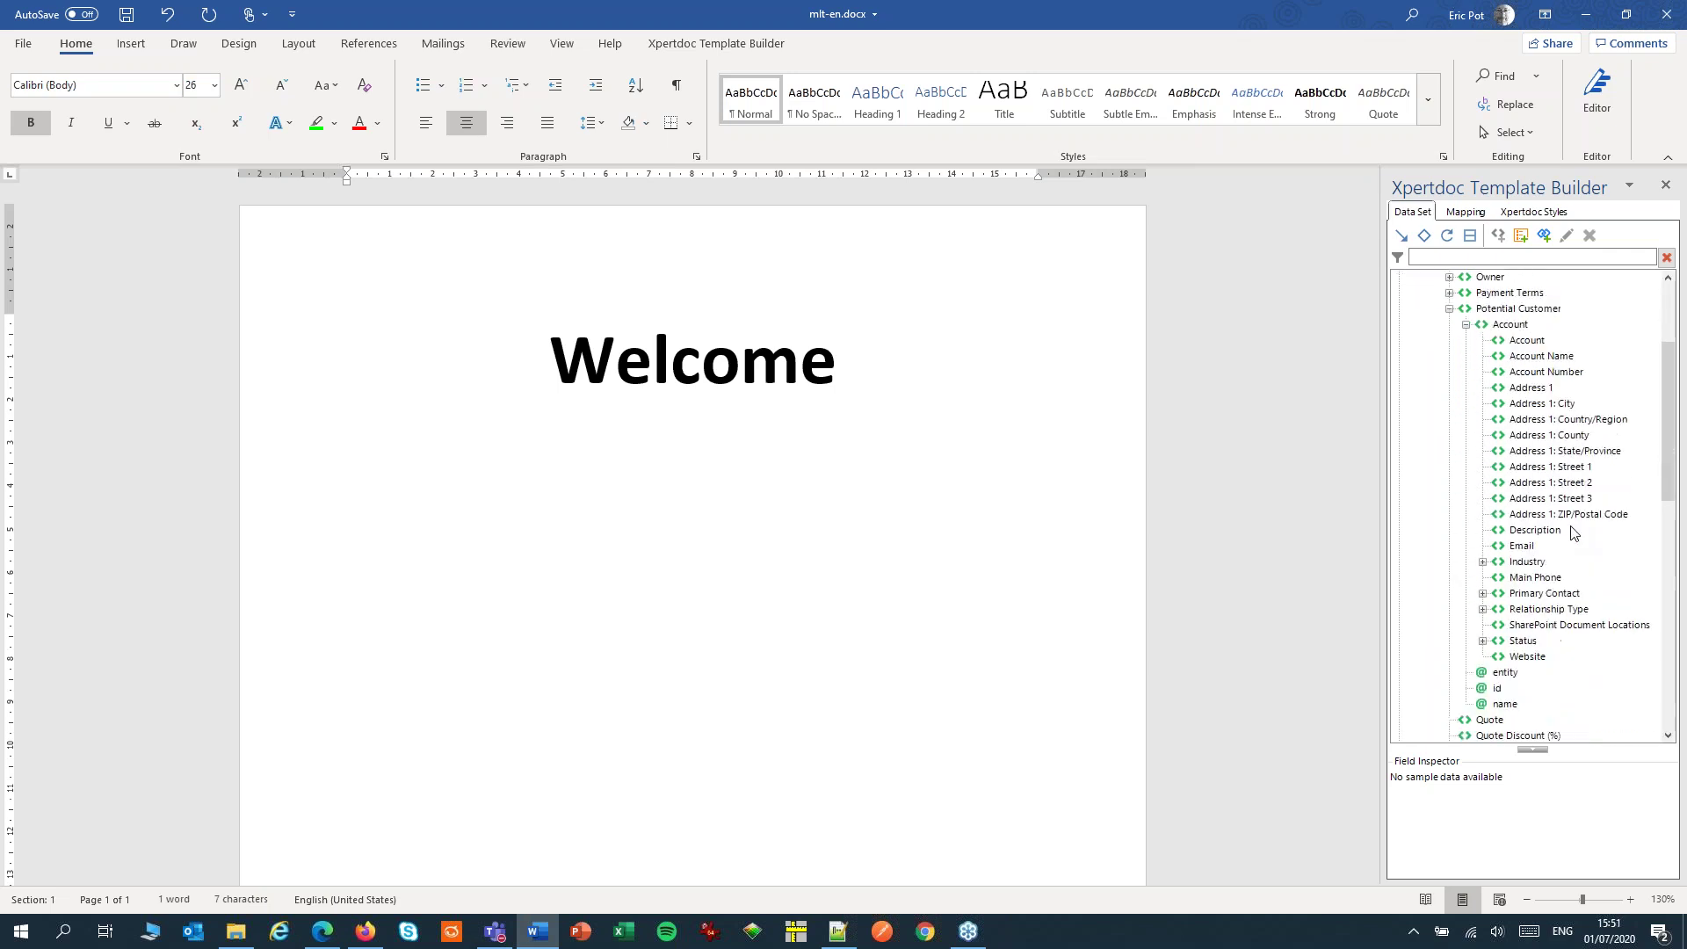
{"action": "left_click", "coordinate": [1483, 484]}
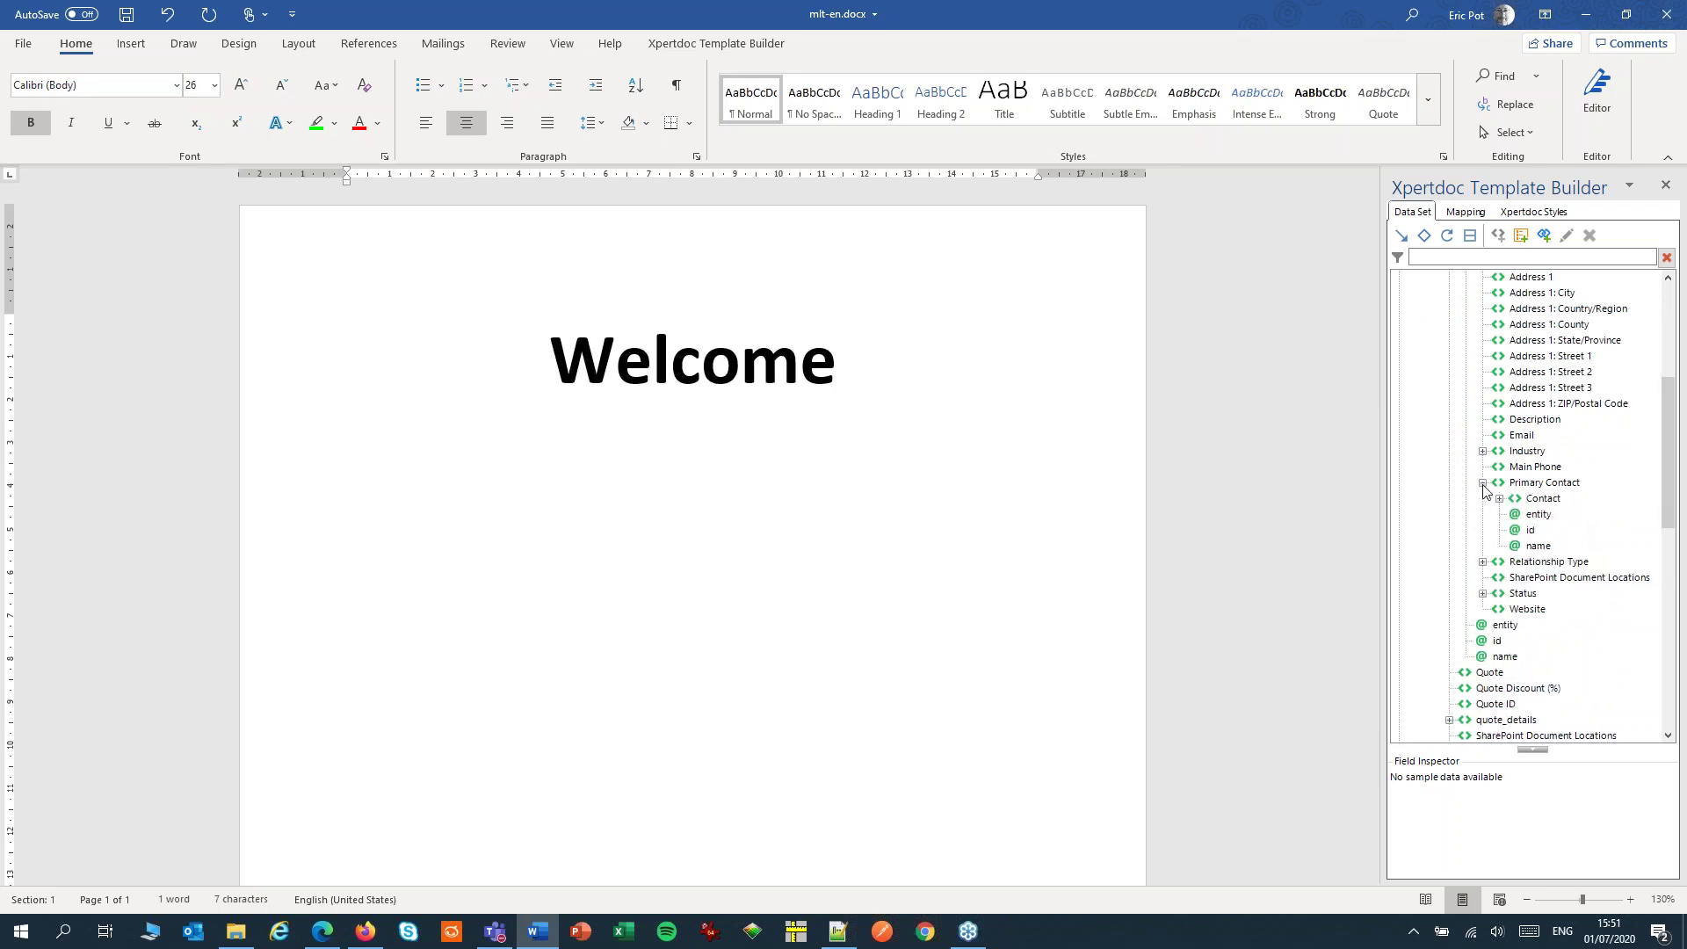
{"action": "left_click", "coordinate": [1499, 499]}
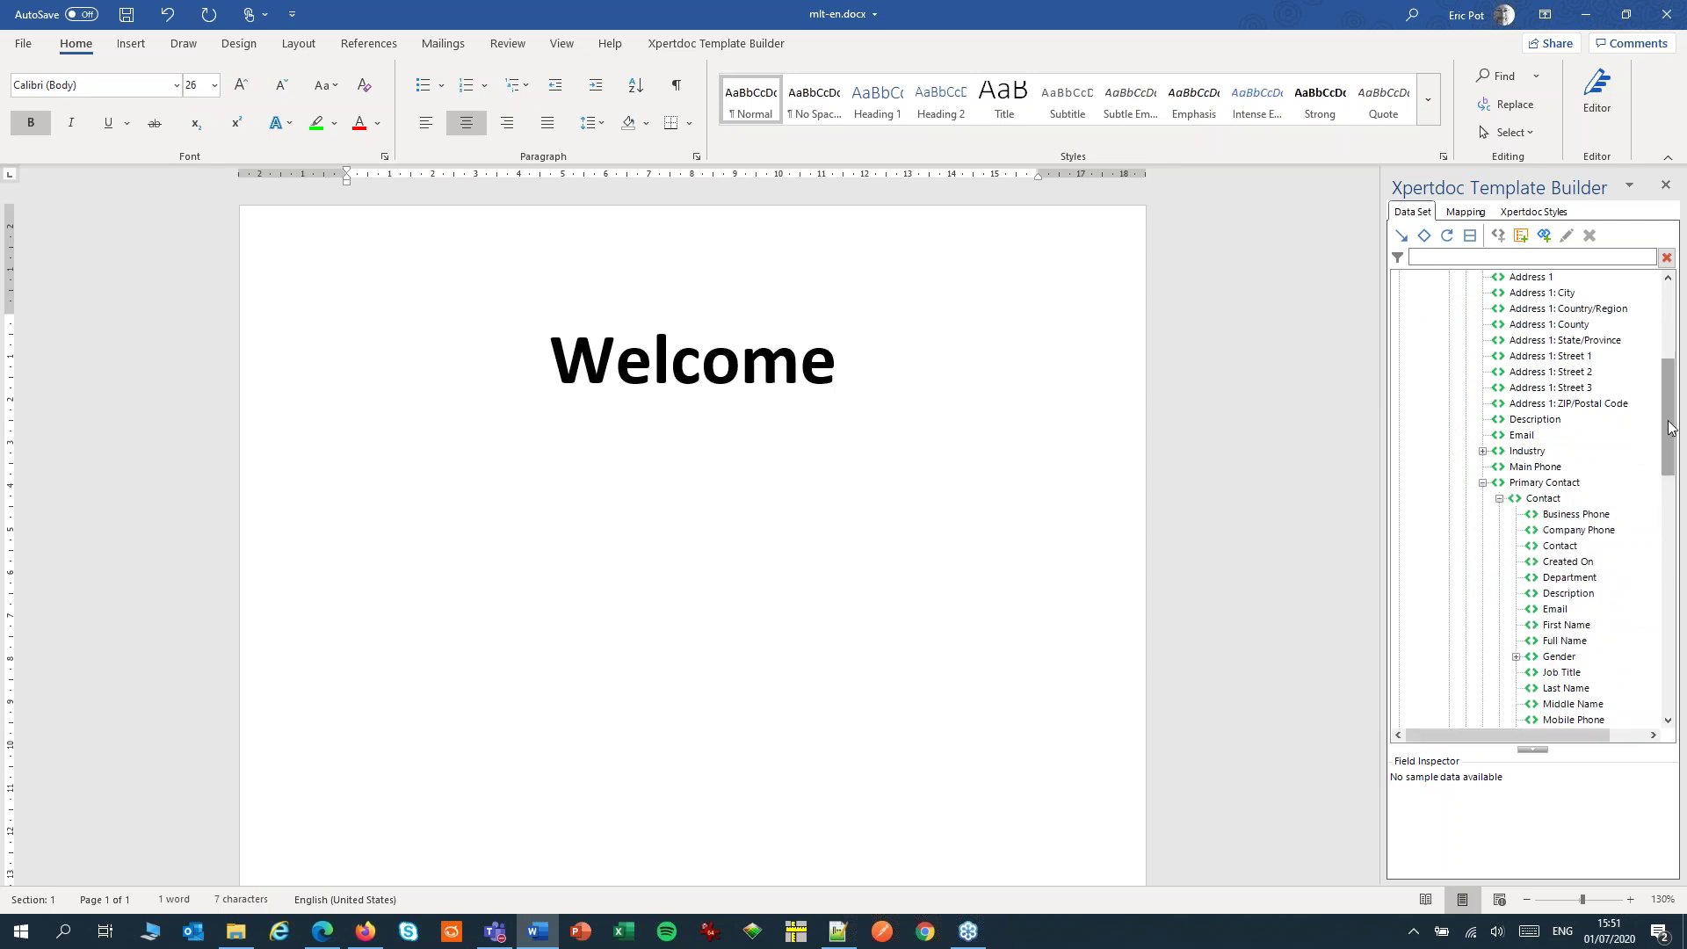
{"action": "scroll", "coordinate": [1608, 470], "scroll_direction": "down", "scroll_amount": 4}
{"action": "left_click", "coordinate": [1565, 450]}
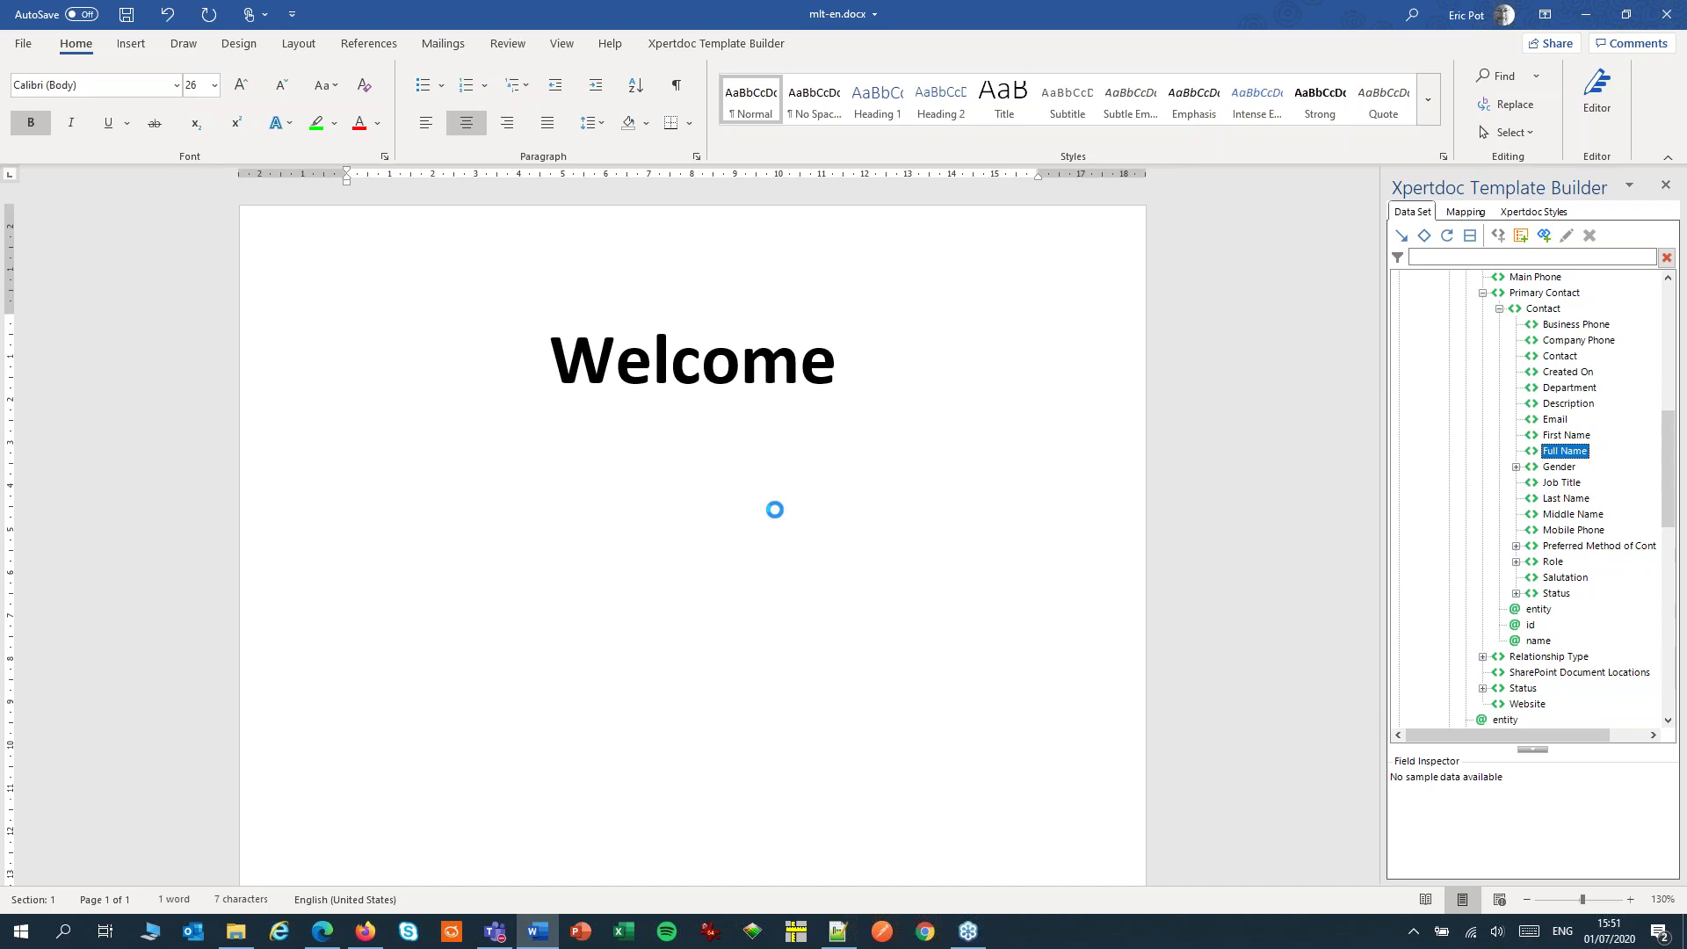
{"action": "left_click_drag", "start_coordinate": [1573, 450], "coordinate": [647, 448]}
- Add a "From" line below the full name field, followed by a line with the account's Address 1: Country/Region field
{"action": "key", "text": "Return"}
{"action": "type", "text": "from"}
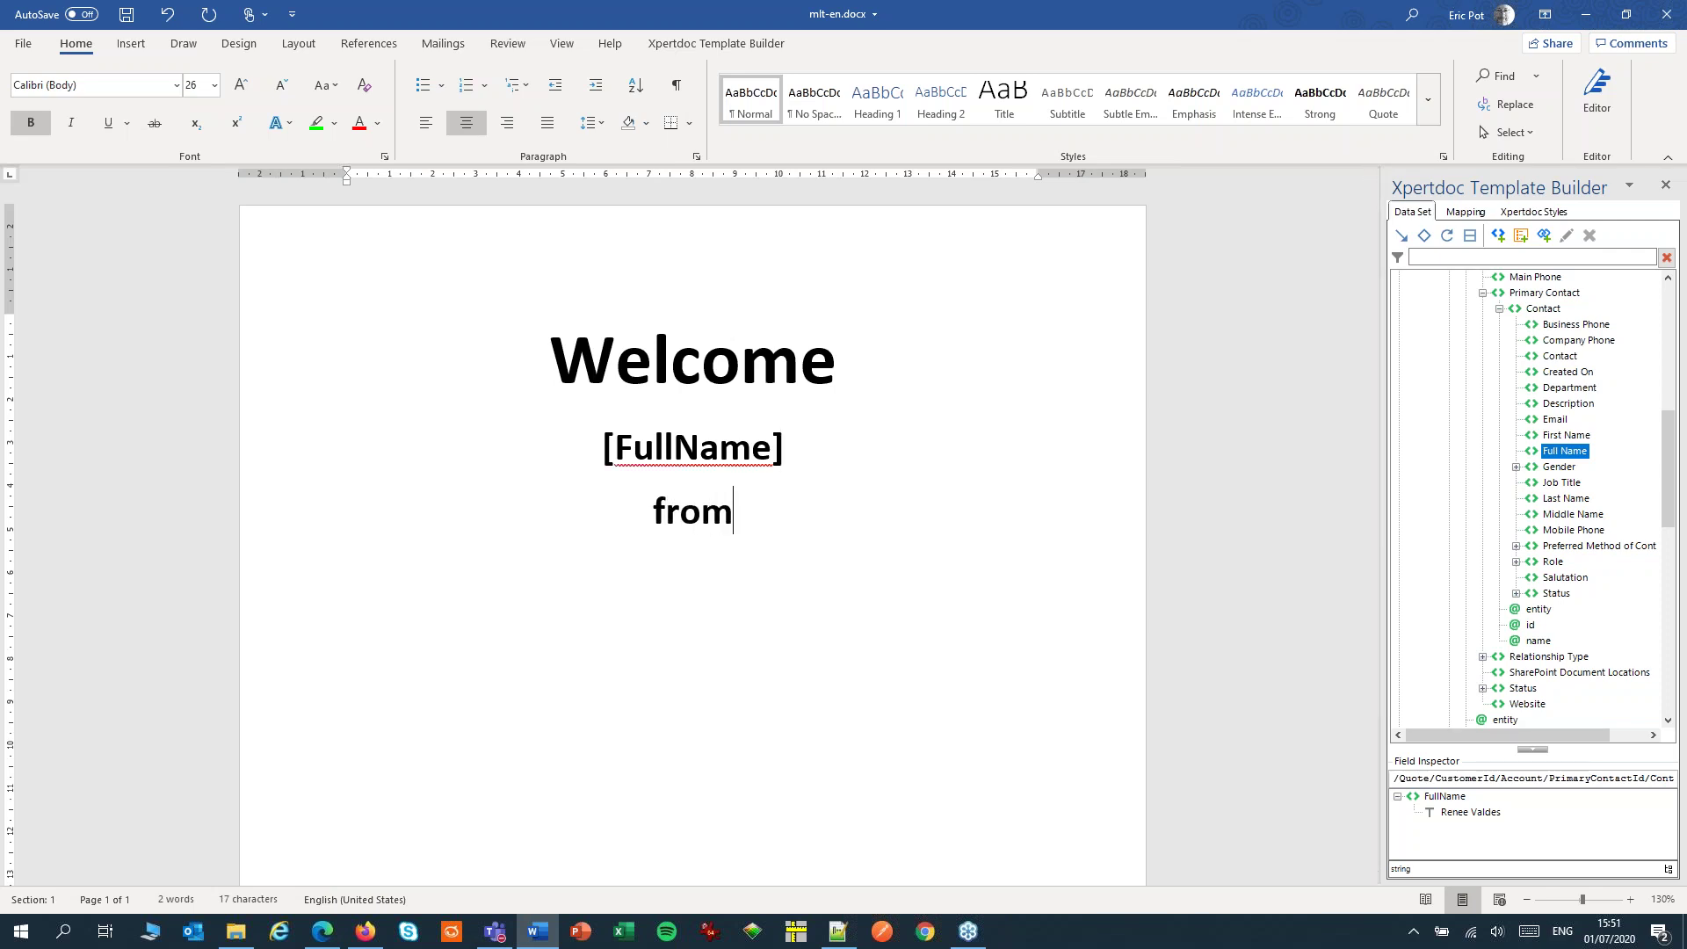
{"action": "key", "text": "Return"}
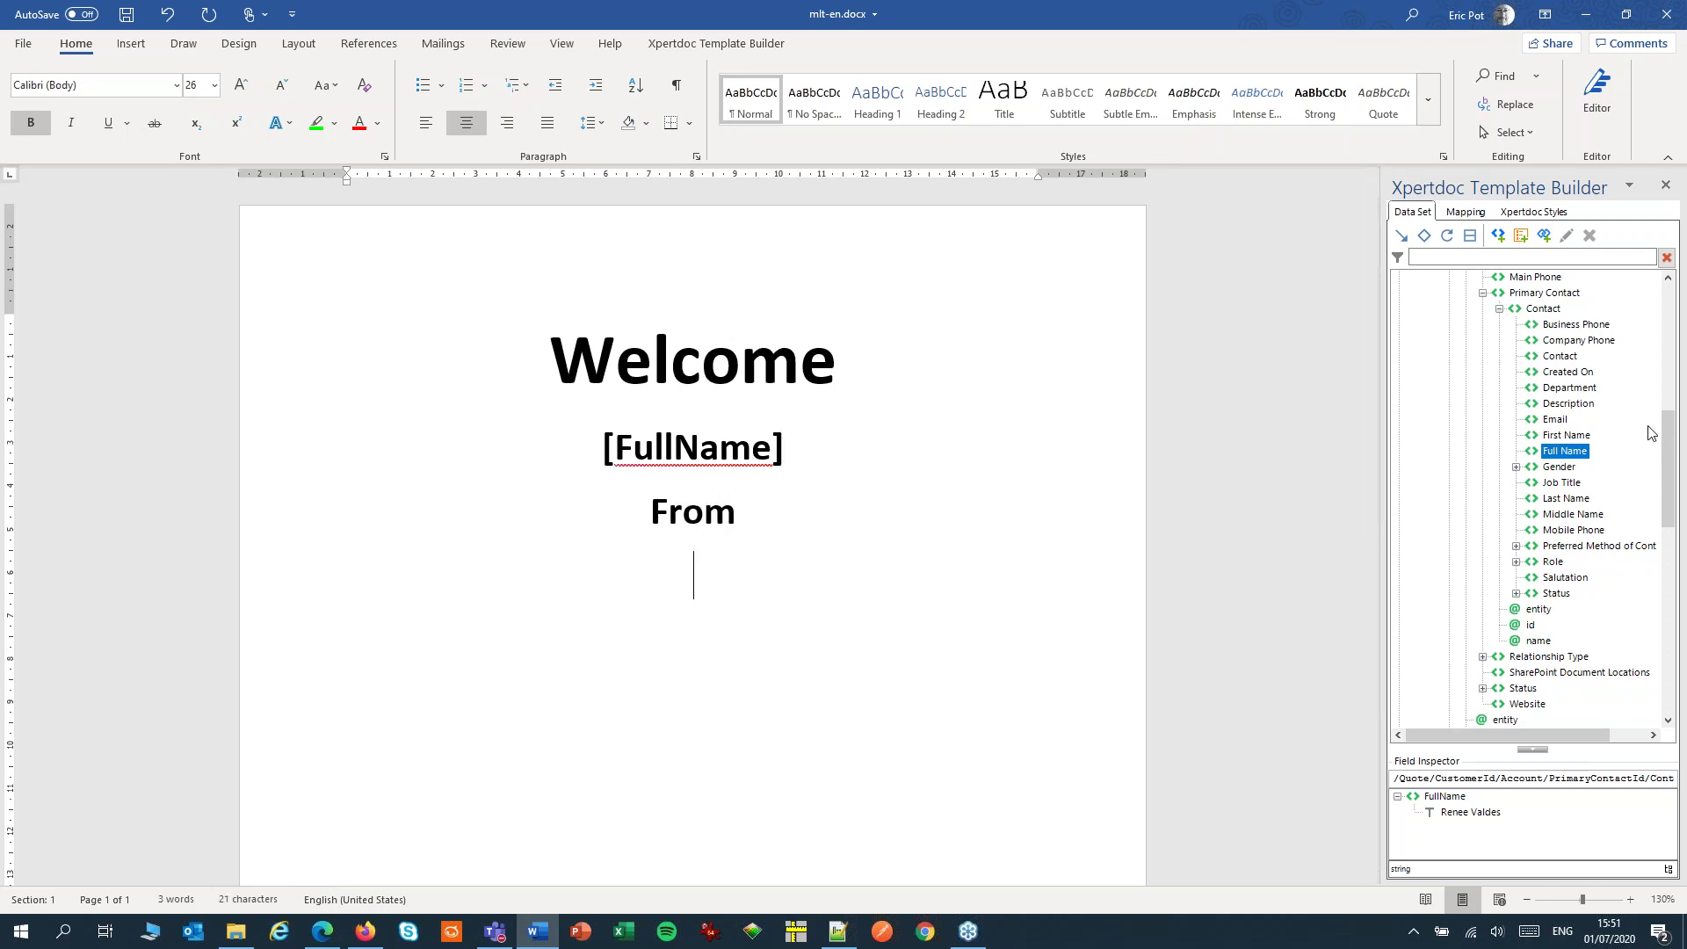
{"action": "left_click_drag", "start_coordinate": [1672, 478], "coordinate": [1672, 406]}
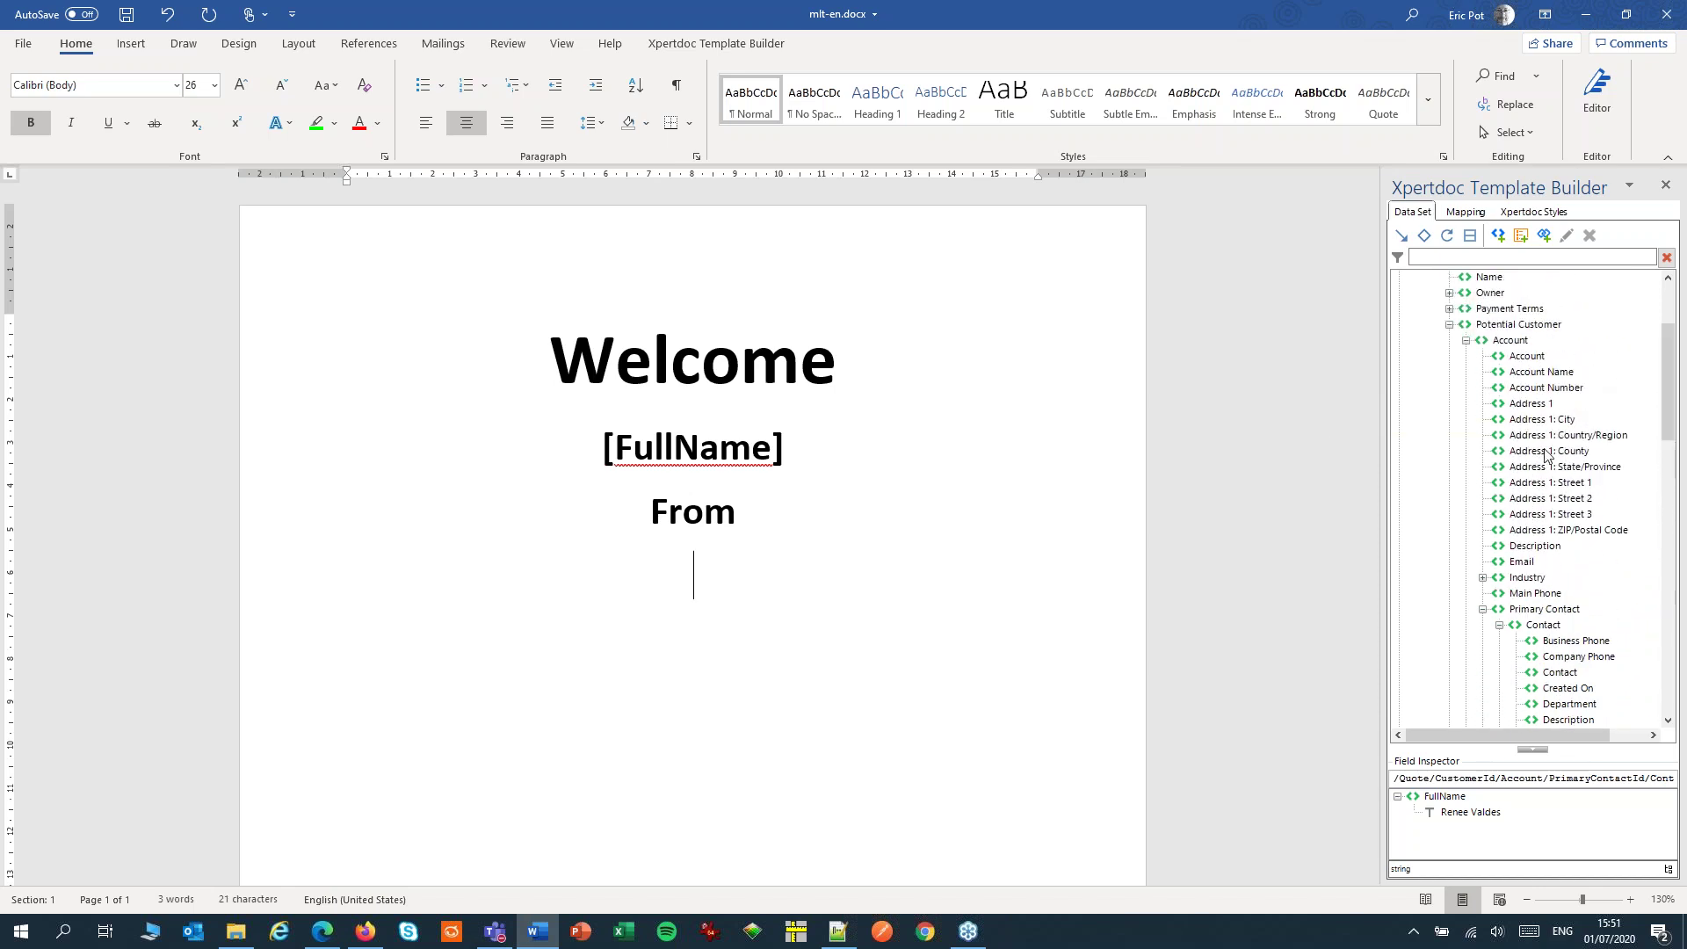
{"action": "left_click", "coordinate": [1547, 436]}
{"action": "double_click", "coordinate": [1549, 436]}
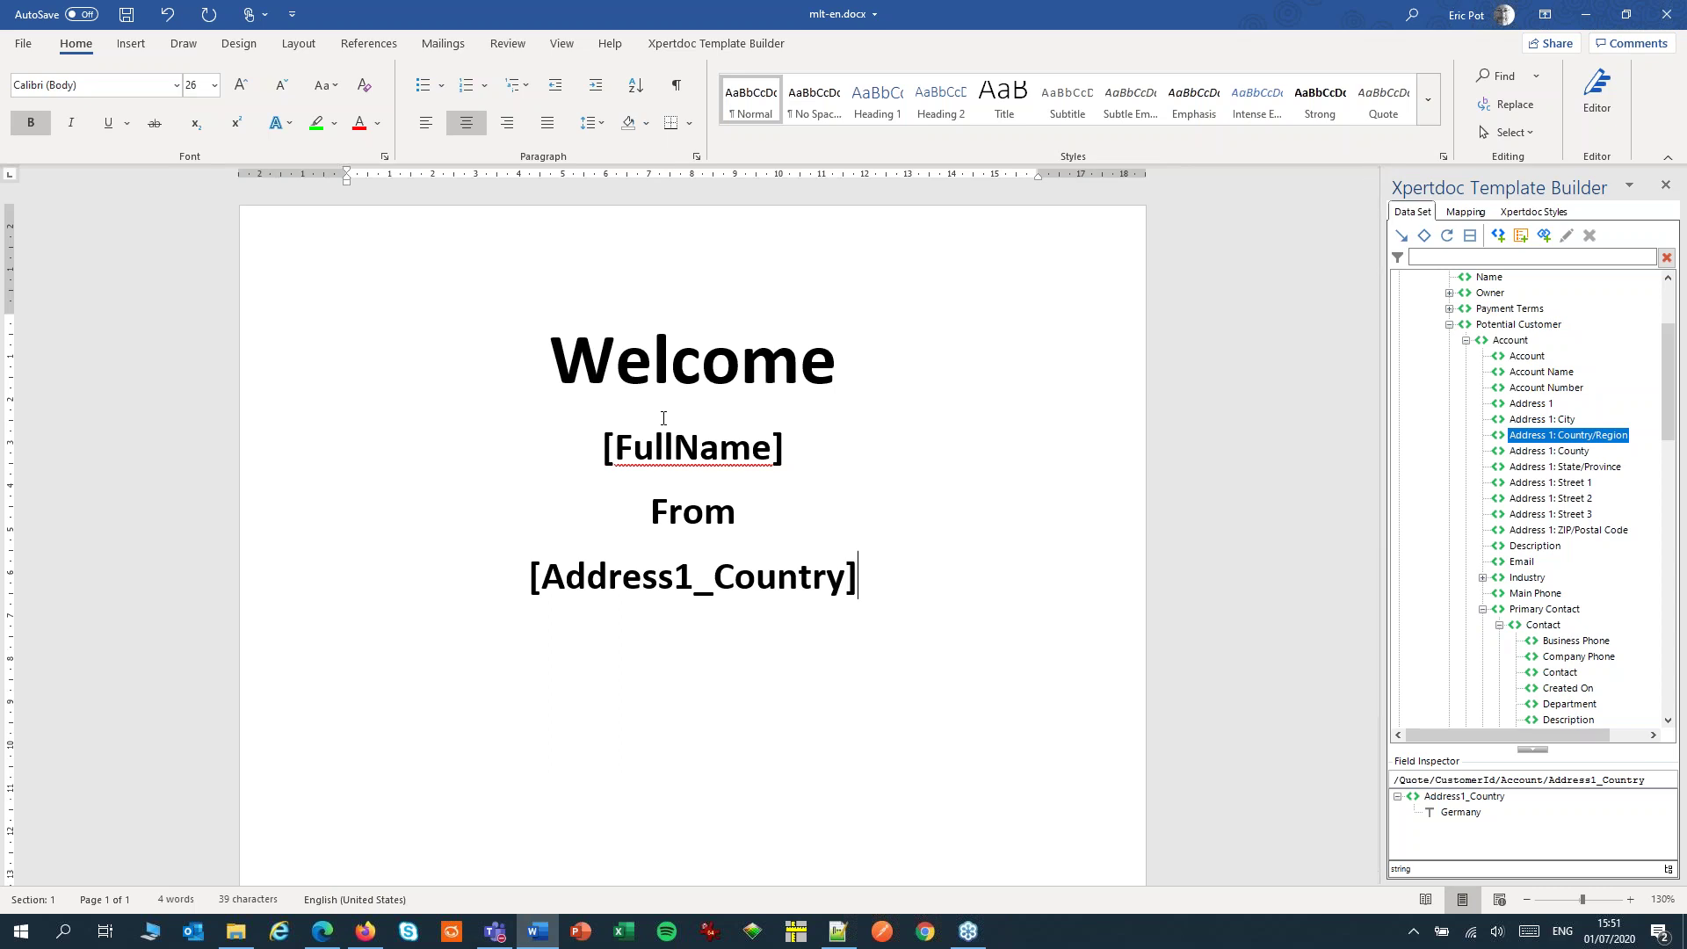
- Publish the English variant of the MLT template with the comment "First"
{"action": "left_click", "coordinate": [669, 46]}
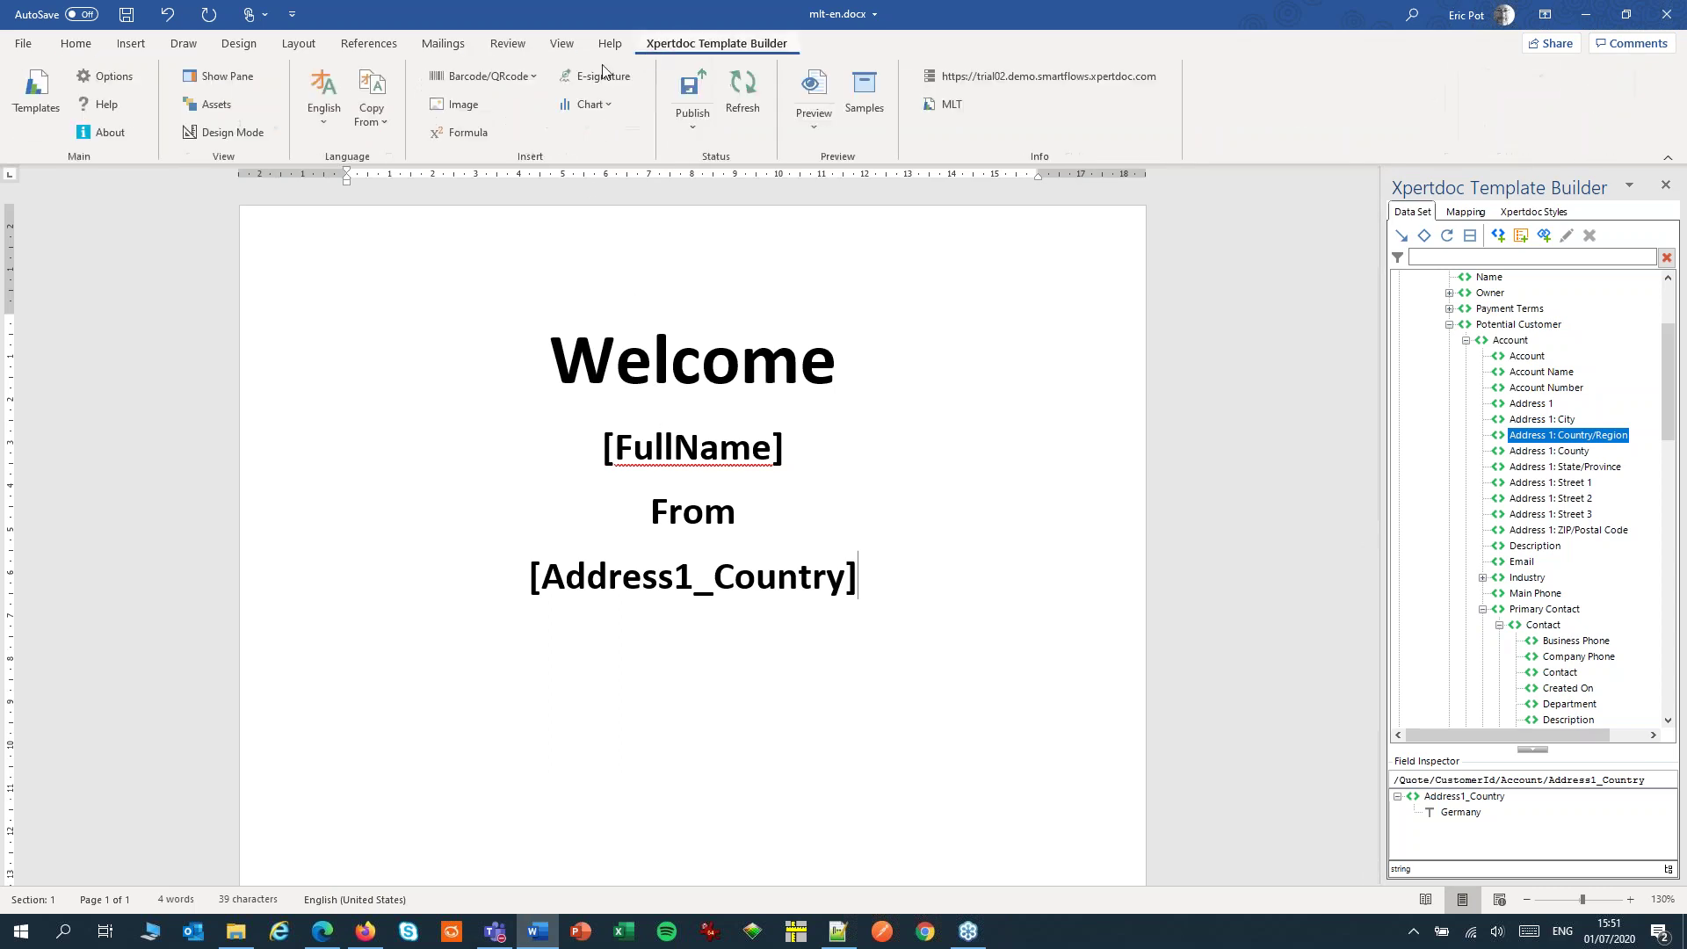
{"action": "left_click", "coordinate": [692, 88]}
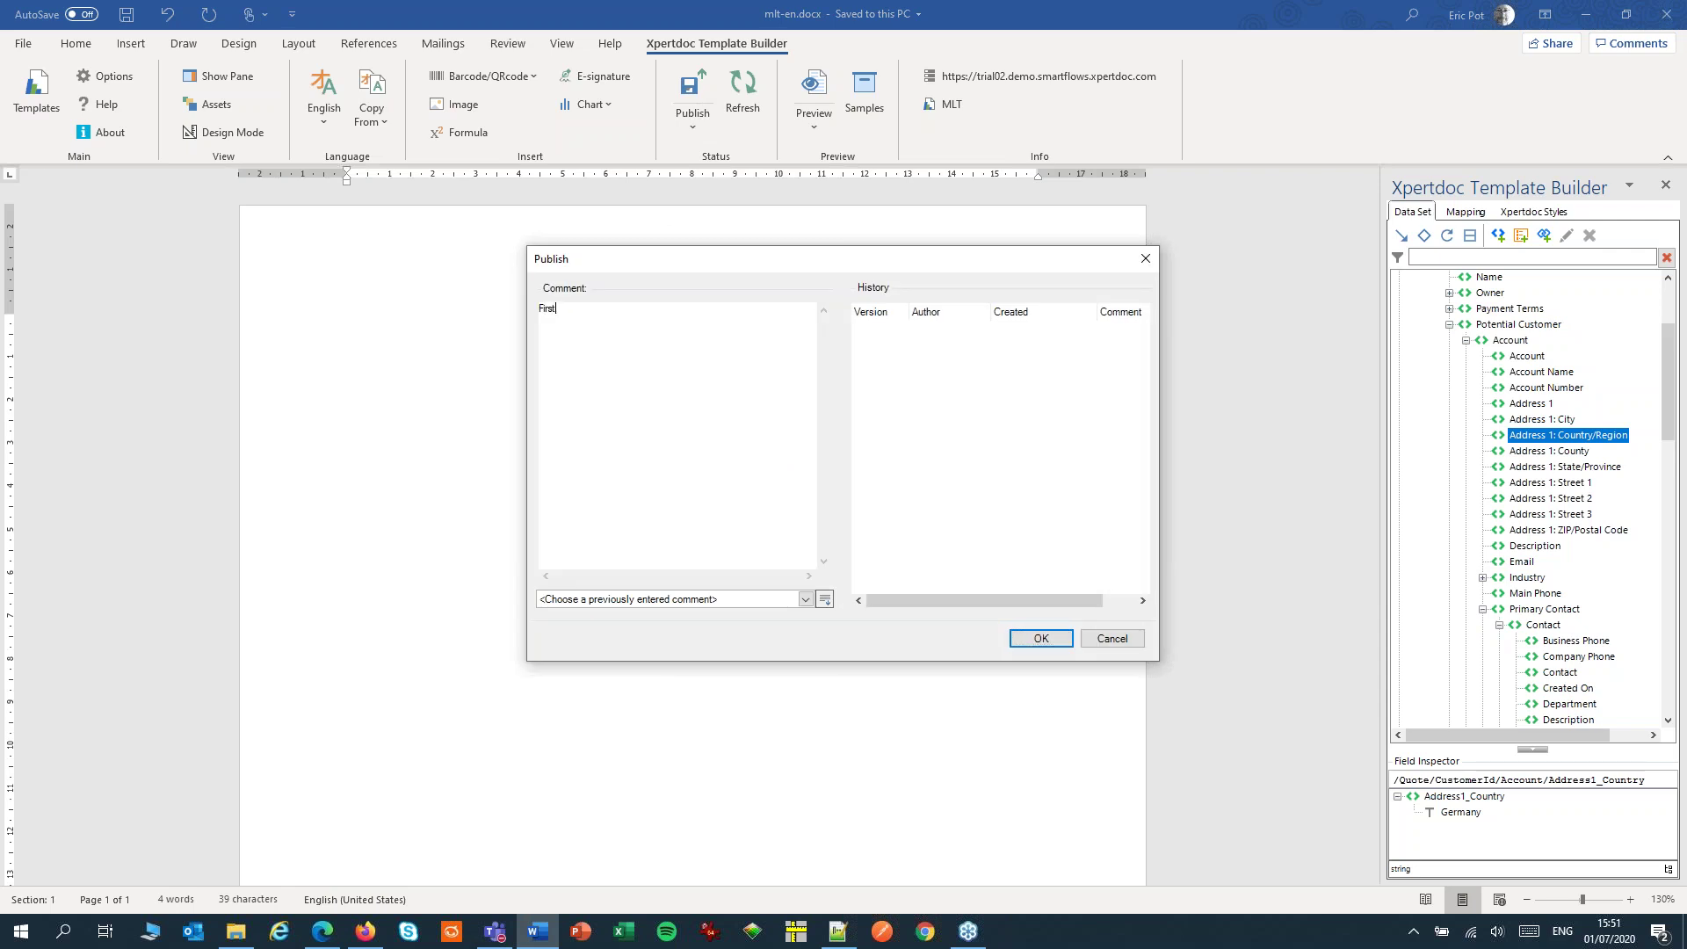
{"action": "left_click", "coordinate": [1036, 639]}
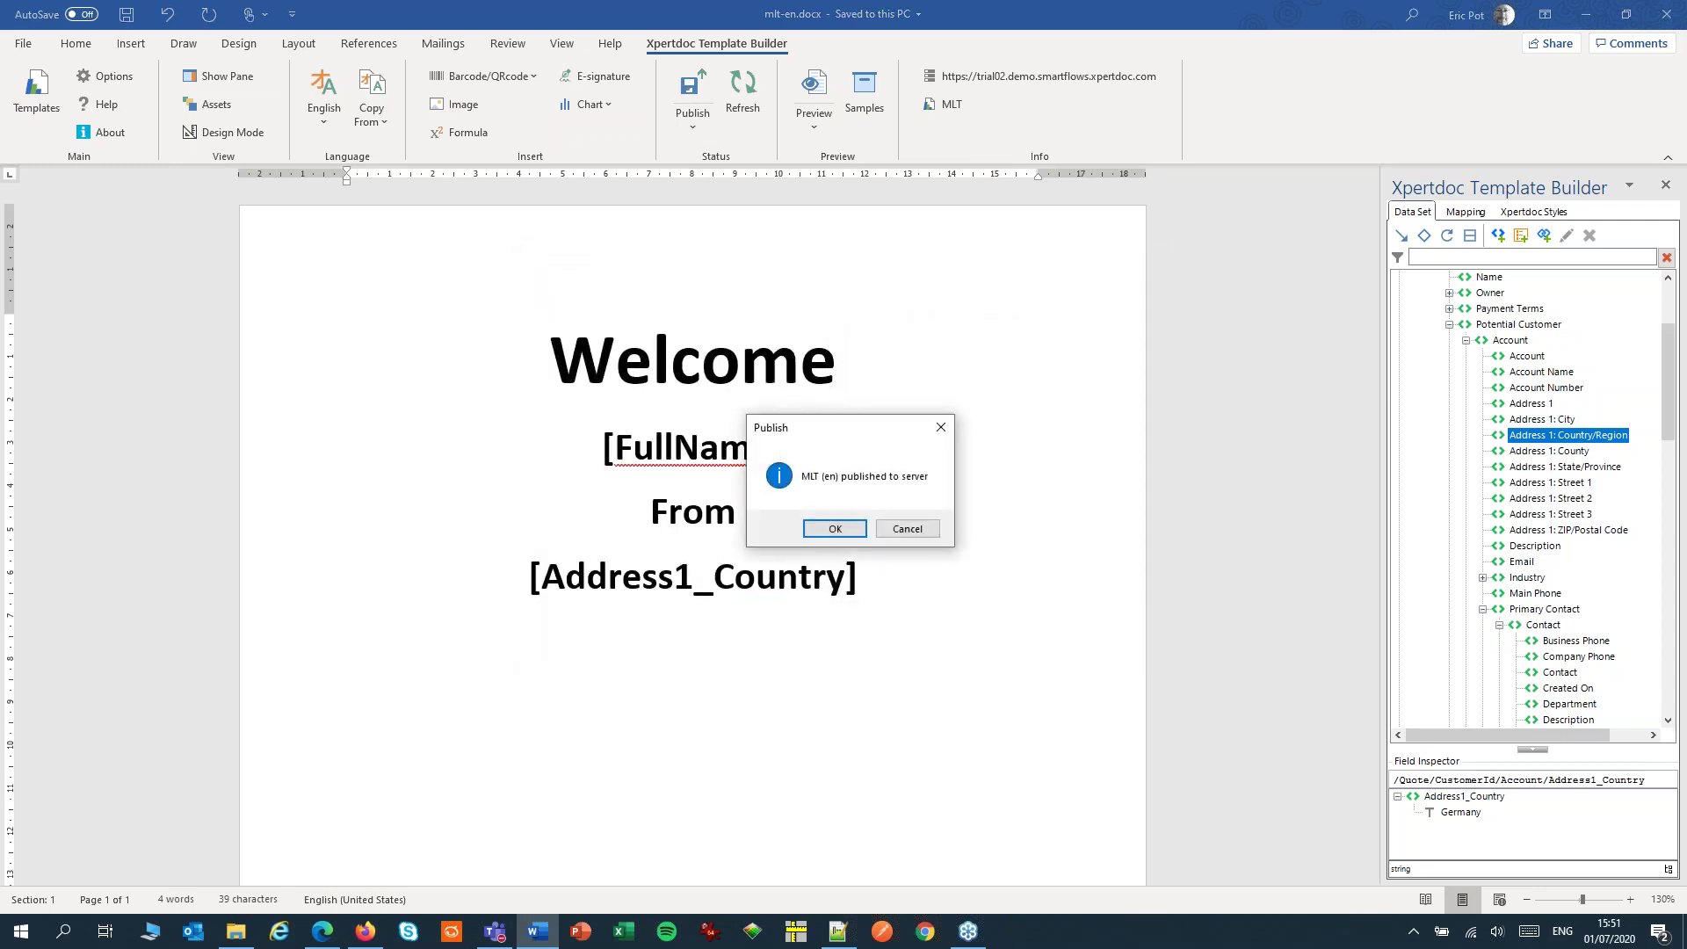
{"action": "left_click", "coordinate": [834, 528]}
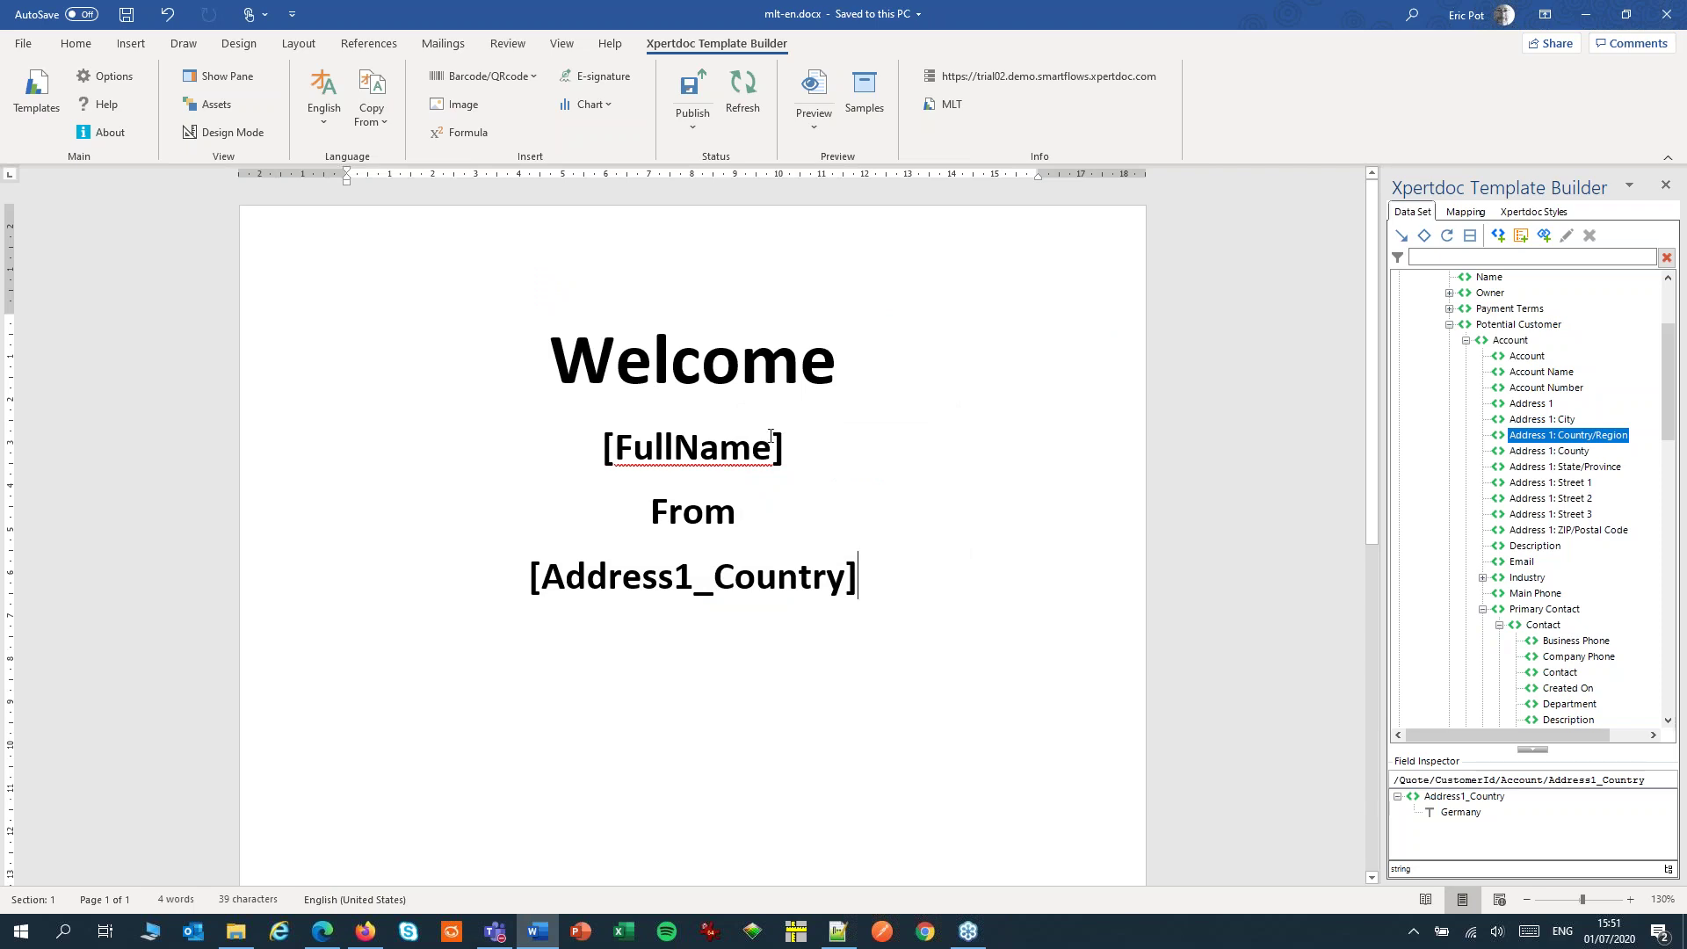
- Open the Dutch variant of the template, starting it from the contents of the English MLT template
{"action": "left_click", "coordinate": [318, 109]}
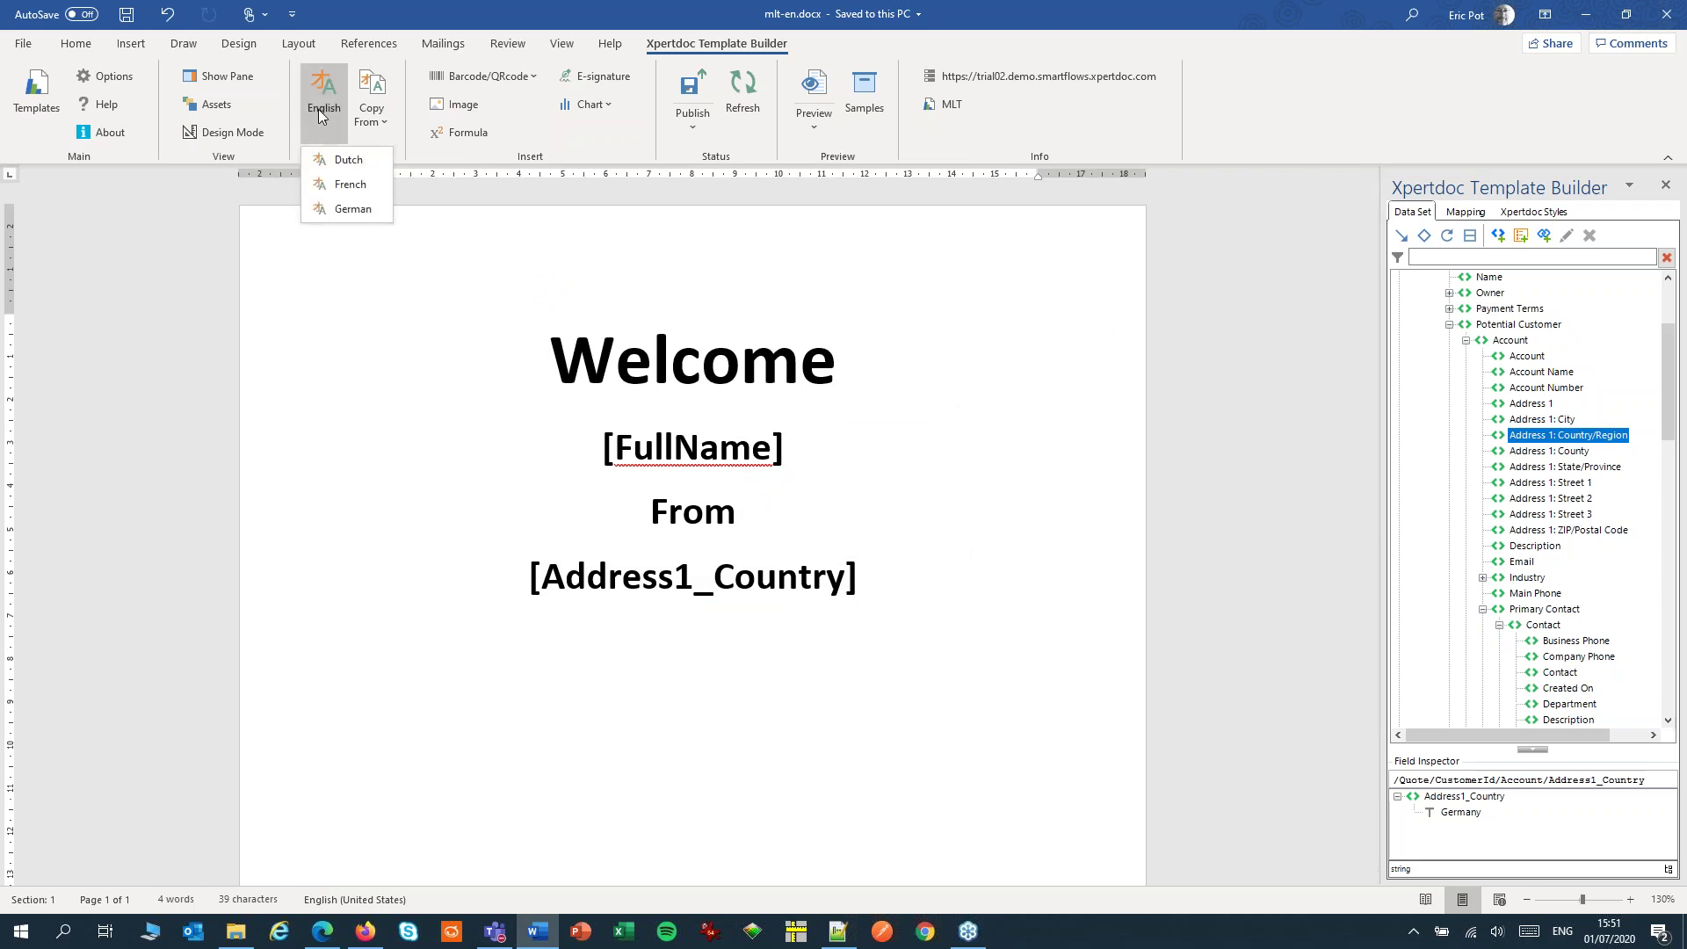
{"action": "left_click", "coordinate": [320, 158]}
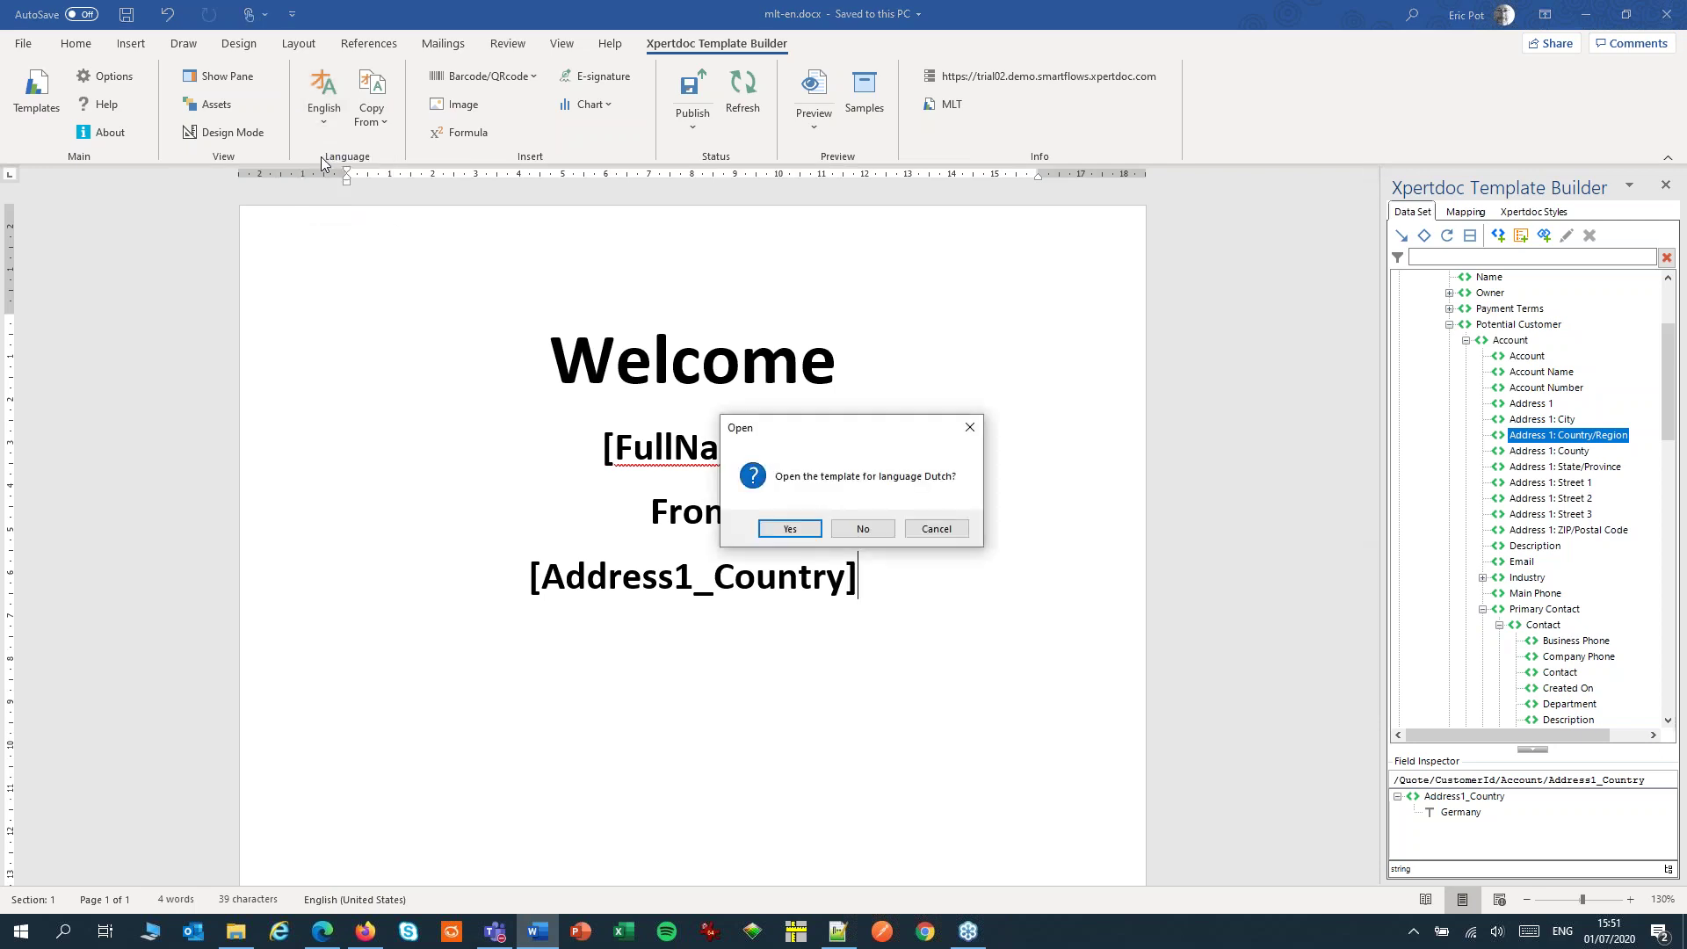
{"action": "left_click", "coordinate": [788, 532]}
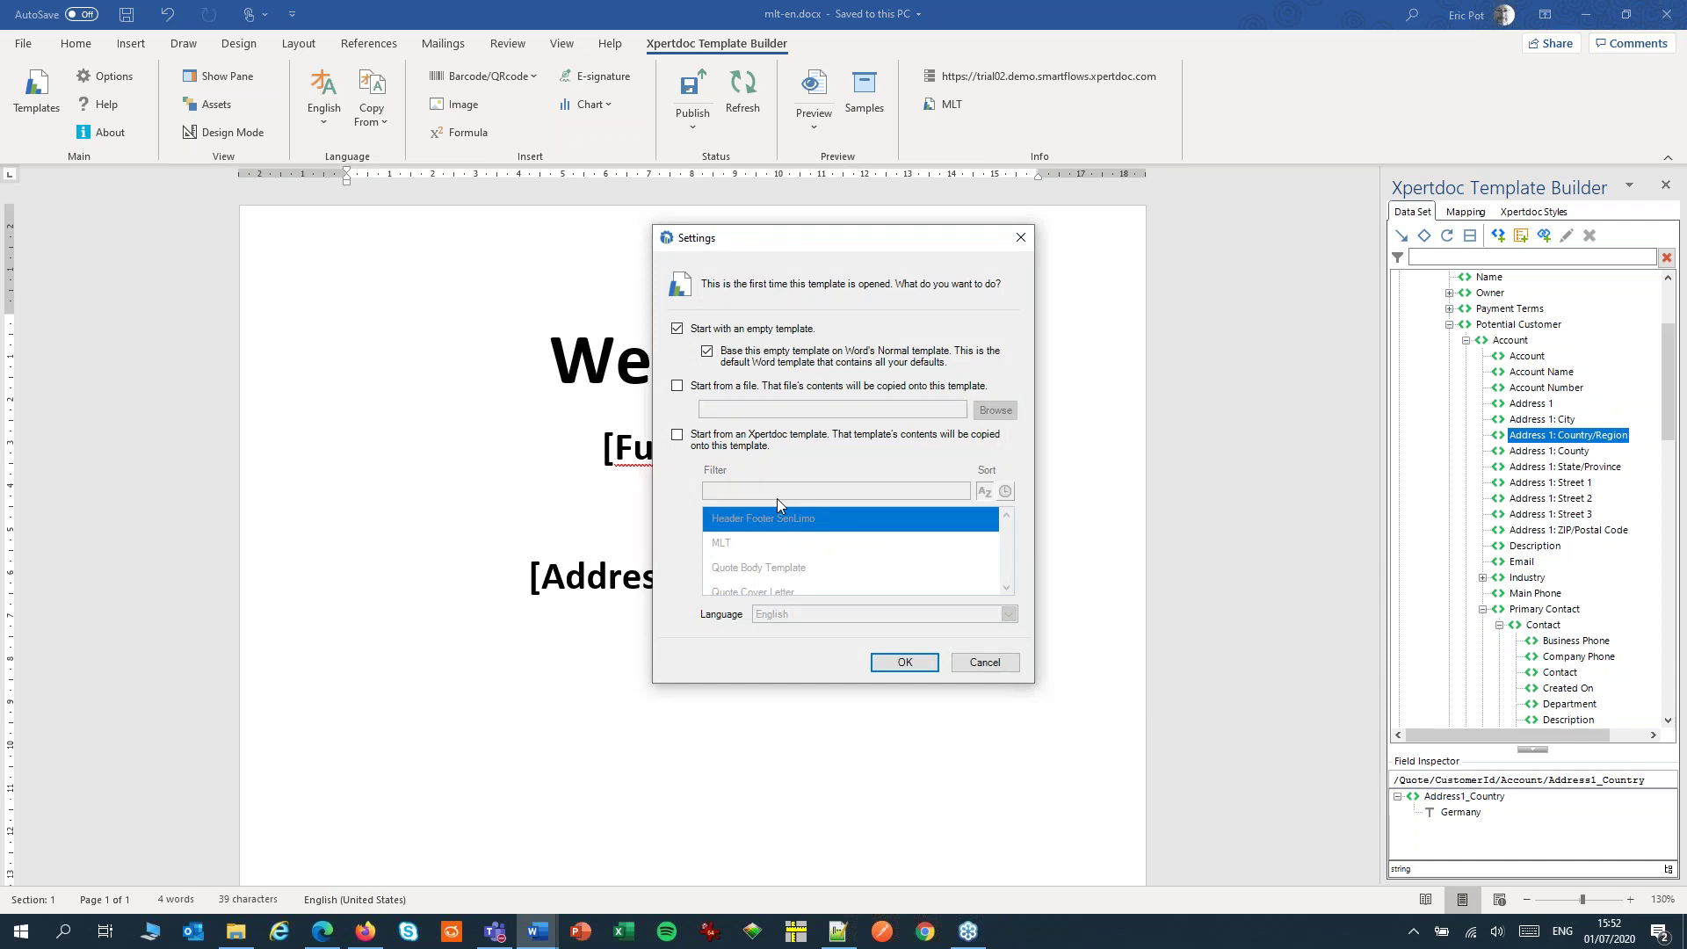
{"action": "left_click", "coordinate": [678, 436]}
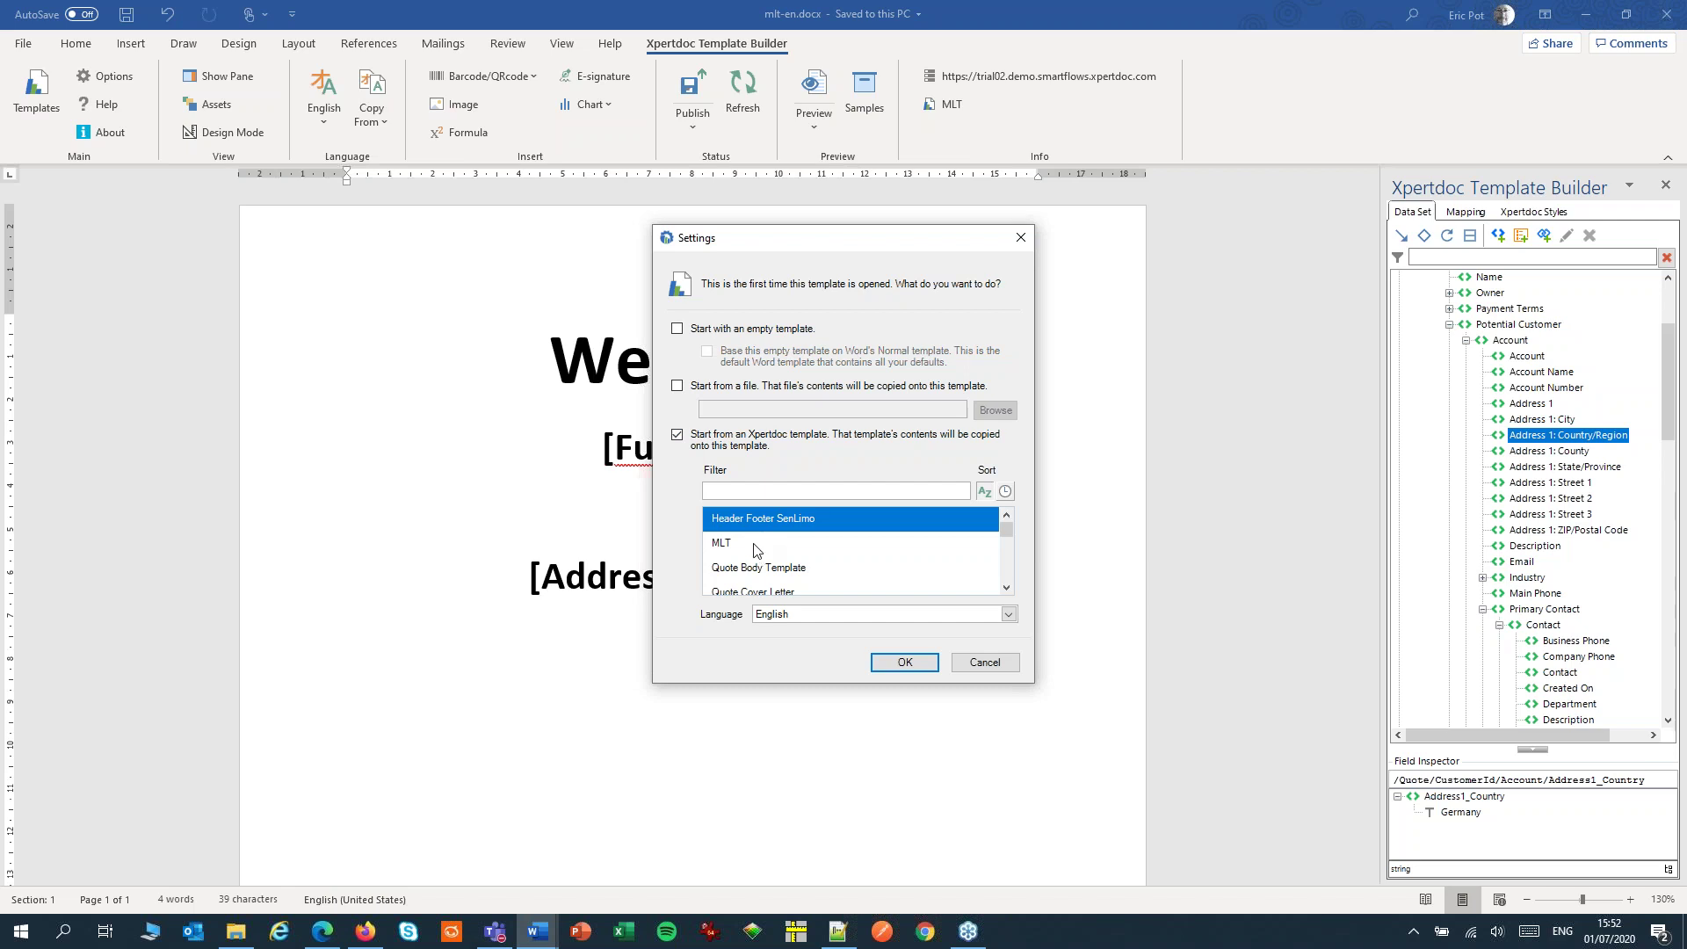
{"action": "left_click", "coordinate": [756, 544]}
{"action": "left_click", "coordinate": [784, 614]}
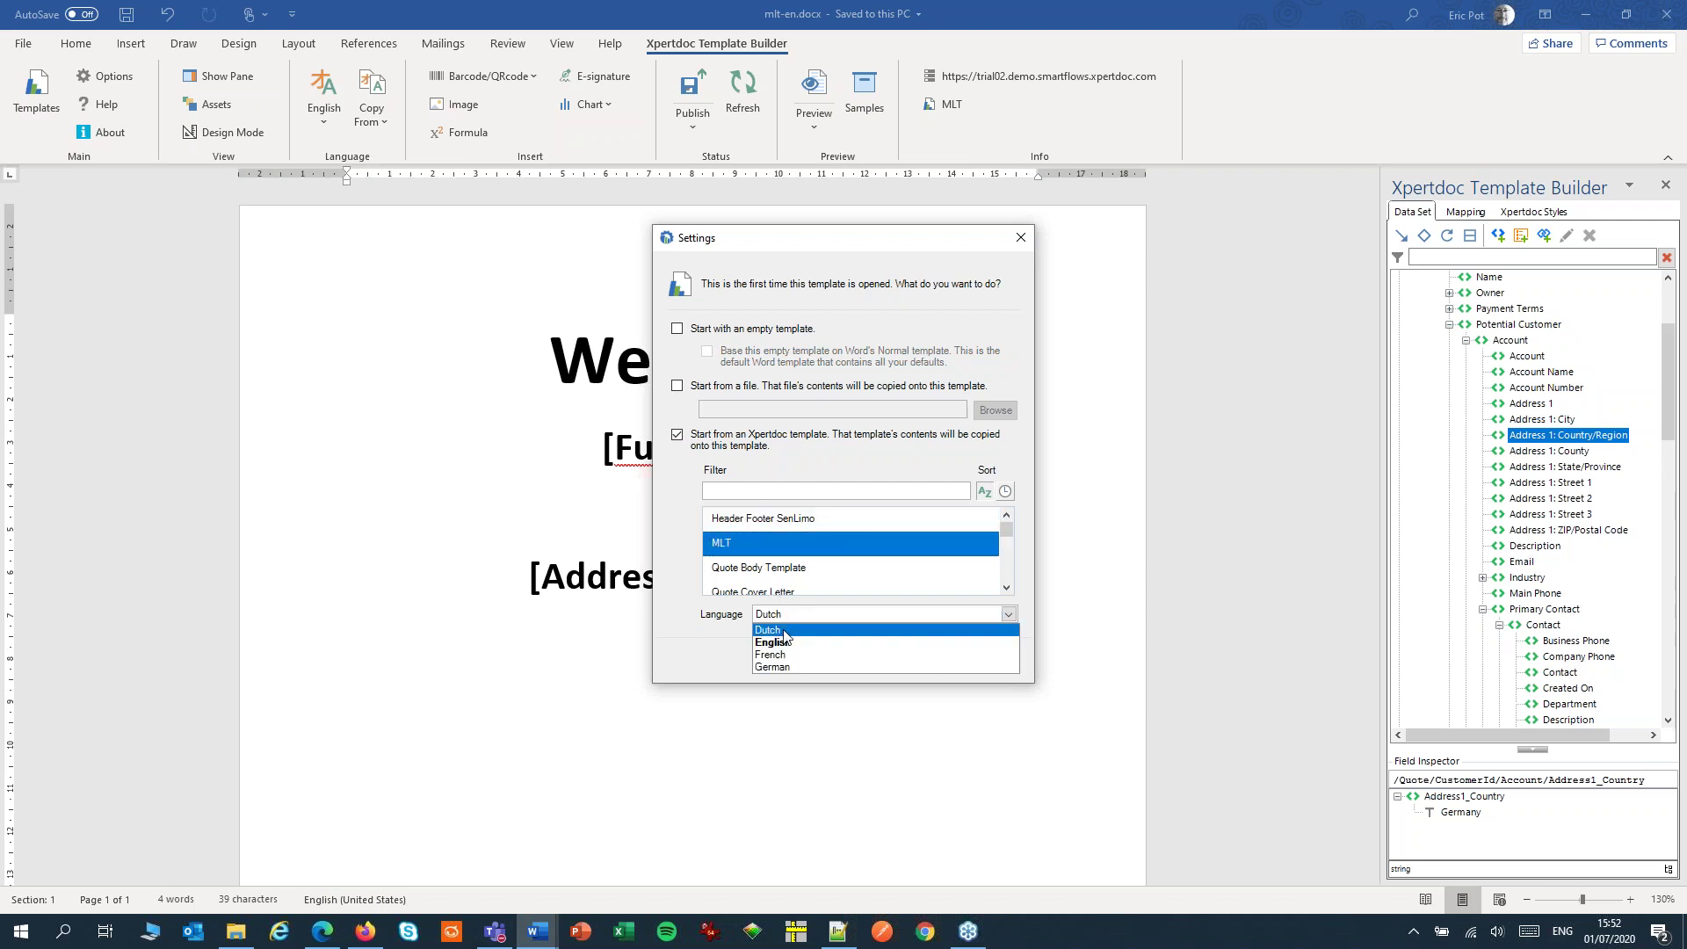
{"action": "left_click", "coordinate": [887, 645]}
{"action": "left_click", "coordinate": [904, 662]}
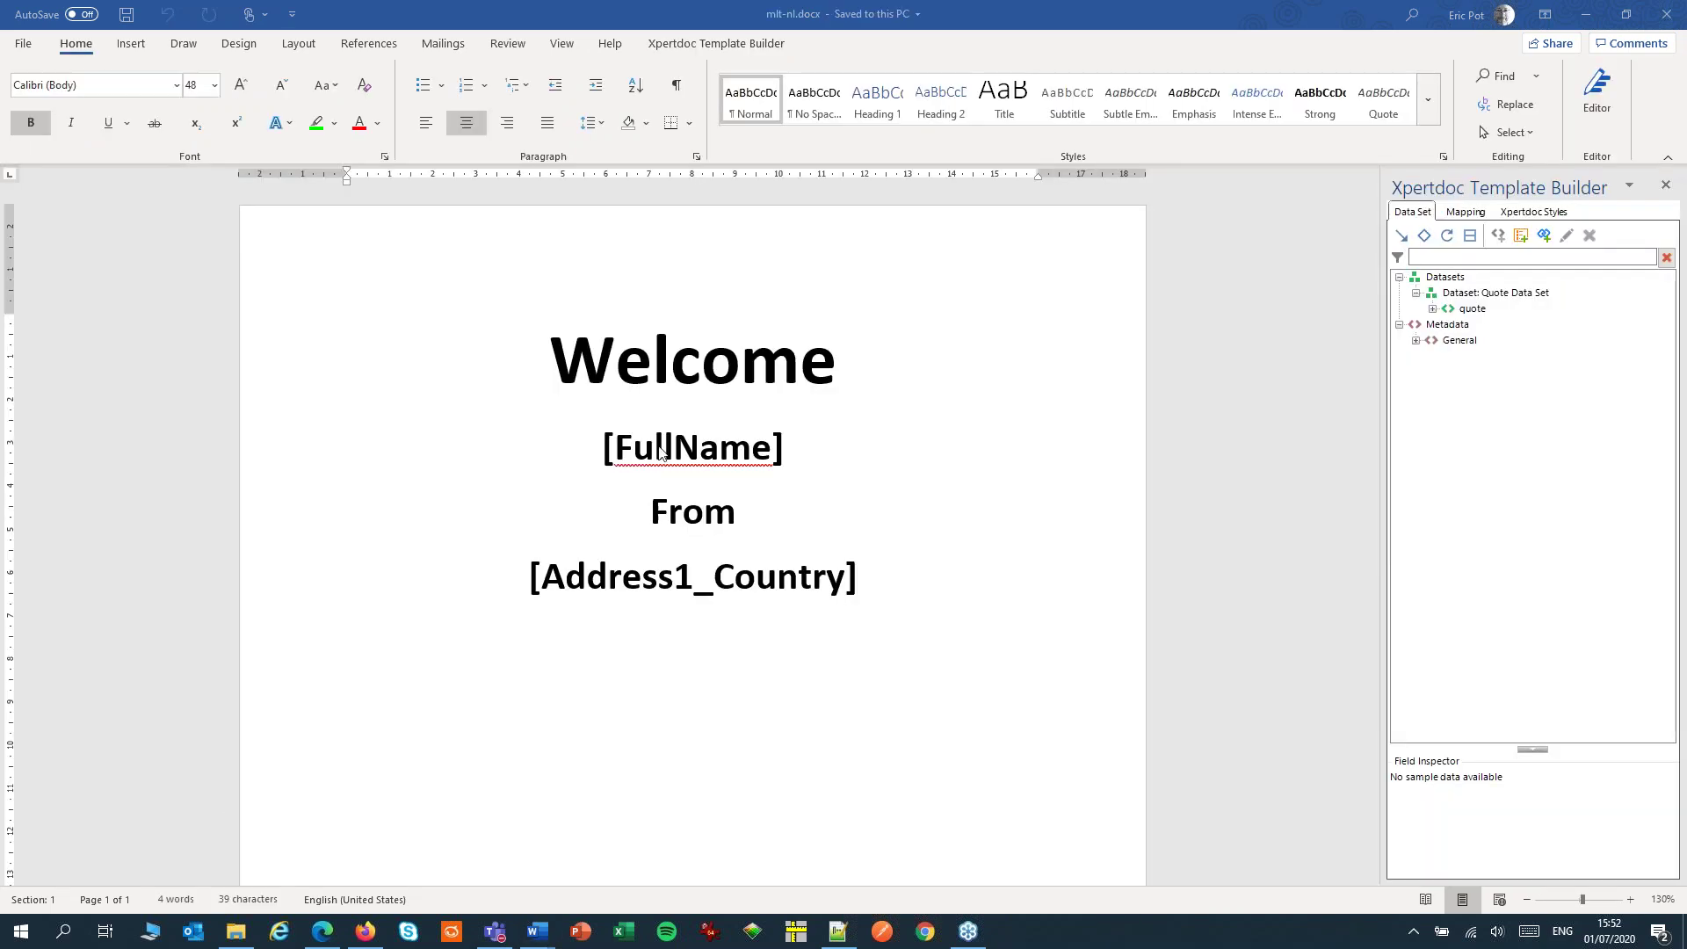
- Translate the Dutch template's text, changing the heading to "Welkom" and "From" to "uit"
{"action": "left_click", "coordinate": [673, 360]}
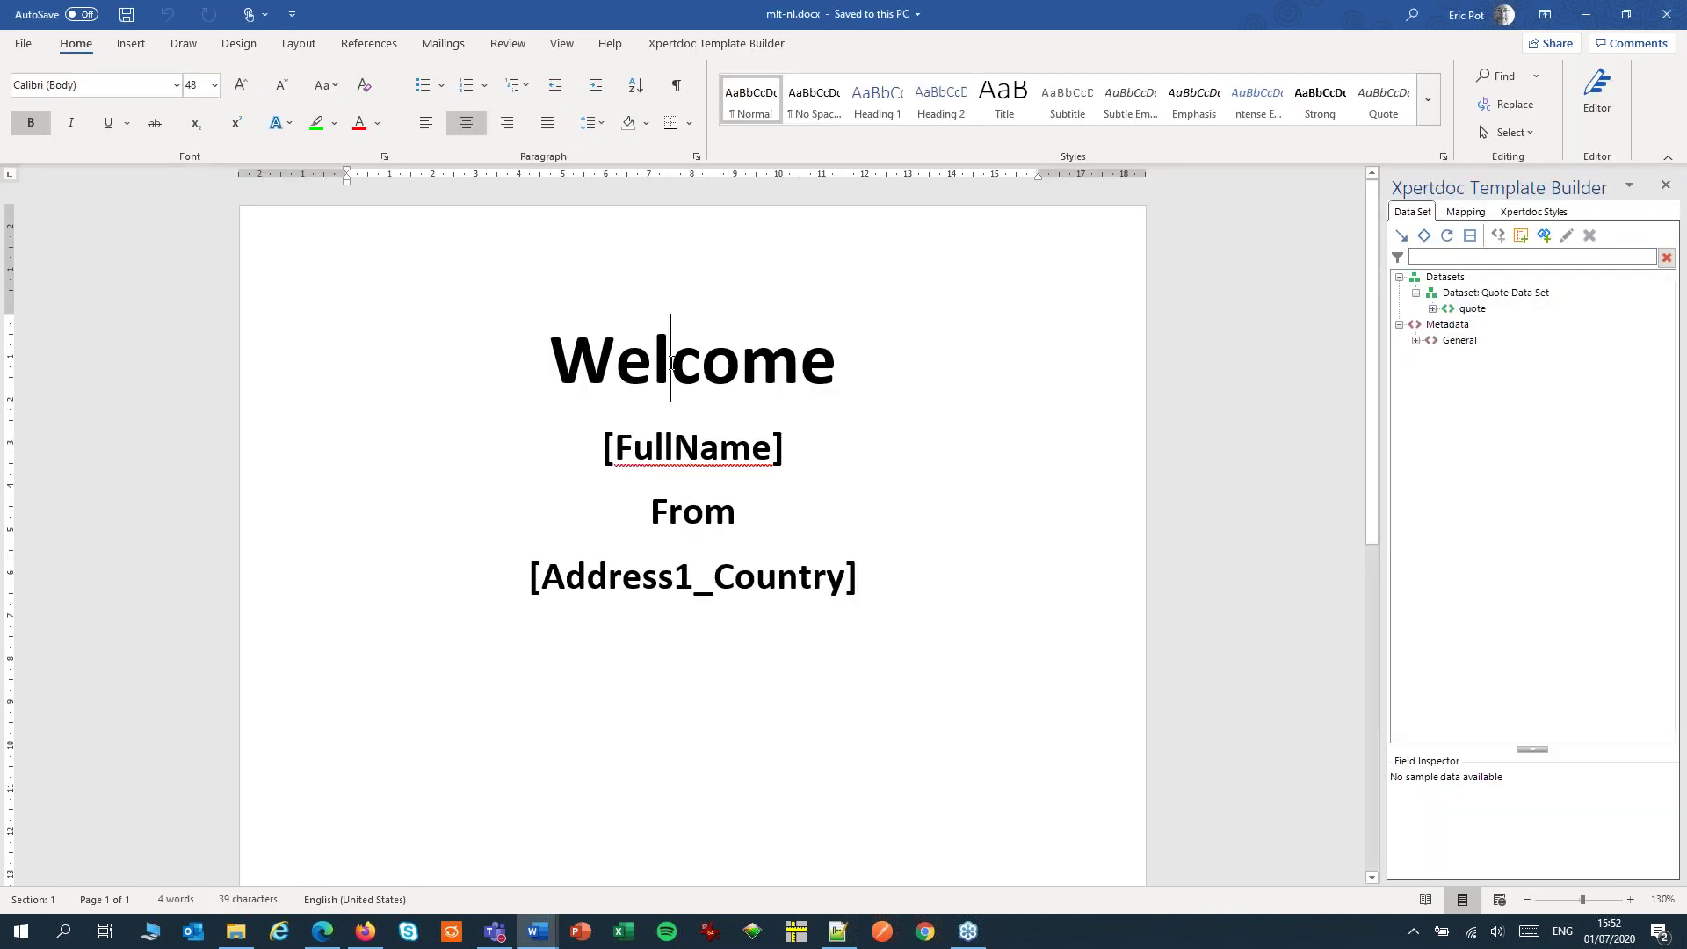
{"action": "type", "text": "kom"}
{"action": "key", "text": "Delete"}
{"action": "key", "text": "Delete"}
{"action": "key", "text": "Delete"}
{"action": "key", "text": "Delete"}
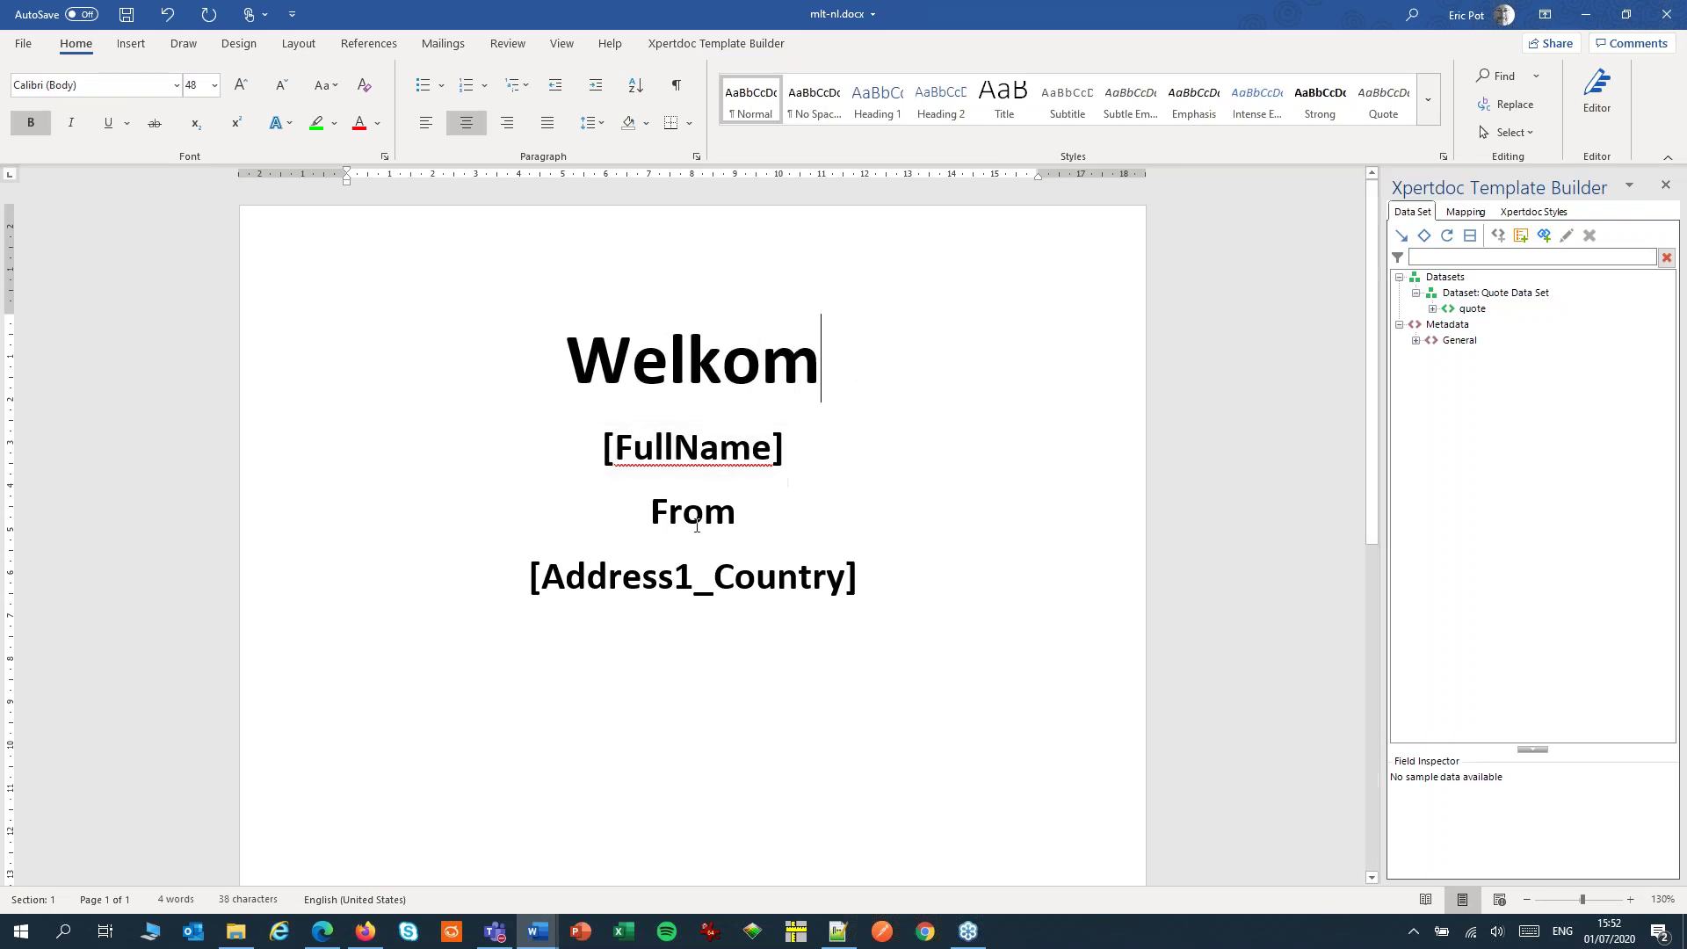
{"action": "double_click", "coordinate": [697, 525]}
{"action": "type", "text": "uit"}
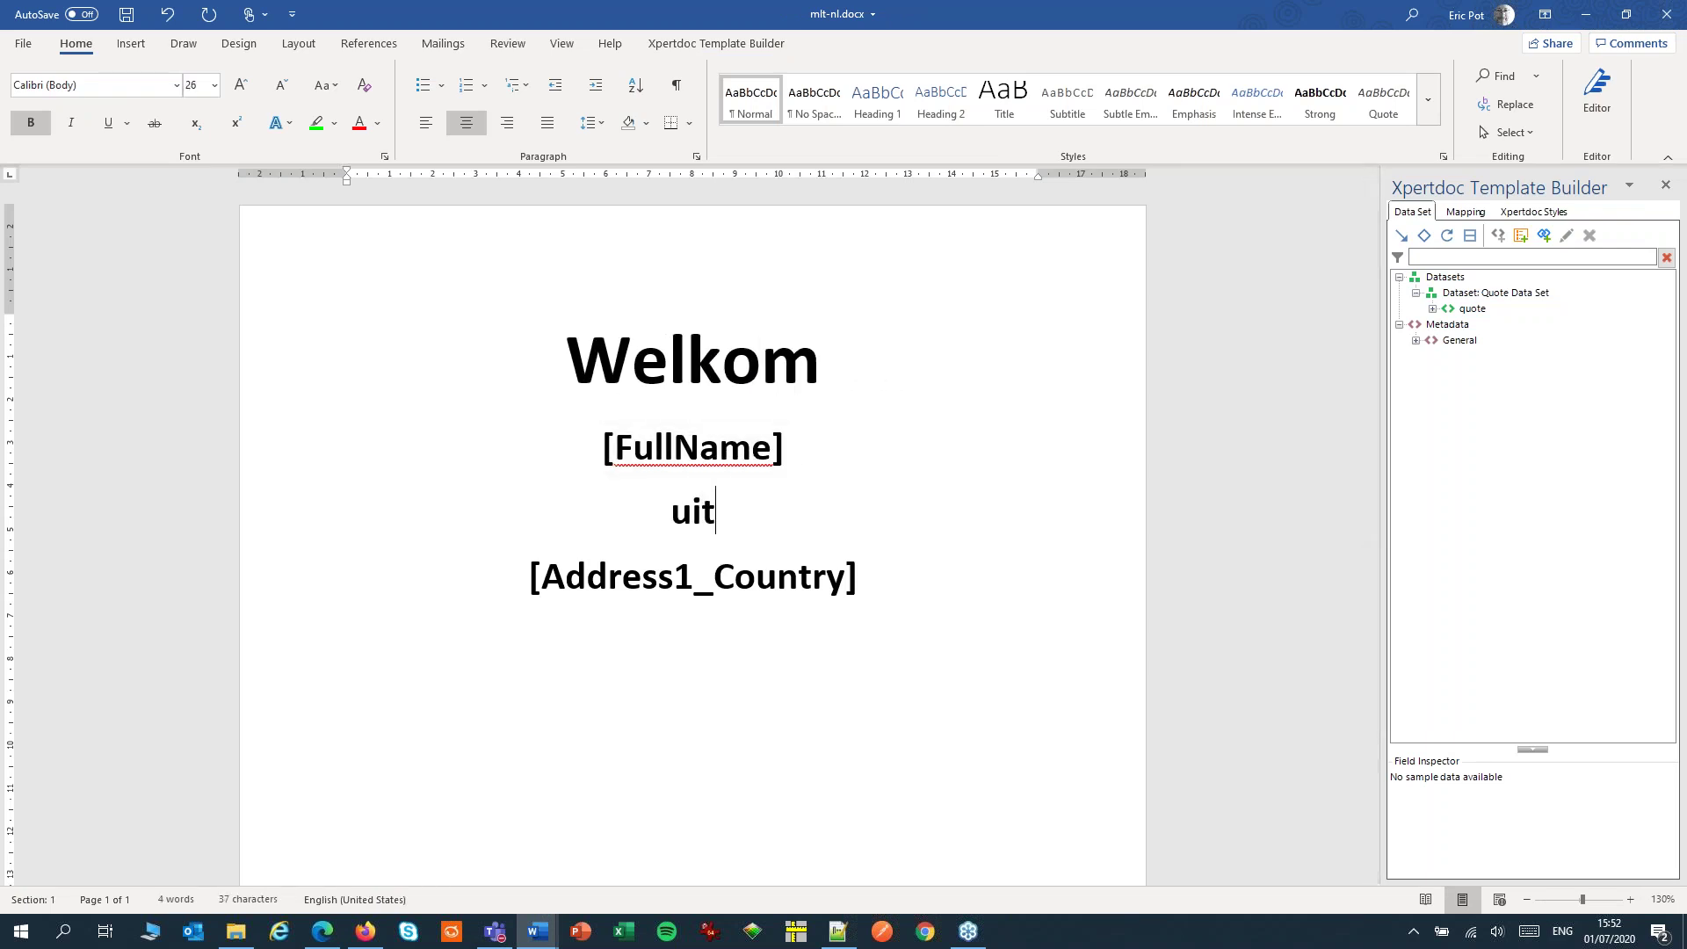
- Publish the Dutch variant of the MLT template with the comment "Eerste"
{"action": "left_click", "coordinate": [703, 46]}
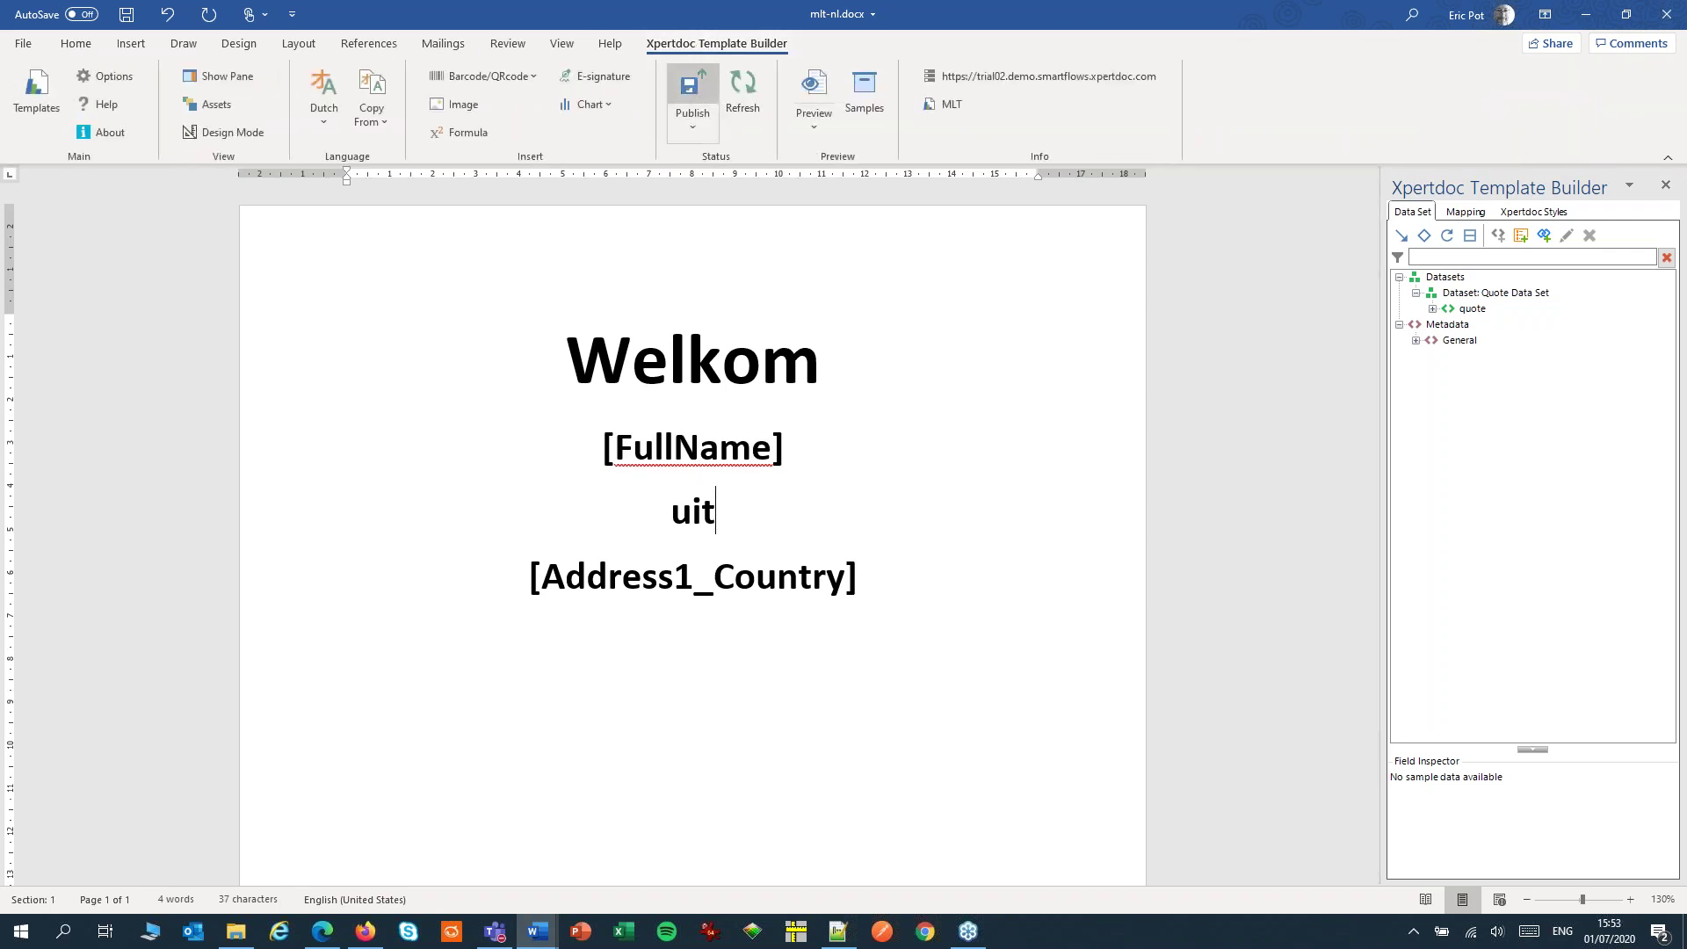
{"action": "left_click", "coordinate": [691, 92]}
{"action": "left_click", "coordinate": [639, 528]}
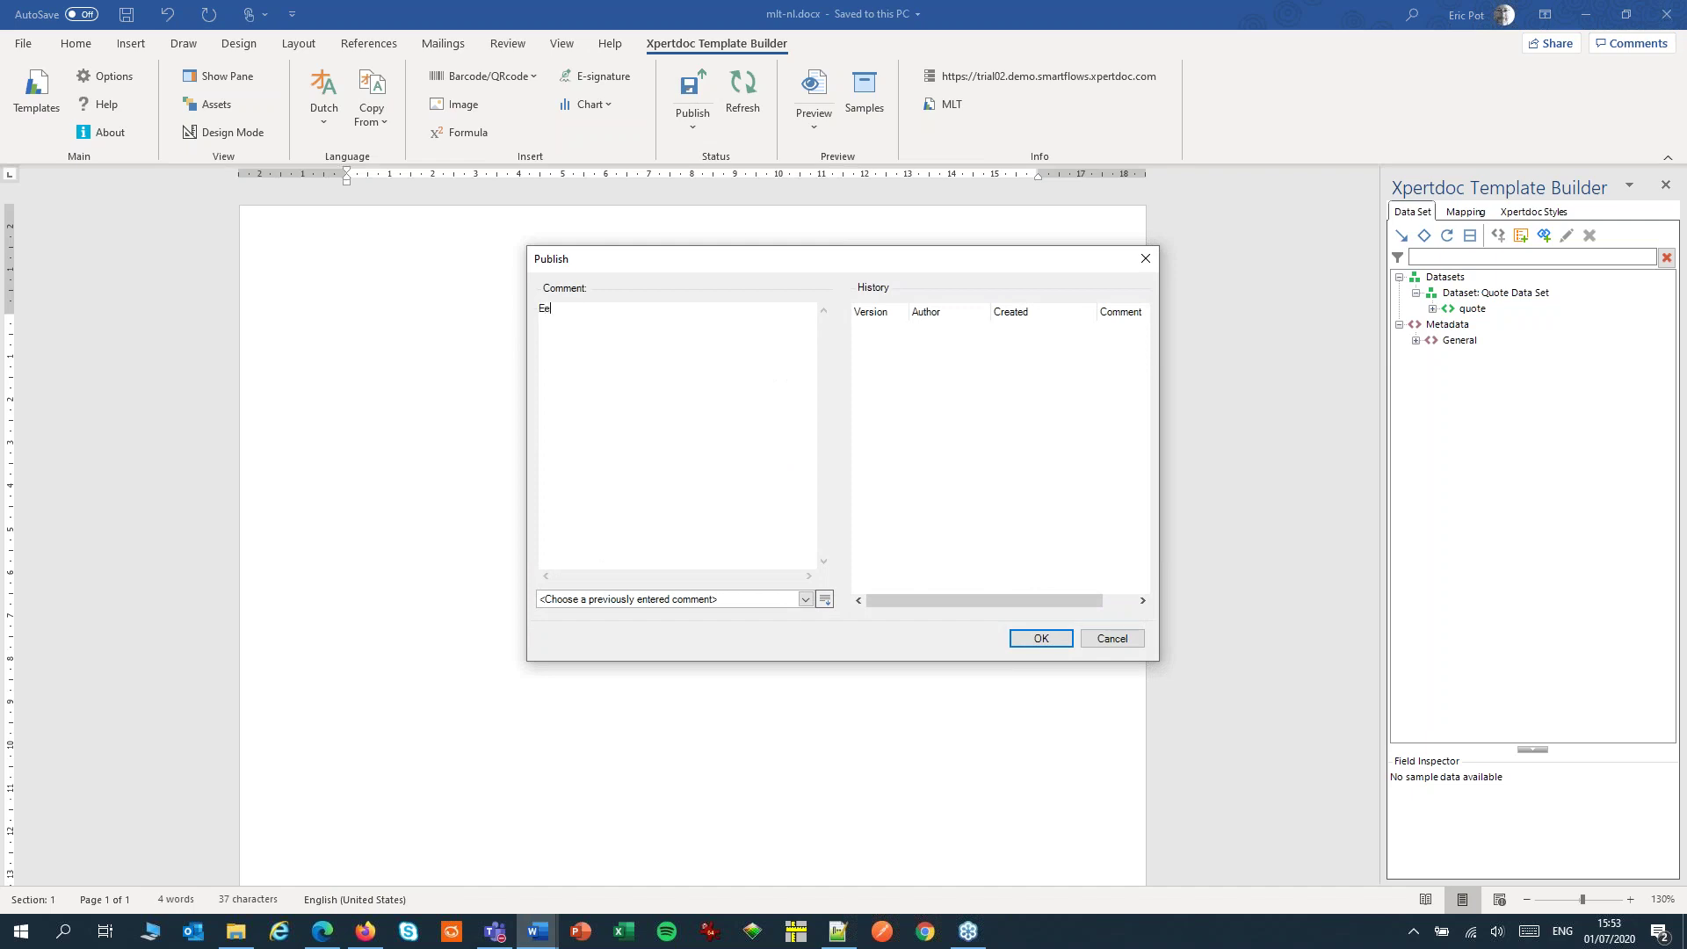
{"action": "type", "text": "Eerste"}
{"action": "left_click", "coordinate": [1024, 638]}
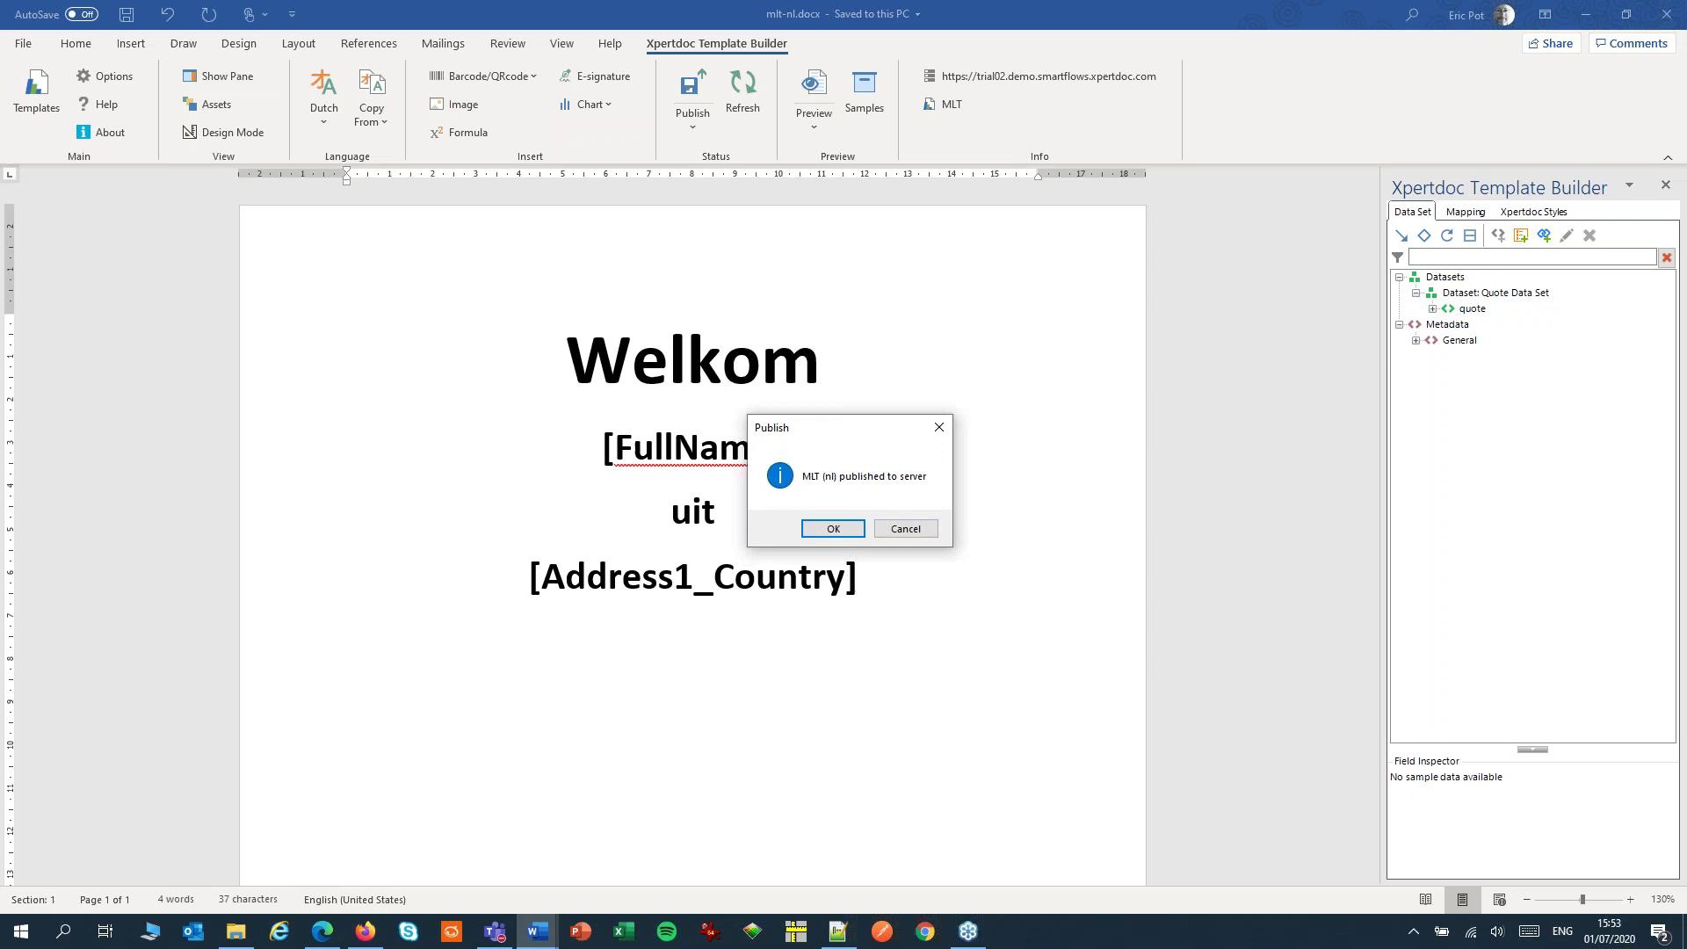
{"action": "left_click", "coordinate": [830, 529]}
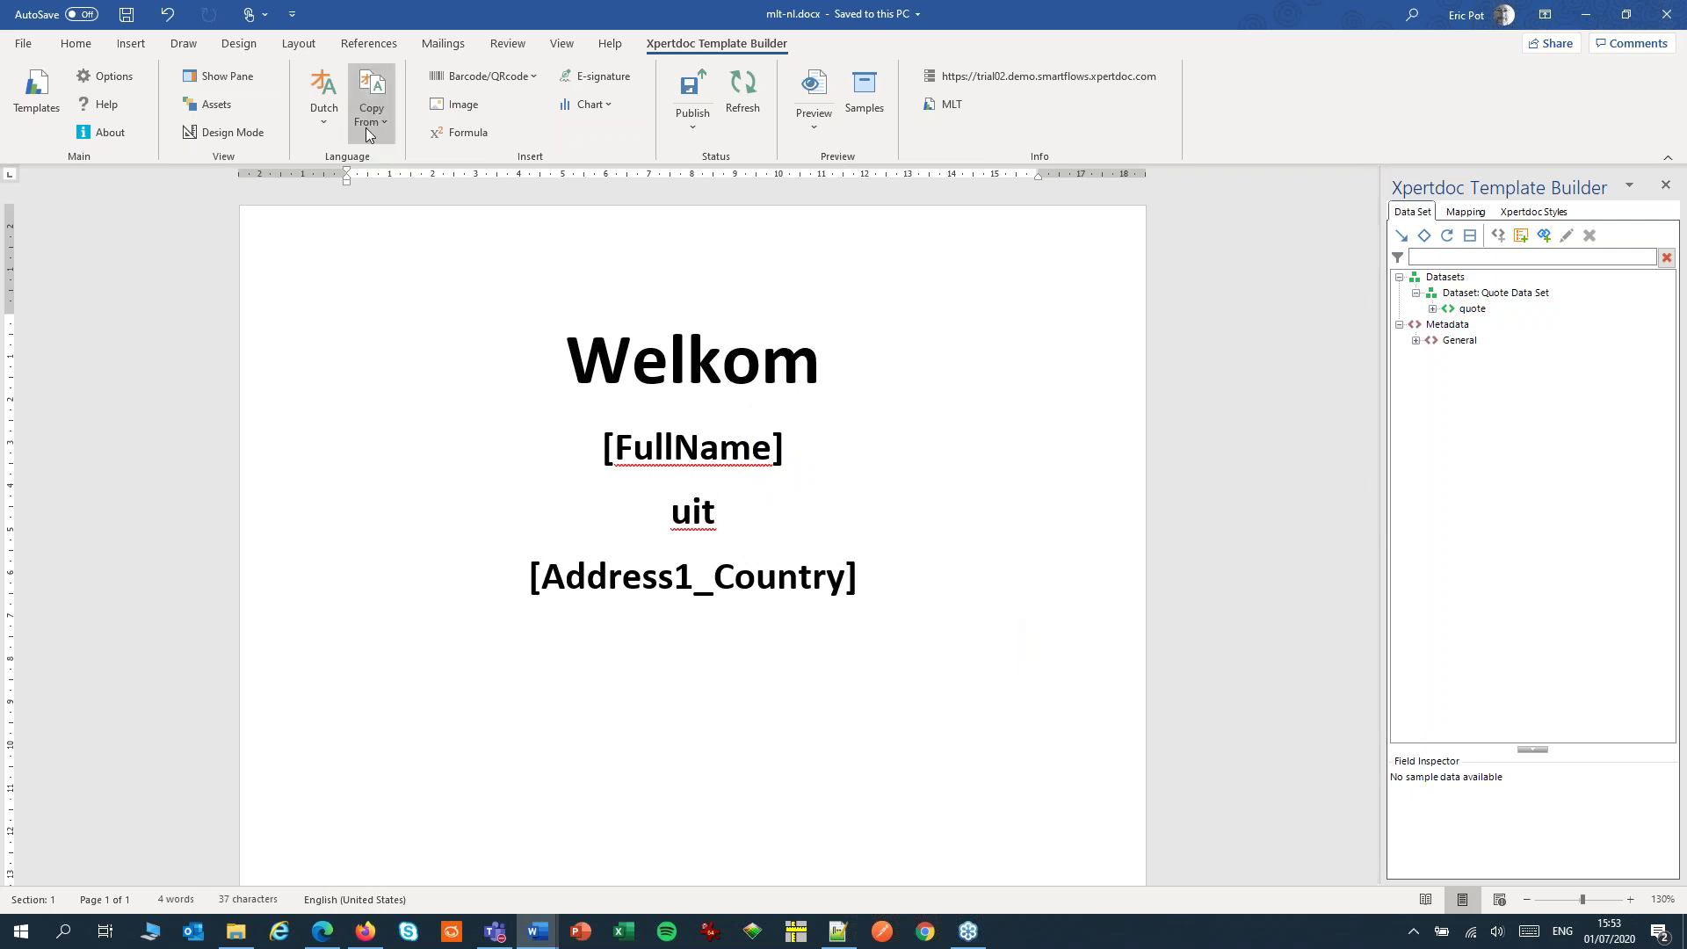
- Open the French variant as an empty template based on Word's Normal template and enter the text "French version"
{"action": "left_click", "coordinate": [326, 121]}
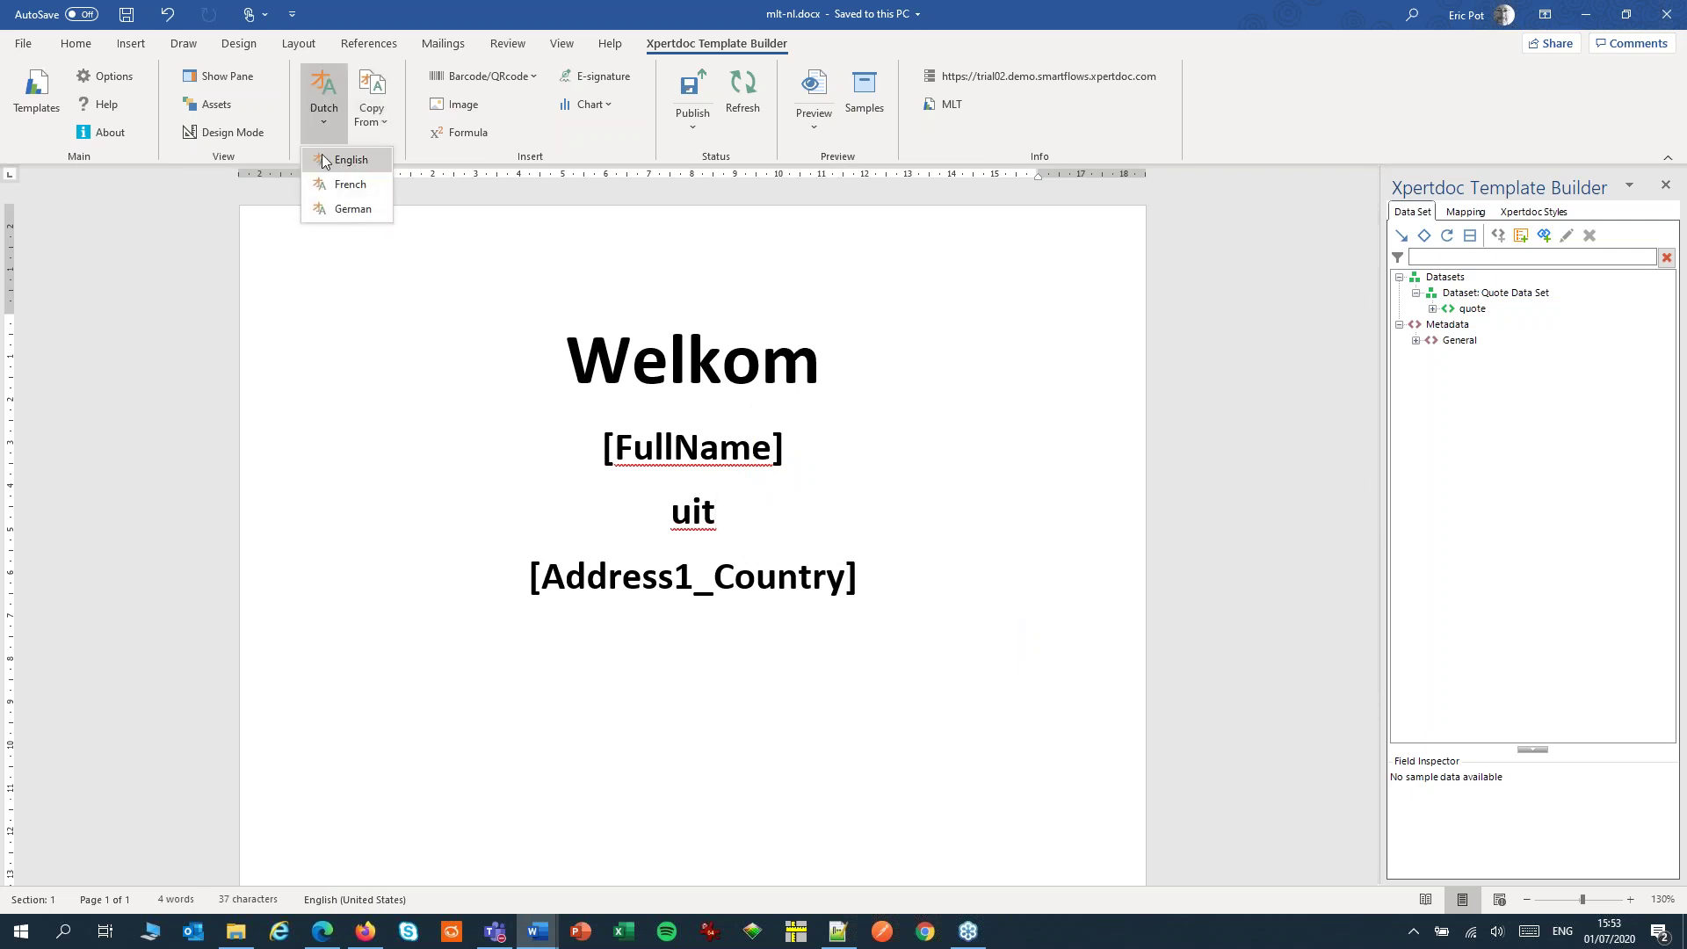
{"action": "left_click", "coordinate": [327, 186]}
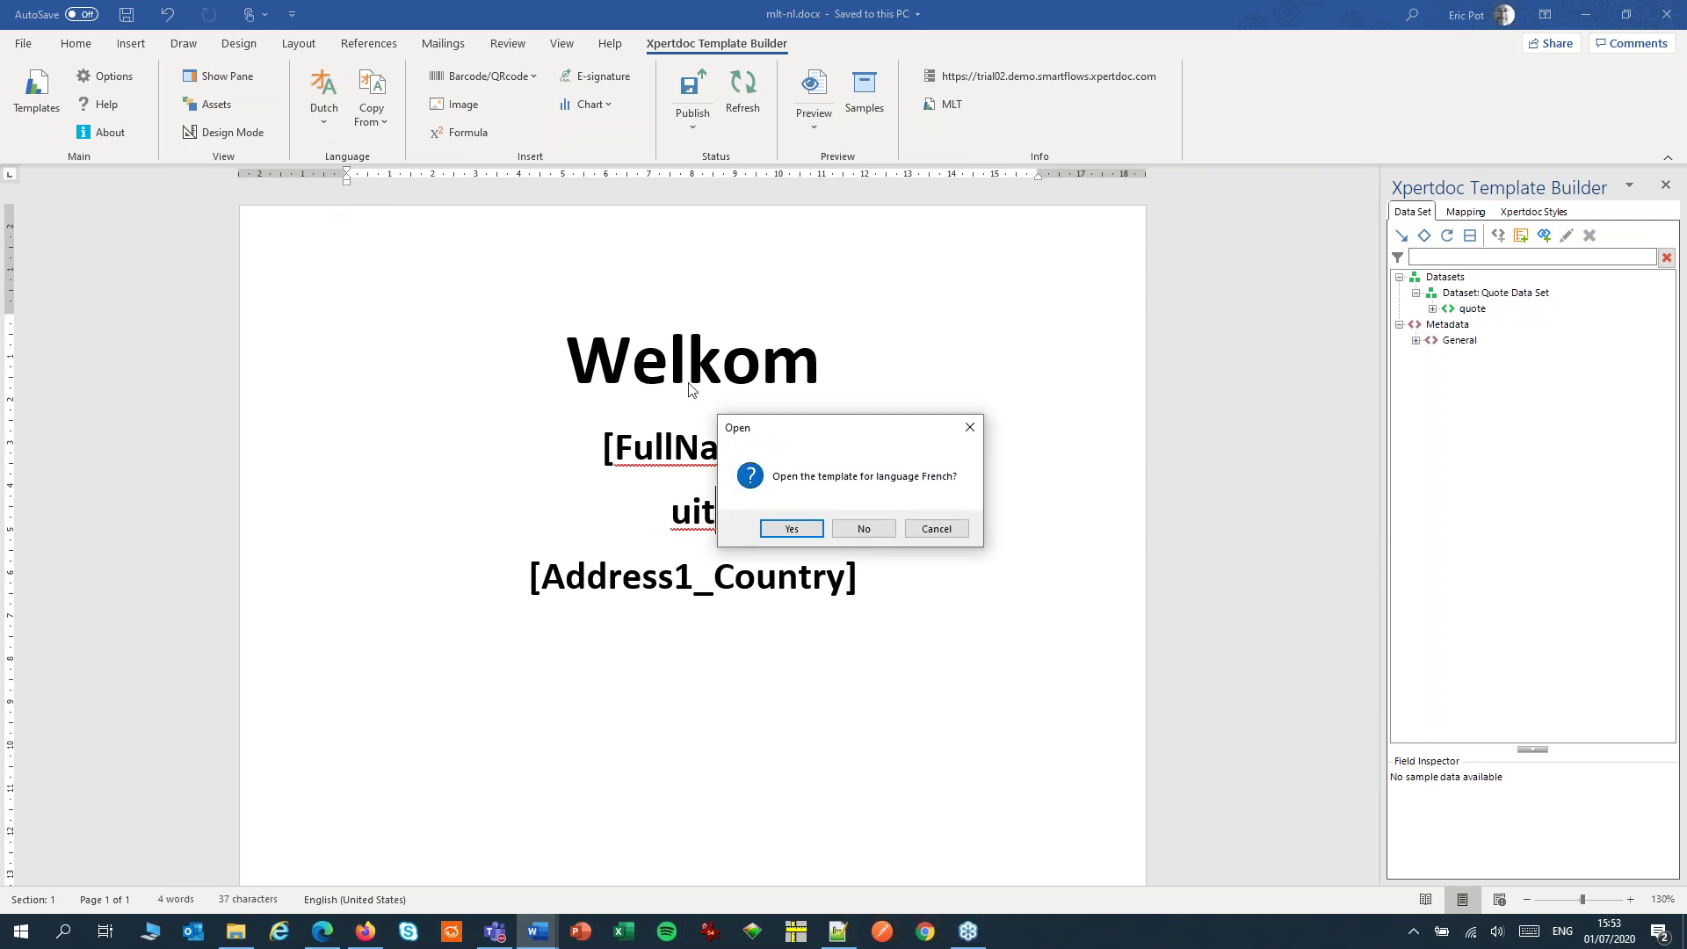
{"action": "left_click", "coordinate": [776, 533]}
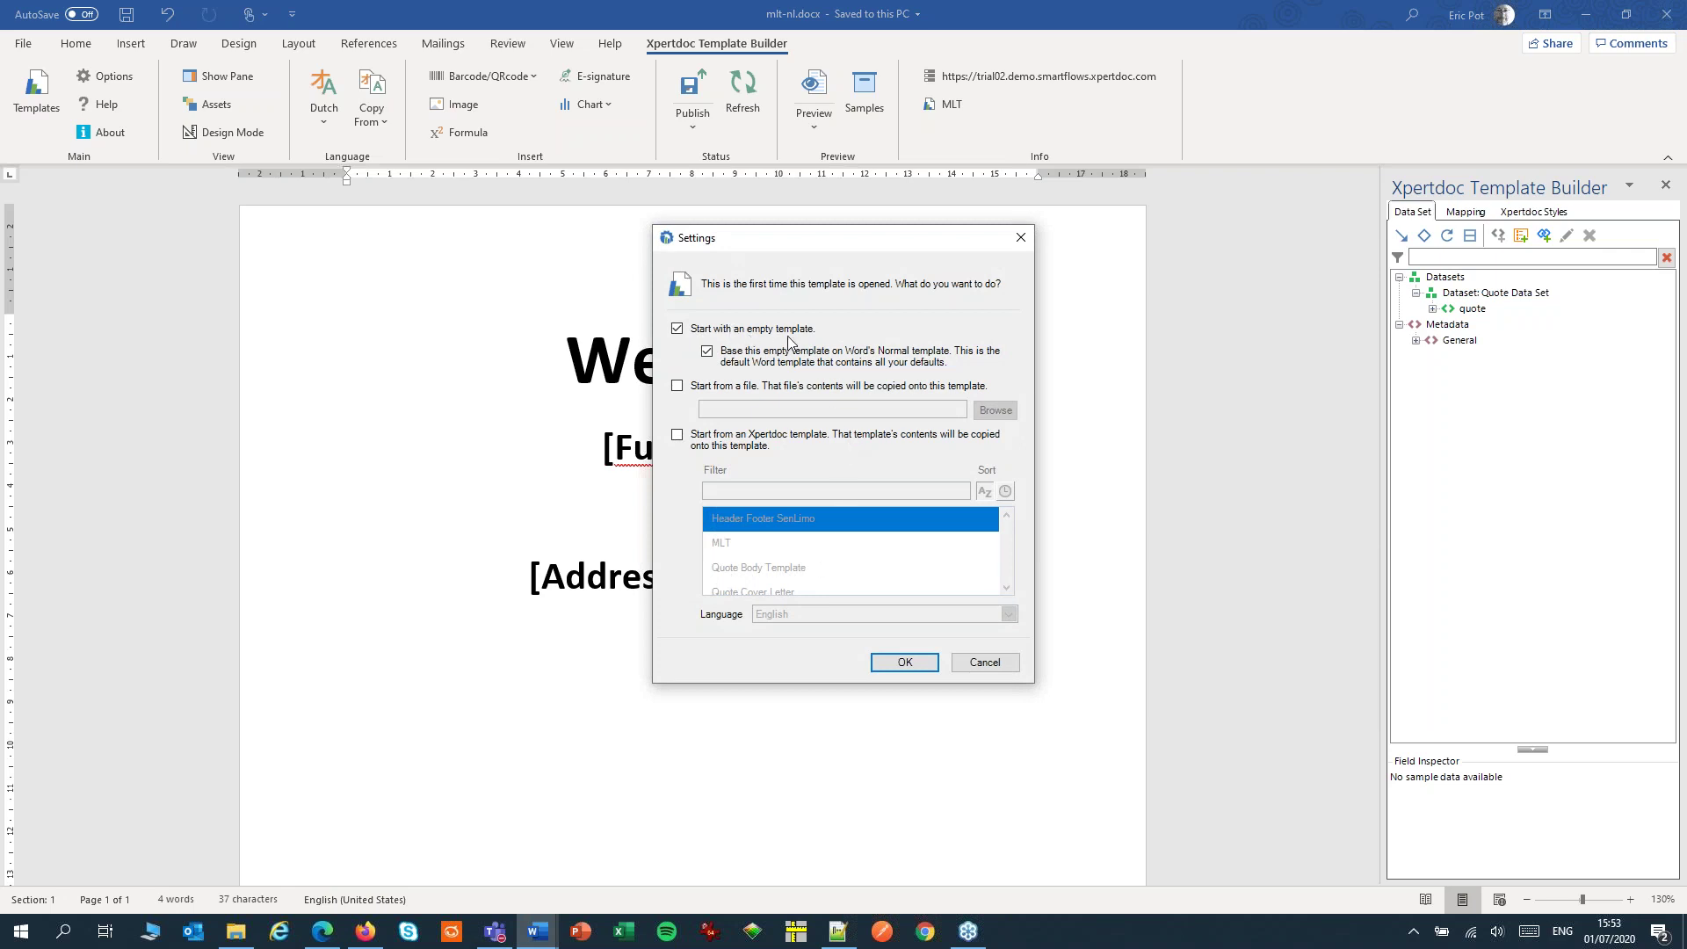
{"action": "left_click", "coordinate": [900, 665]}
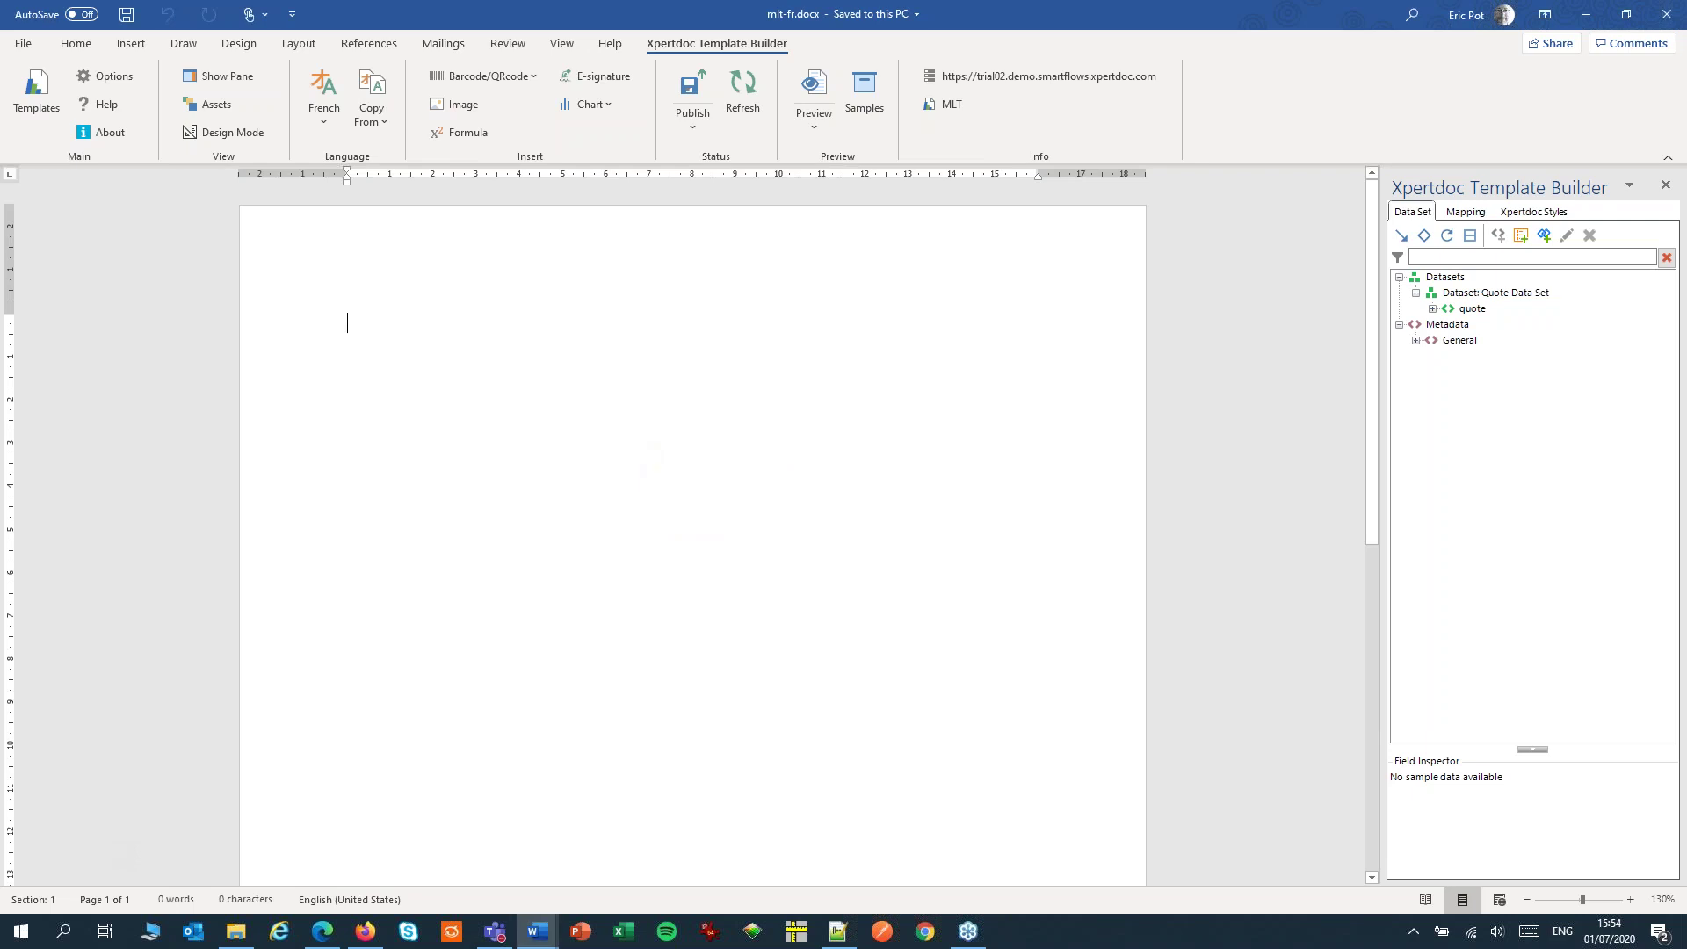
{"action": "type", "text": "Fre"}
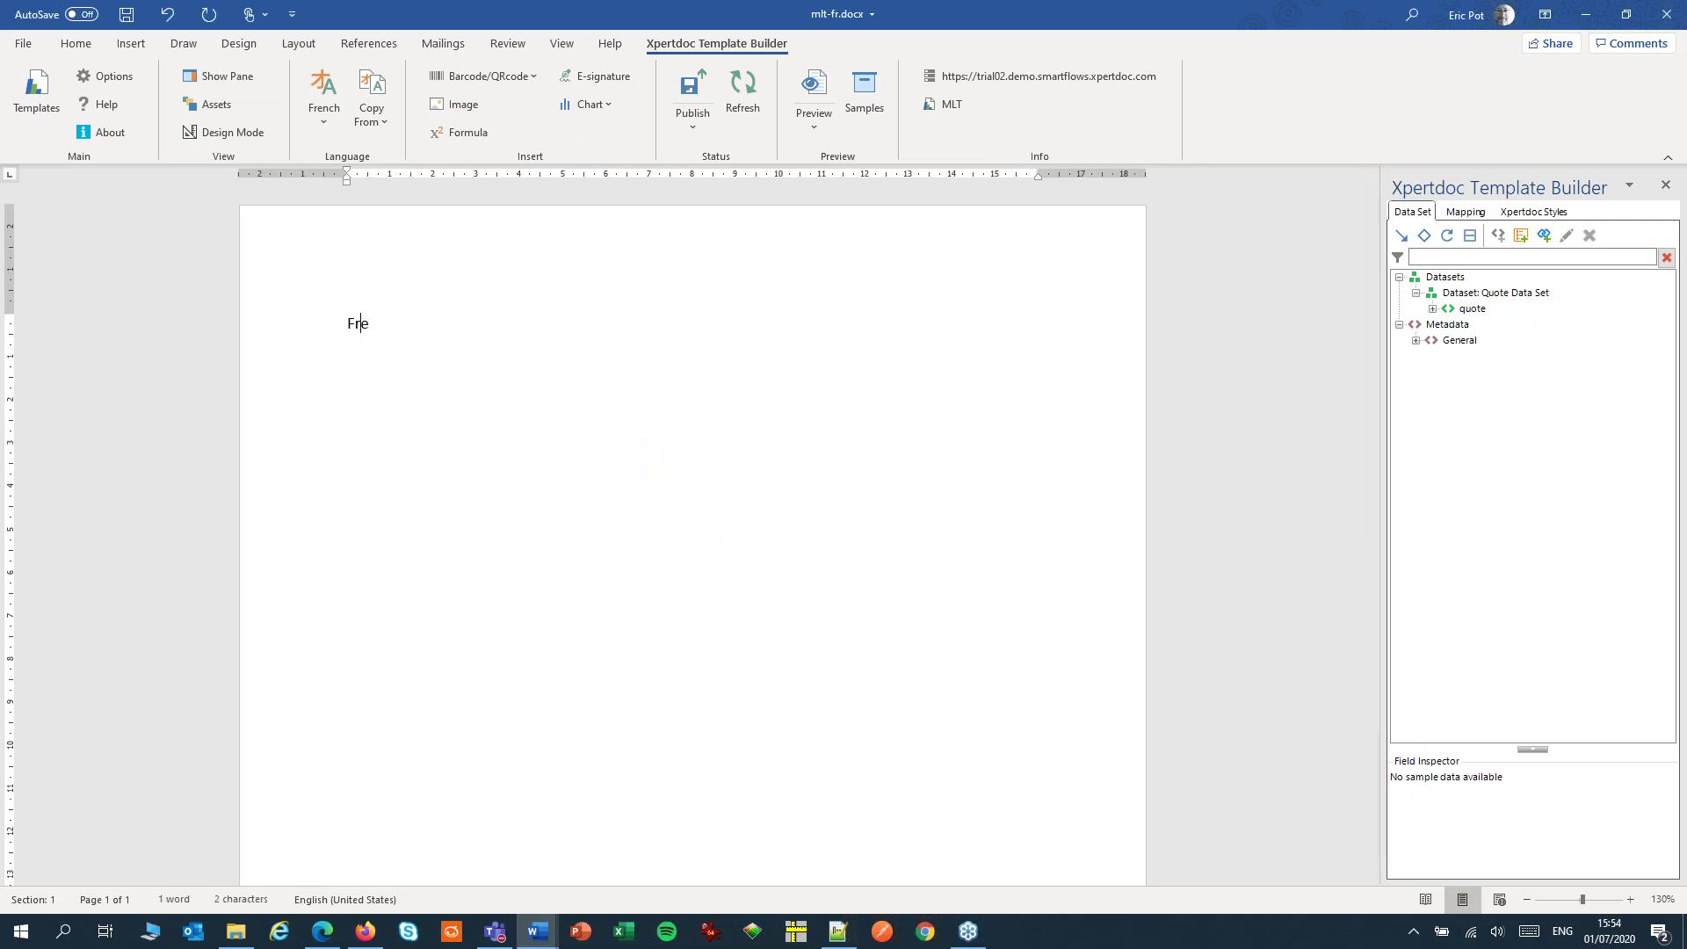
{"action": "type", "text": "nch version"}
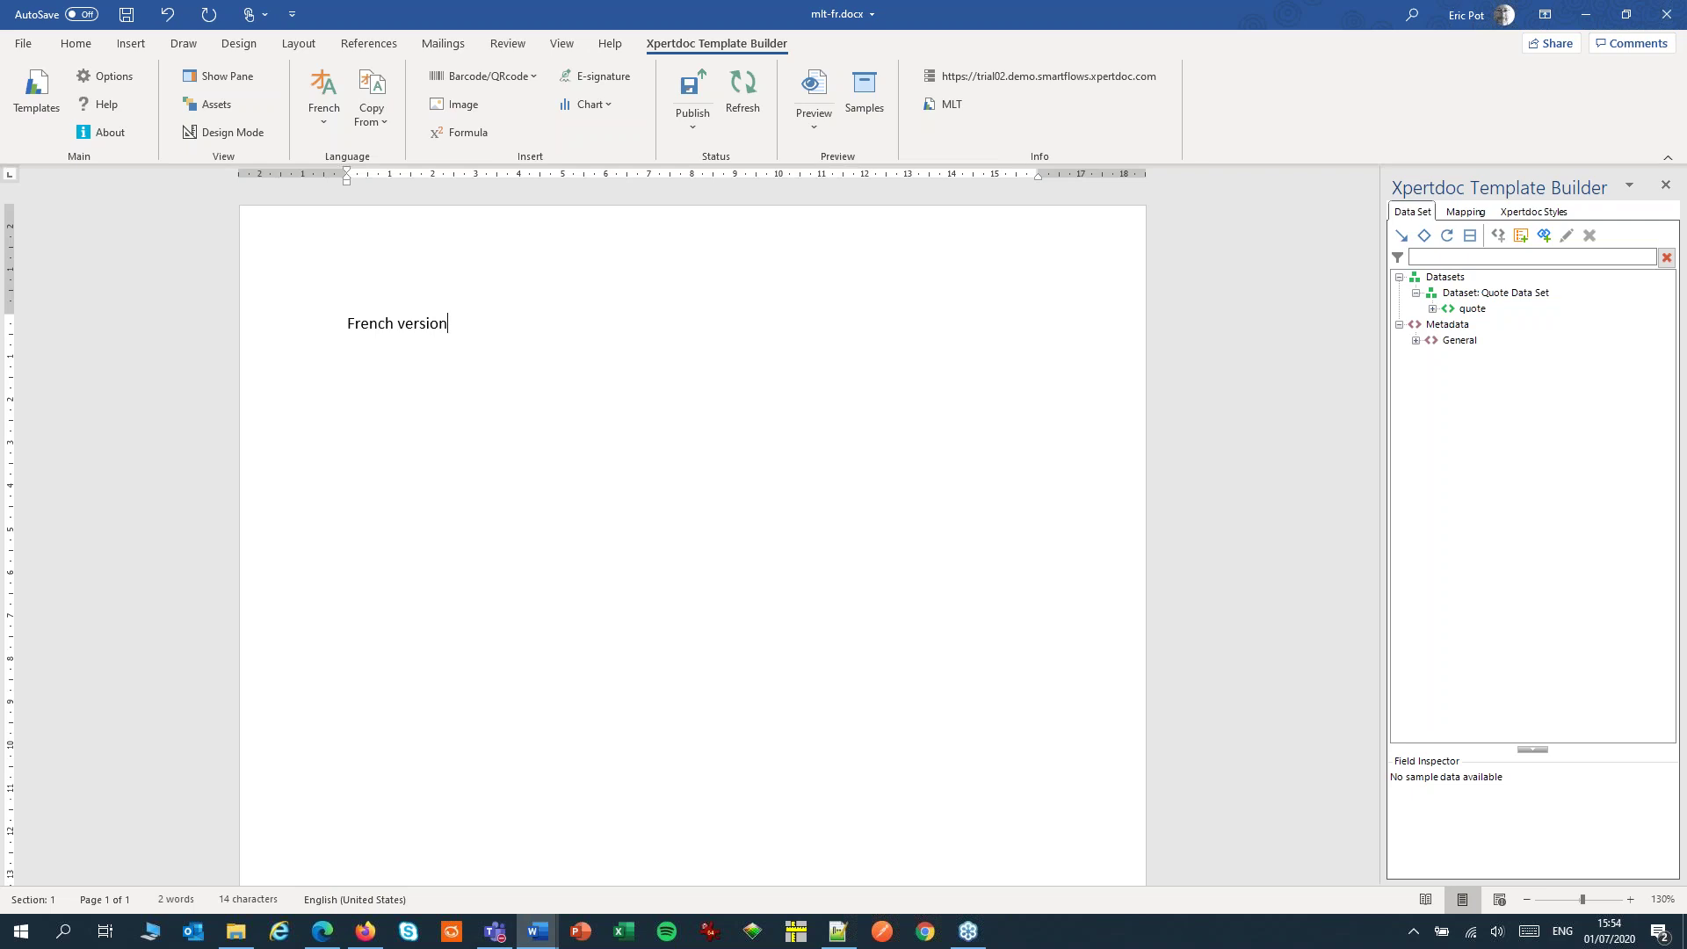
- Replace the French template's contents with a copy of the English language variant
{"action": "left_click", "coordinate": [368, 127]}
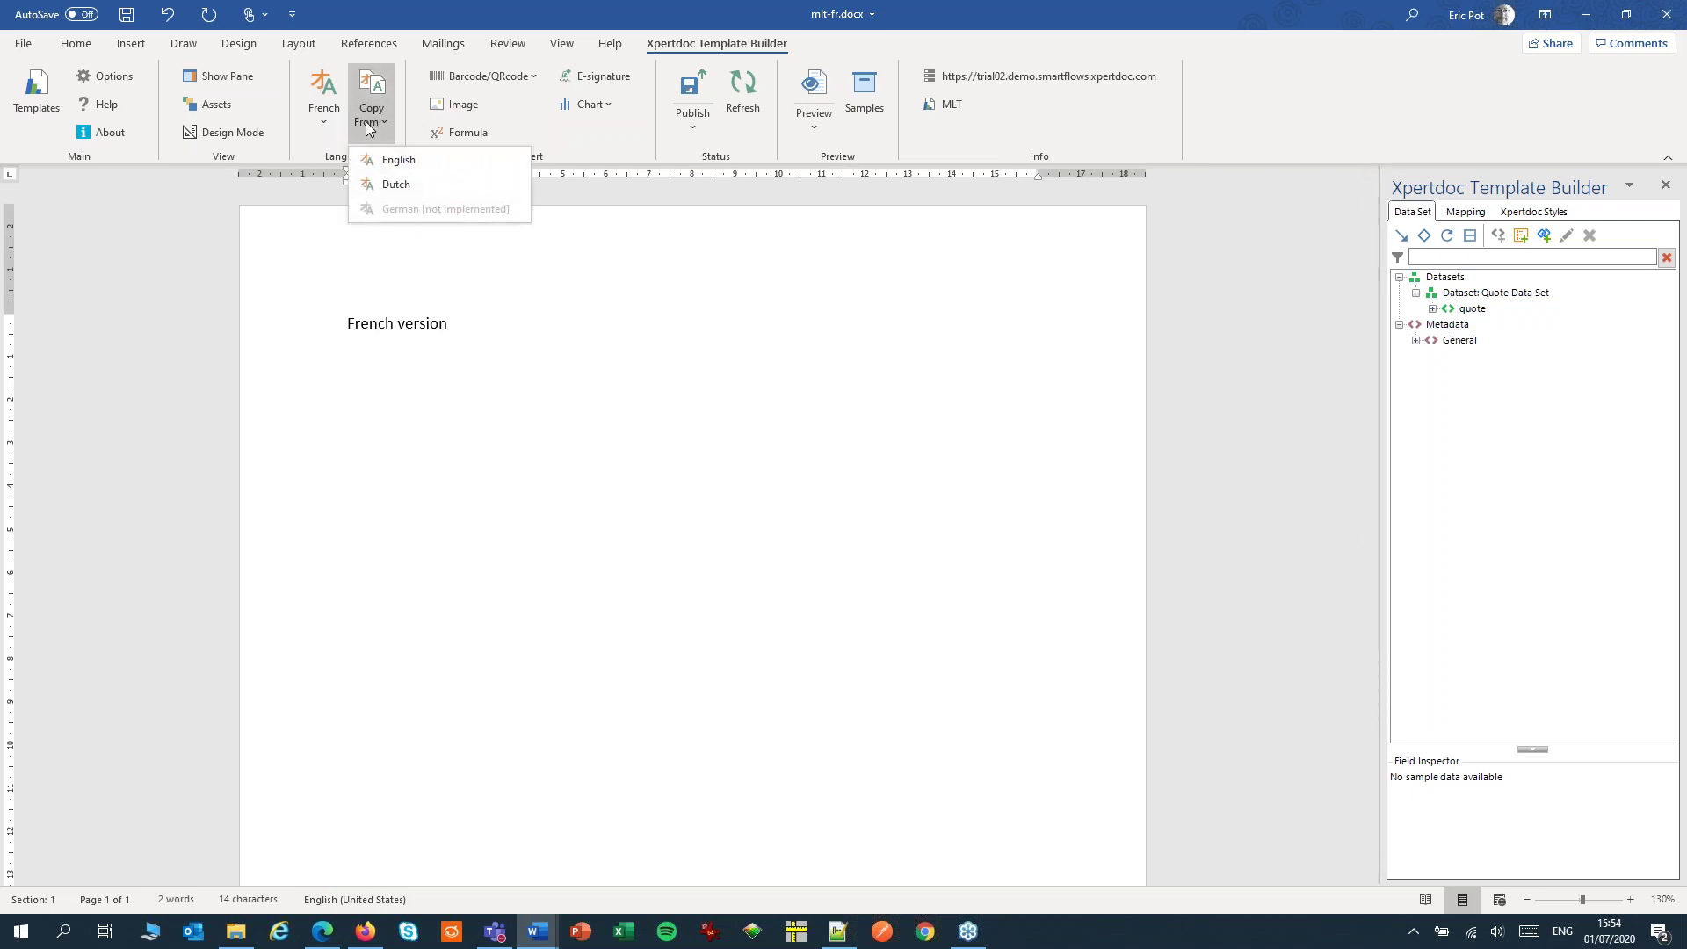
{"action": "left_click", "coordinate": [372, 159]}
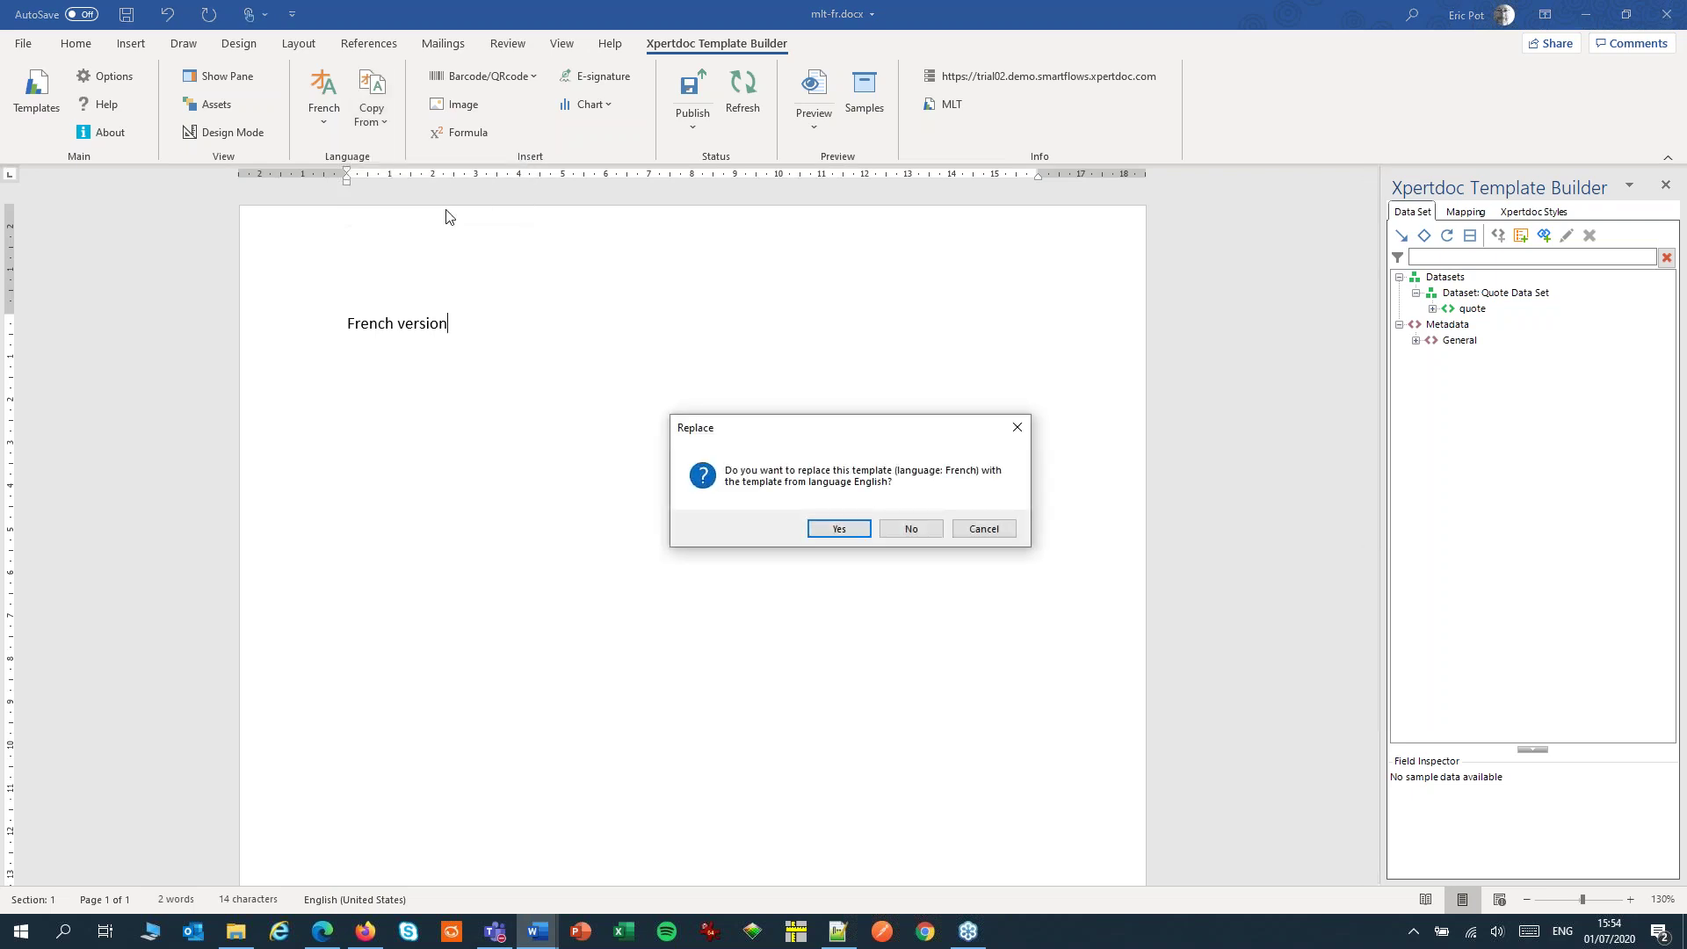
{"action": "left_click", "coordinate": [838, 529]}
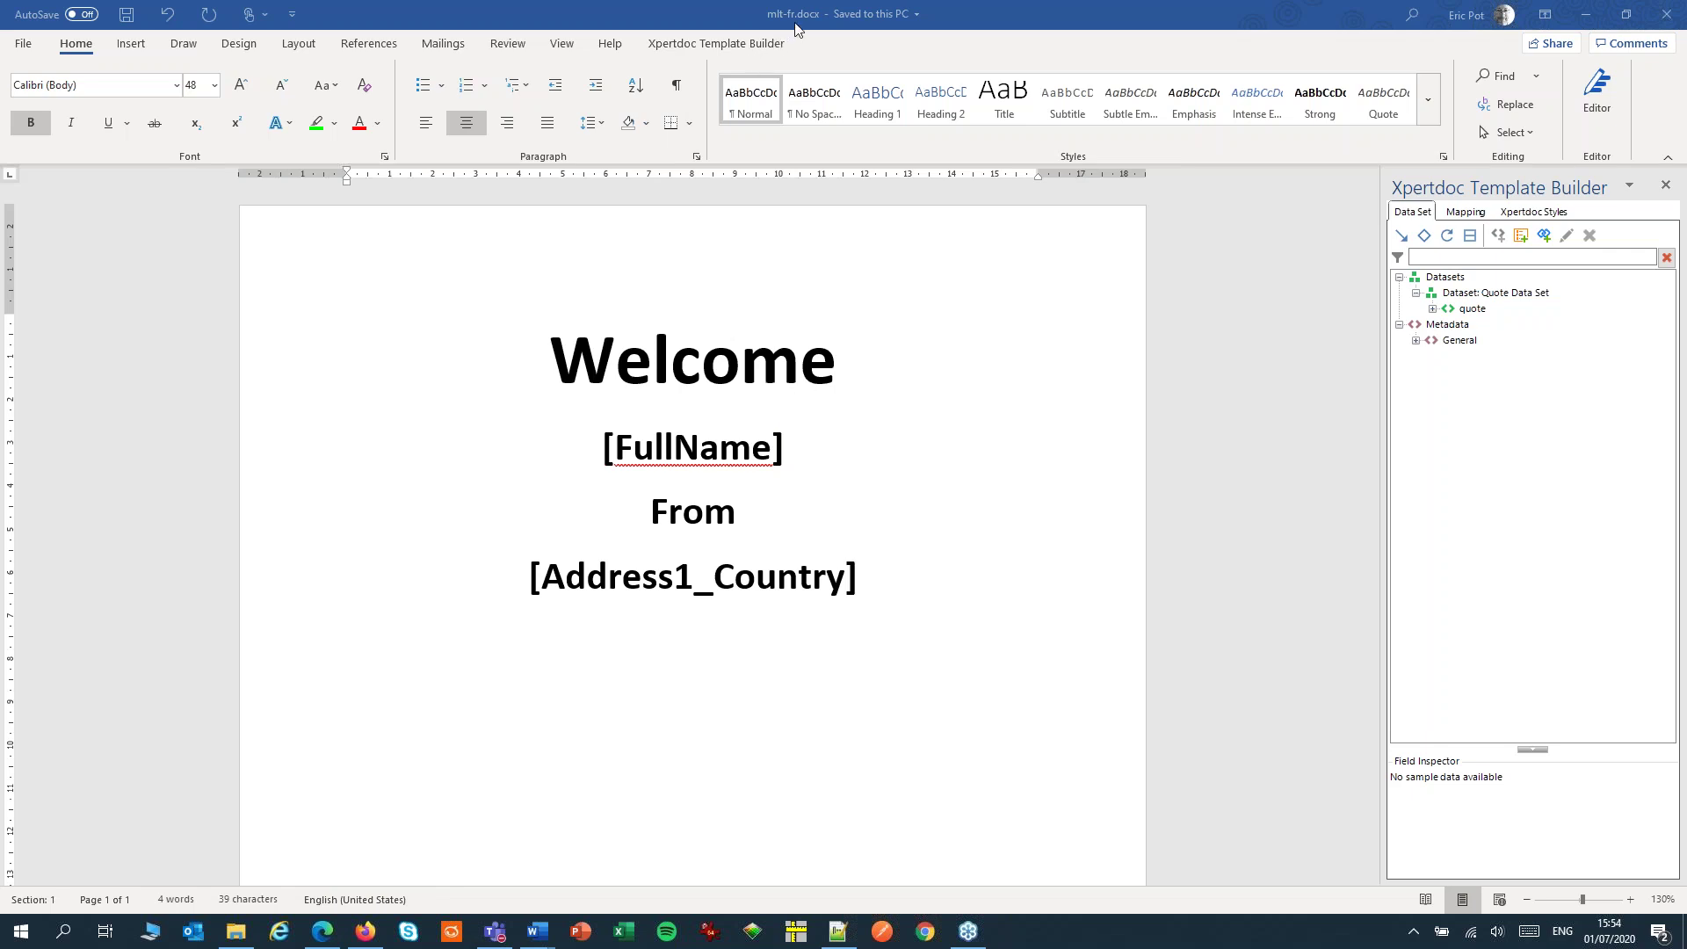
- Translate the French template's text, changing the heading to "Bienvenue" and "From" to "de"
{"action": "left_click", "coordinate": [734, 46]}
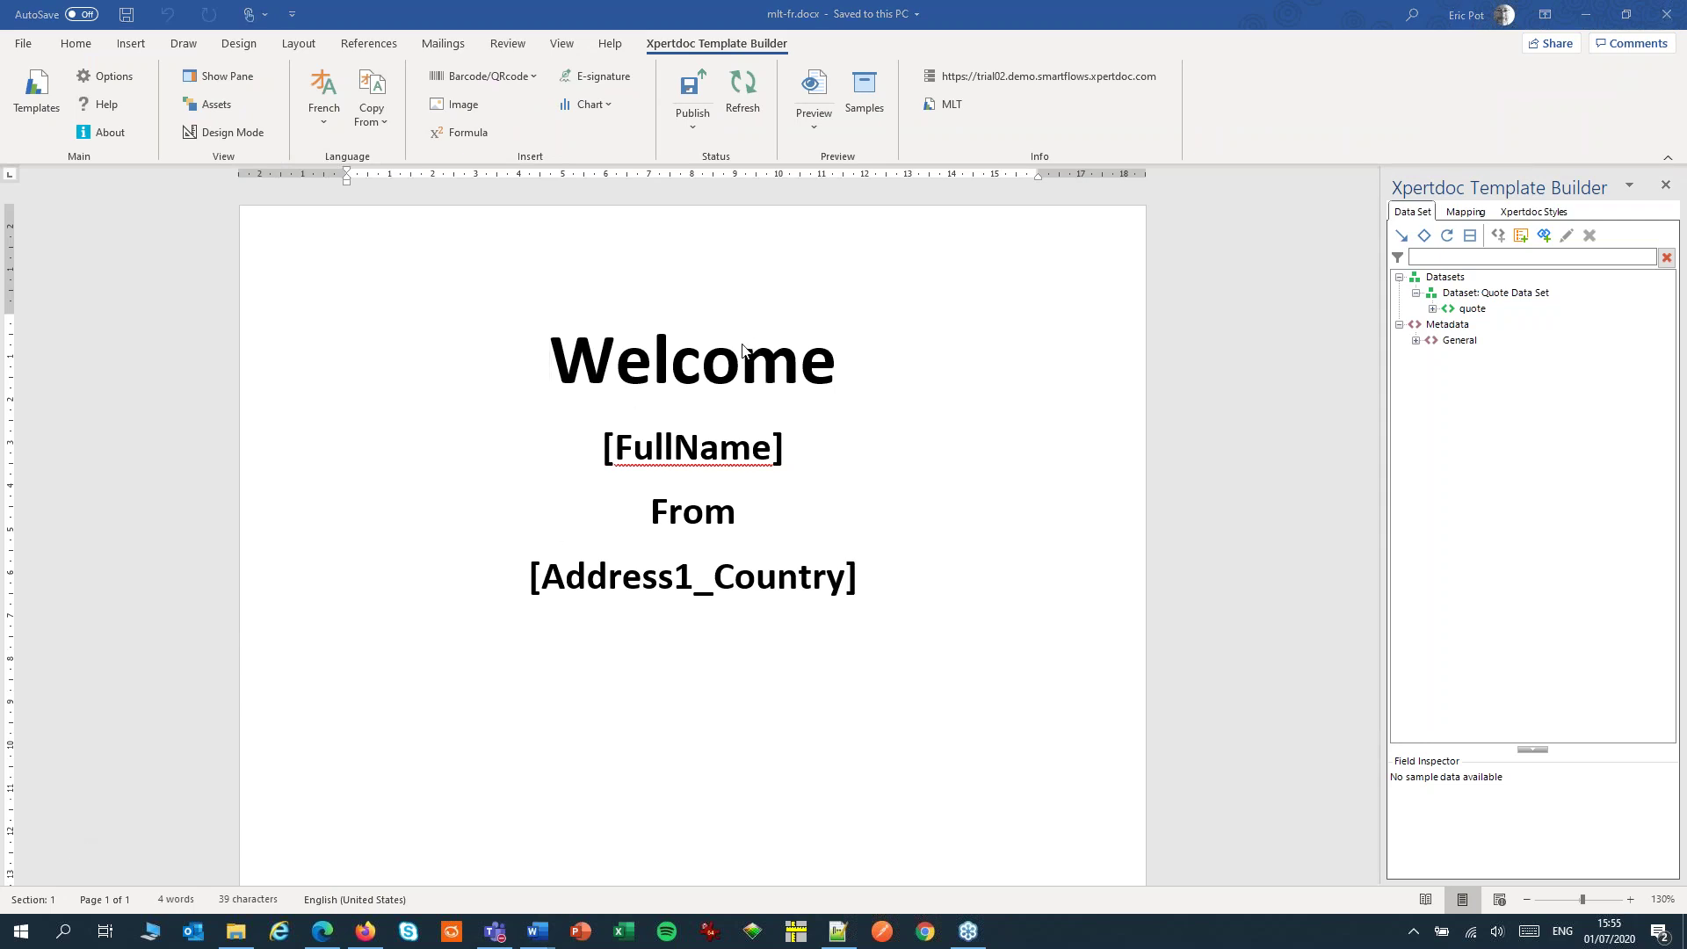
{"action": "triple_click", "coordinate": [711, 383]}
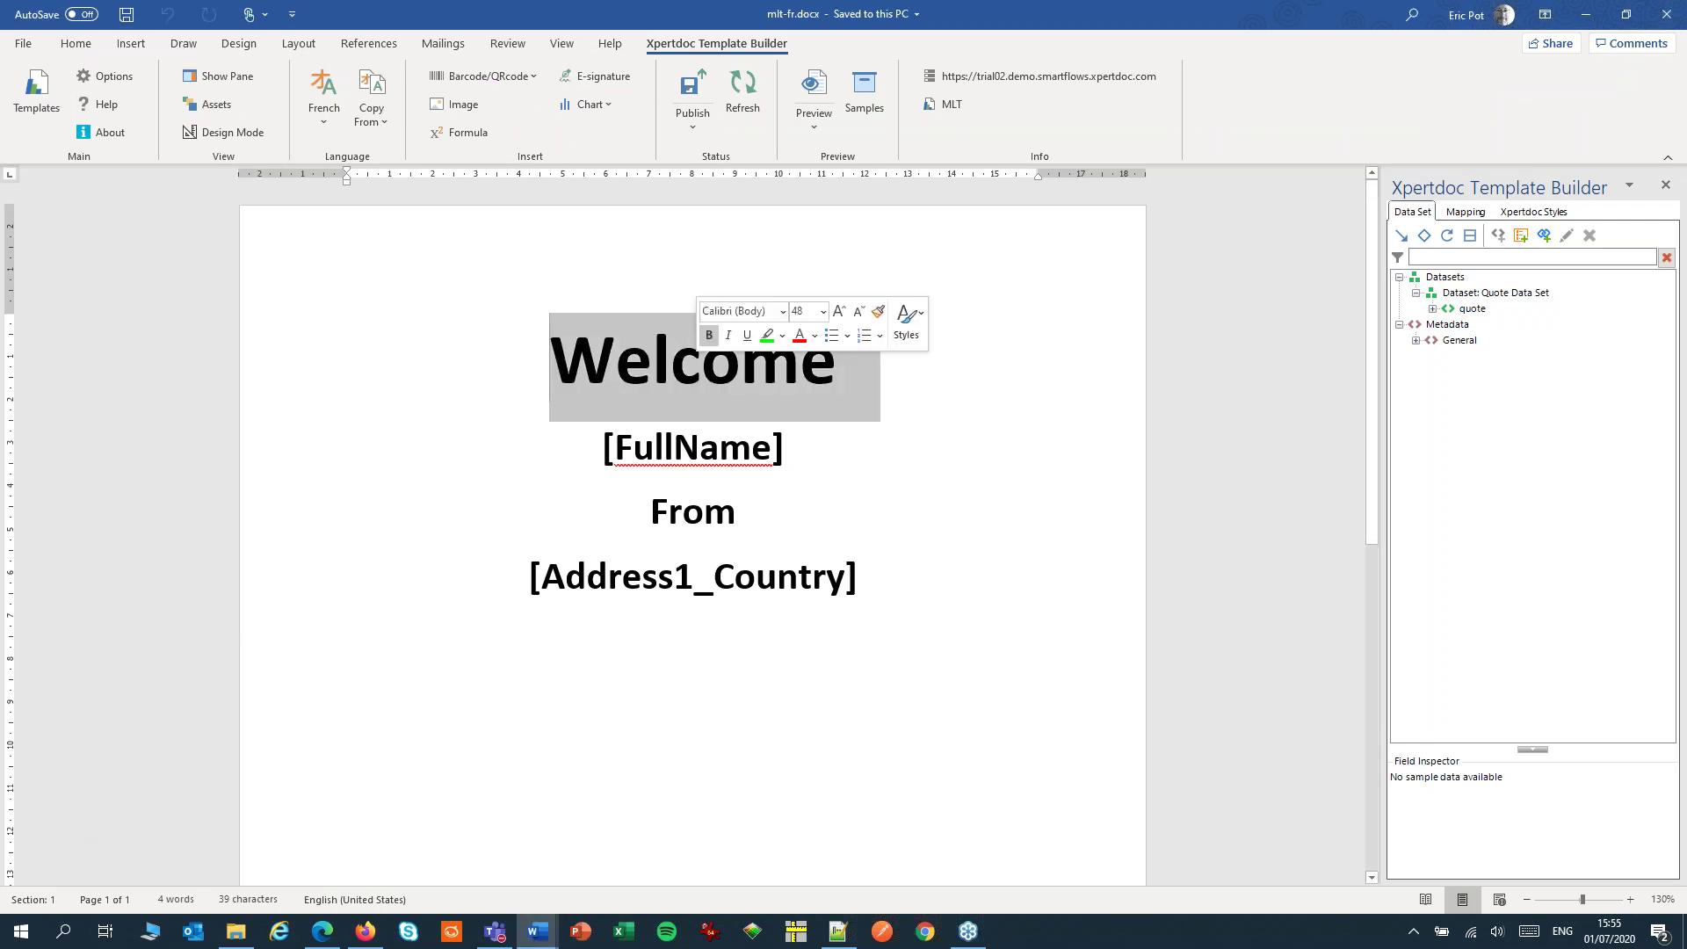
{"action": "type", "text": "Bienv"}
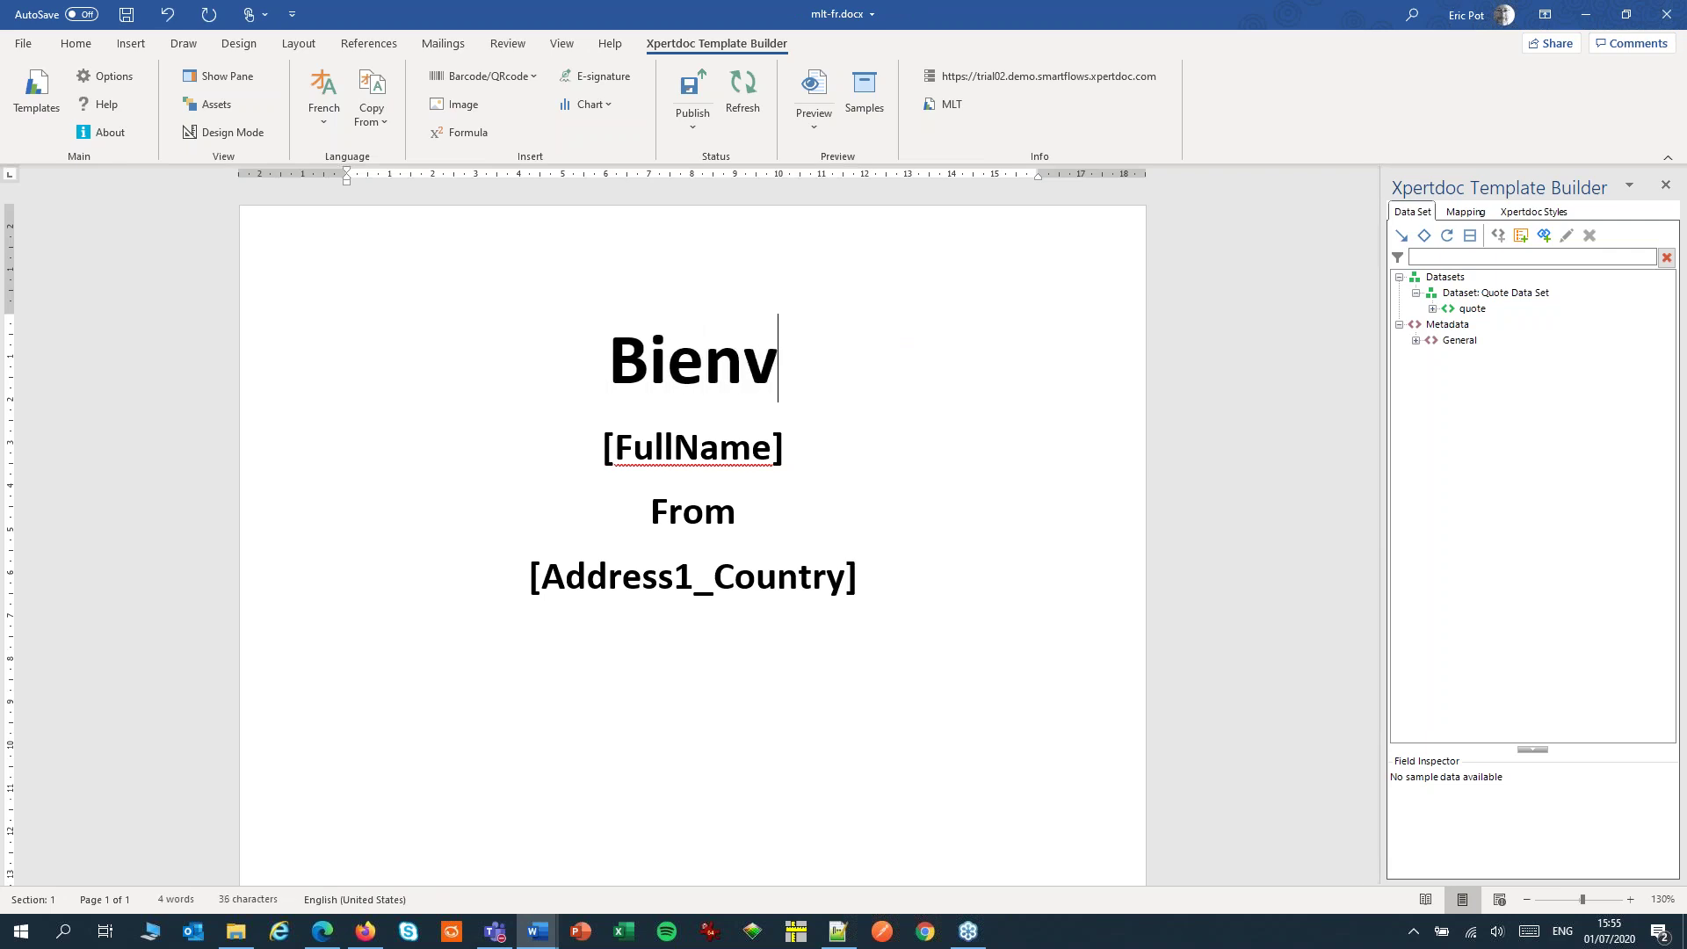
{"action": "type", "text": "enue"}
{"action": "left_click", "coordinate": [684, 518]}
{"action": "double_click", "coordinate": [685, 518]}
{"action": "type", "text": "de"}
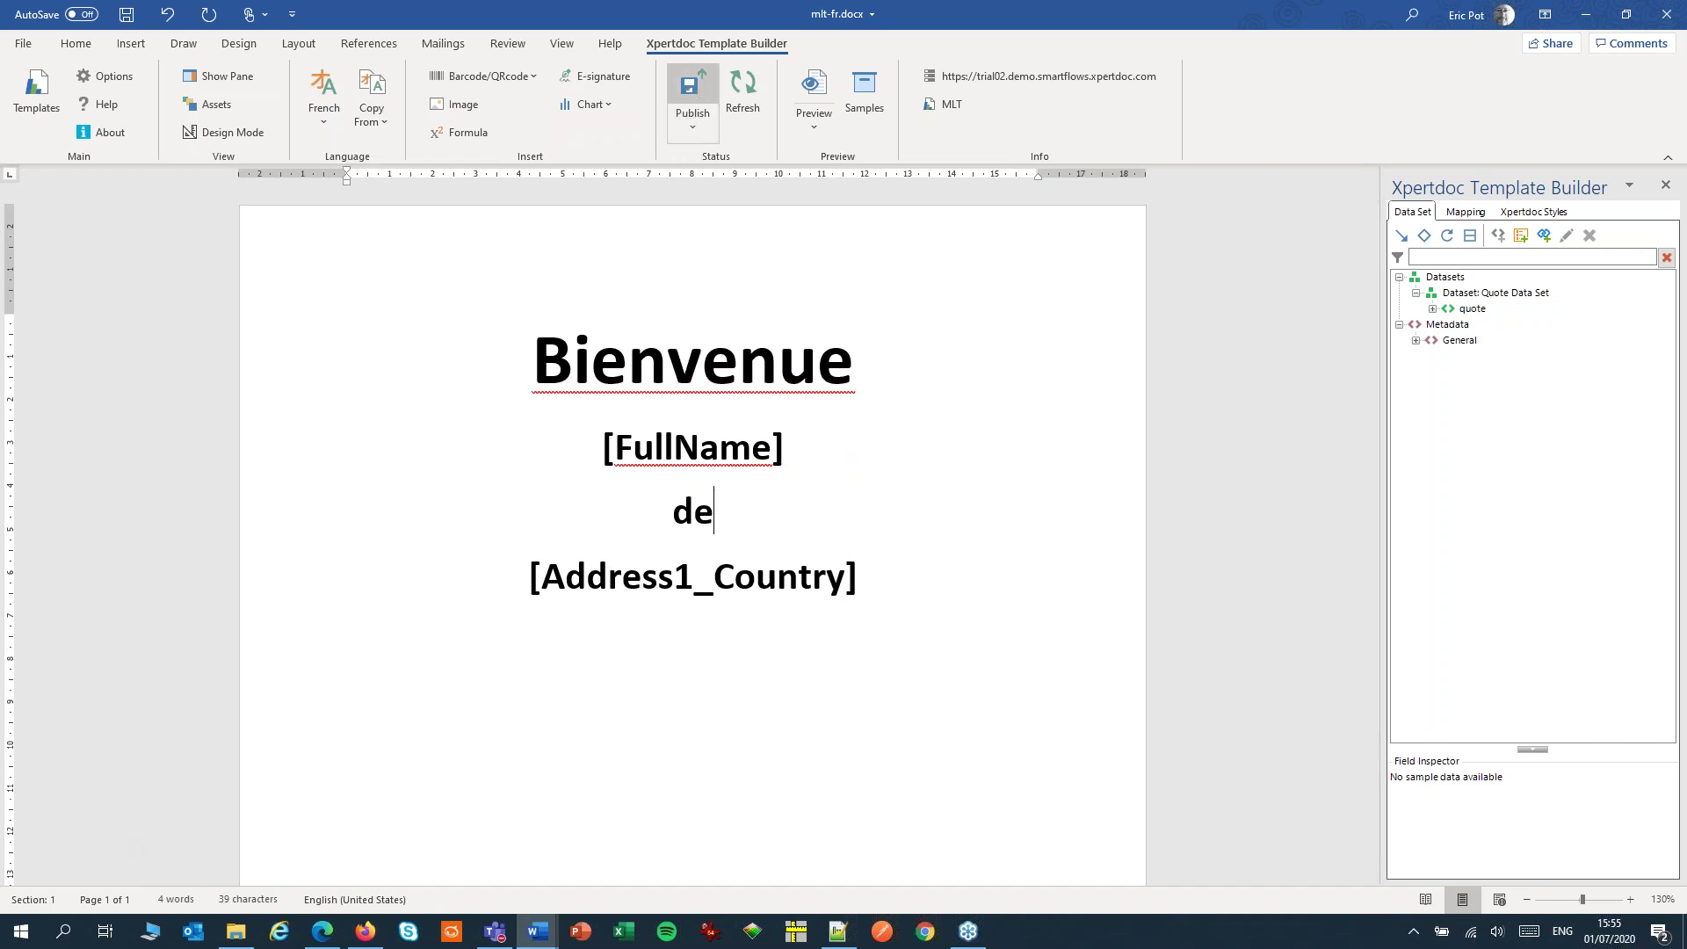
- Publish the French variant of the MLT template with the comment "Premier"
{"action": "left_click", "coordinate": [693, 101]}
{"action": "type", "text": "Premier"}
{"action": "left_click", "coordinate": [1028, 640]}
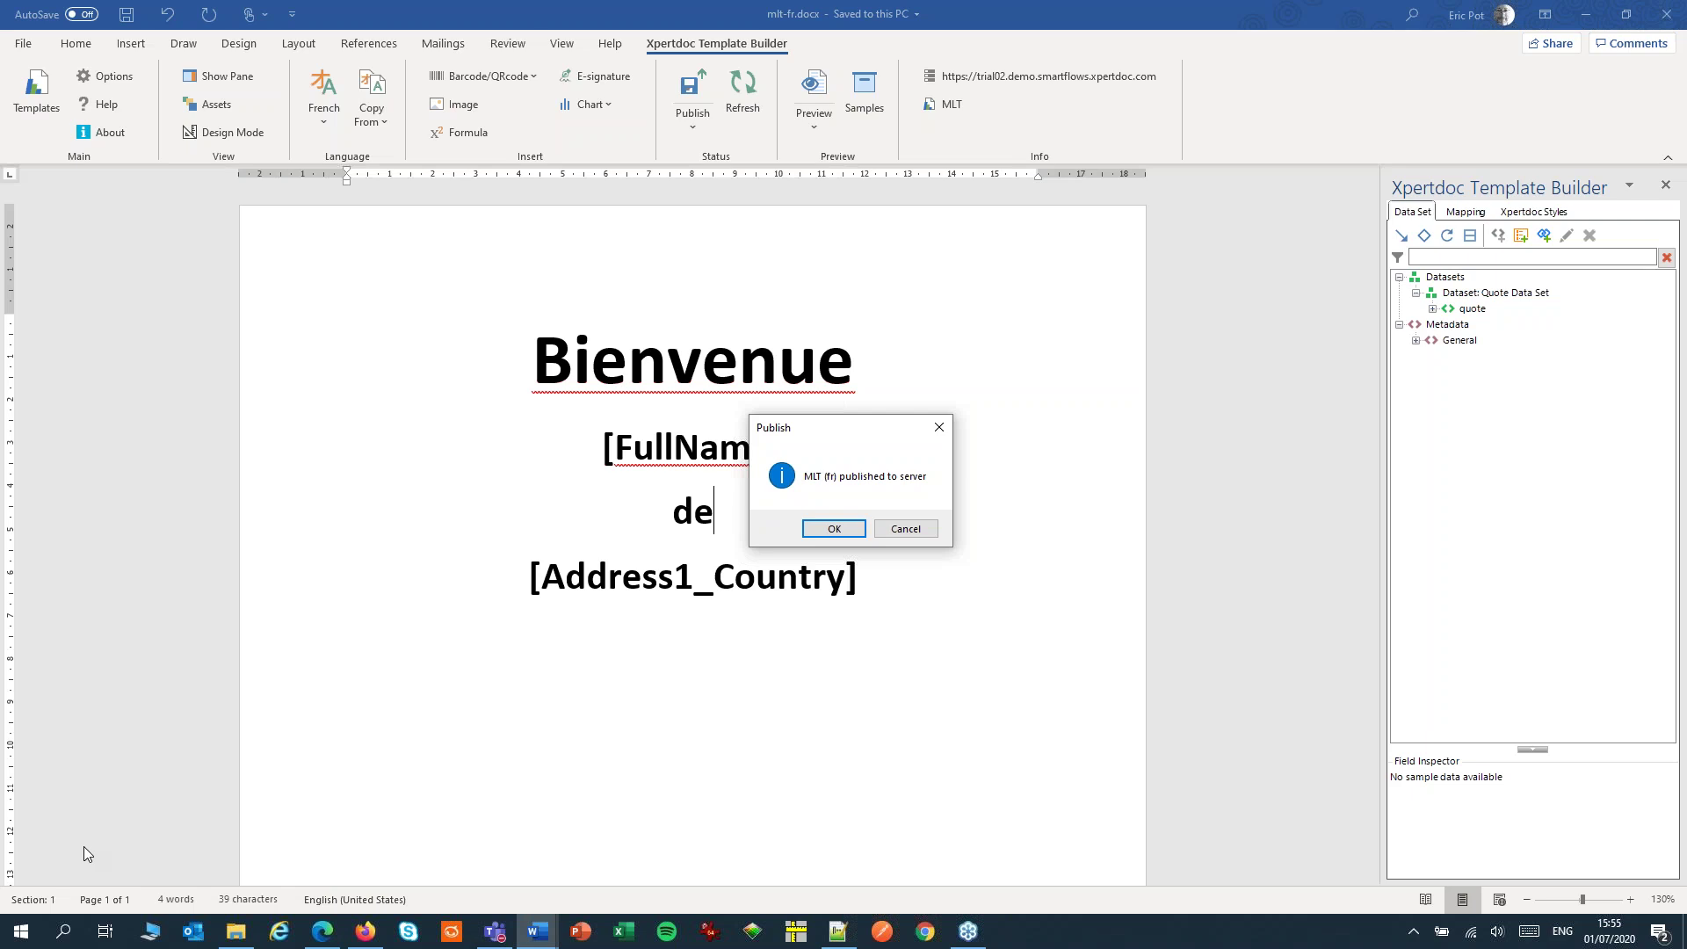
{"action": "left_click", "coordinate": [852, 531]}
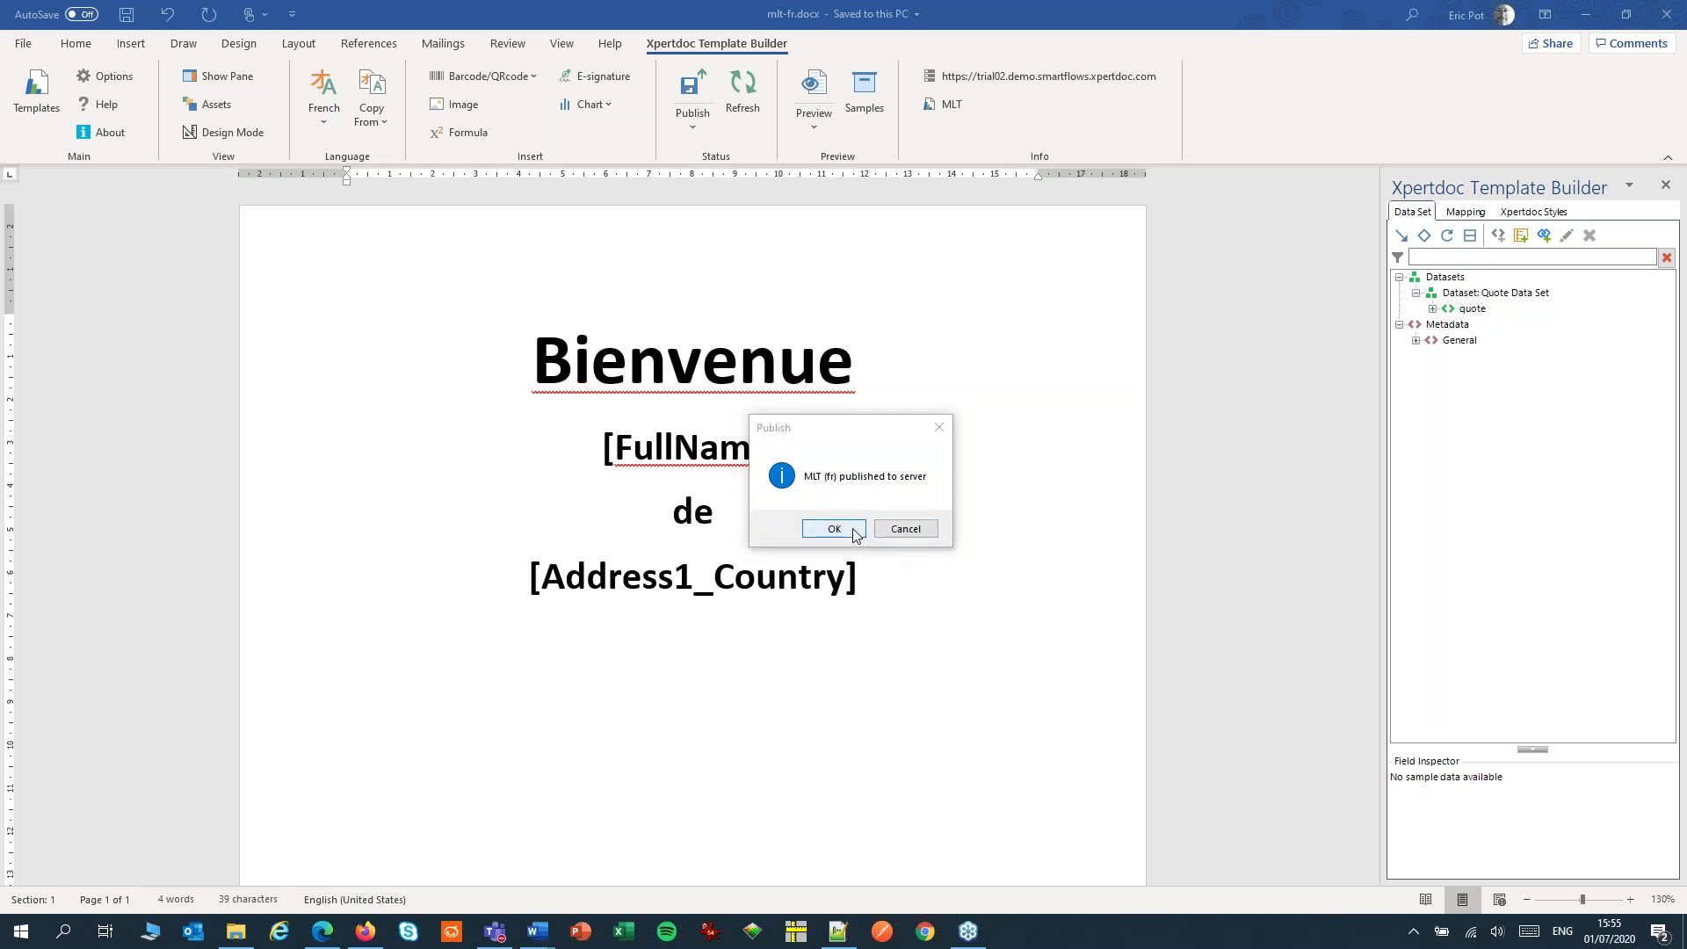
- Open the German variant of the template, starting with an empty template based on Word's Normal template
{"action": "left_click", "coordinate": [325, 112]}
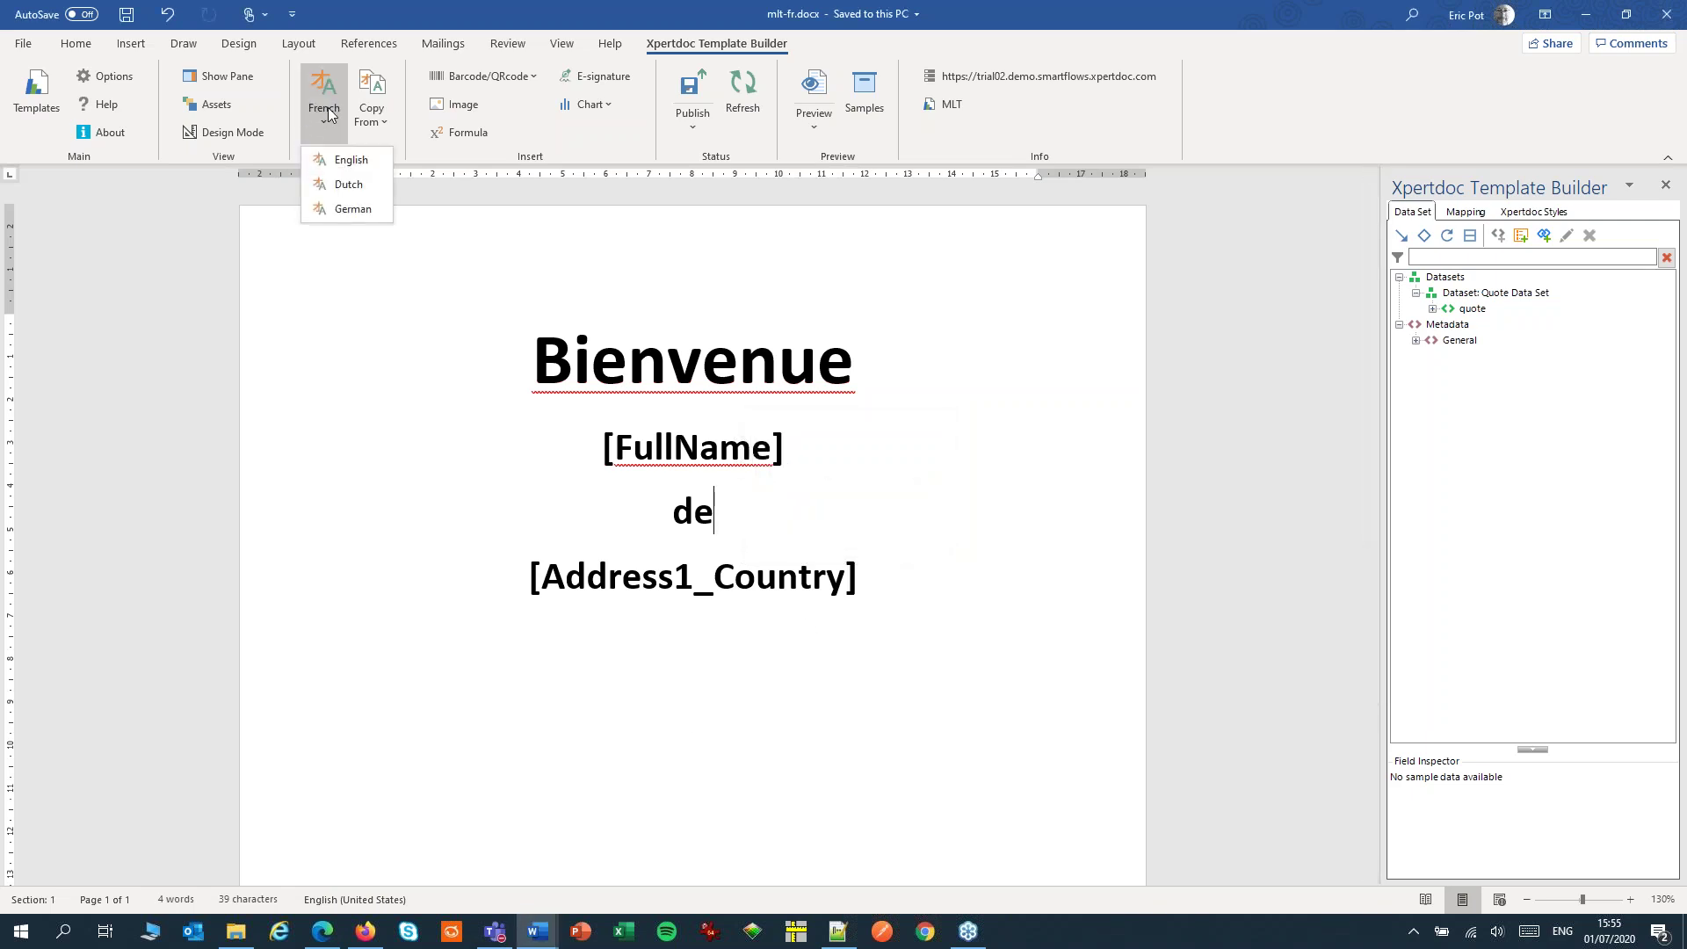
{"action": "left_click", "coordinate": [349, 208]}
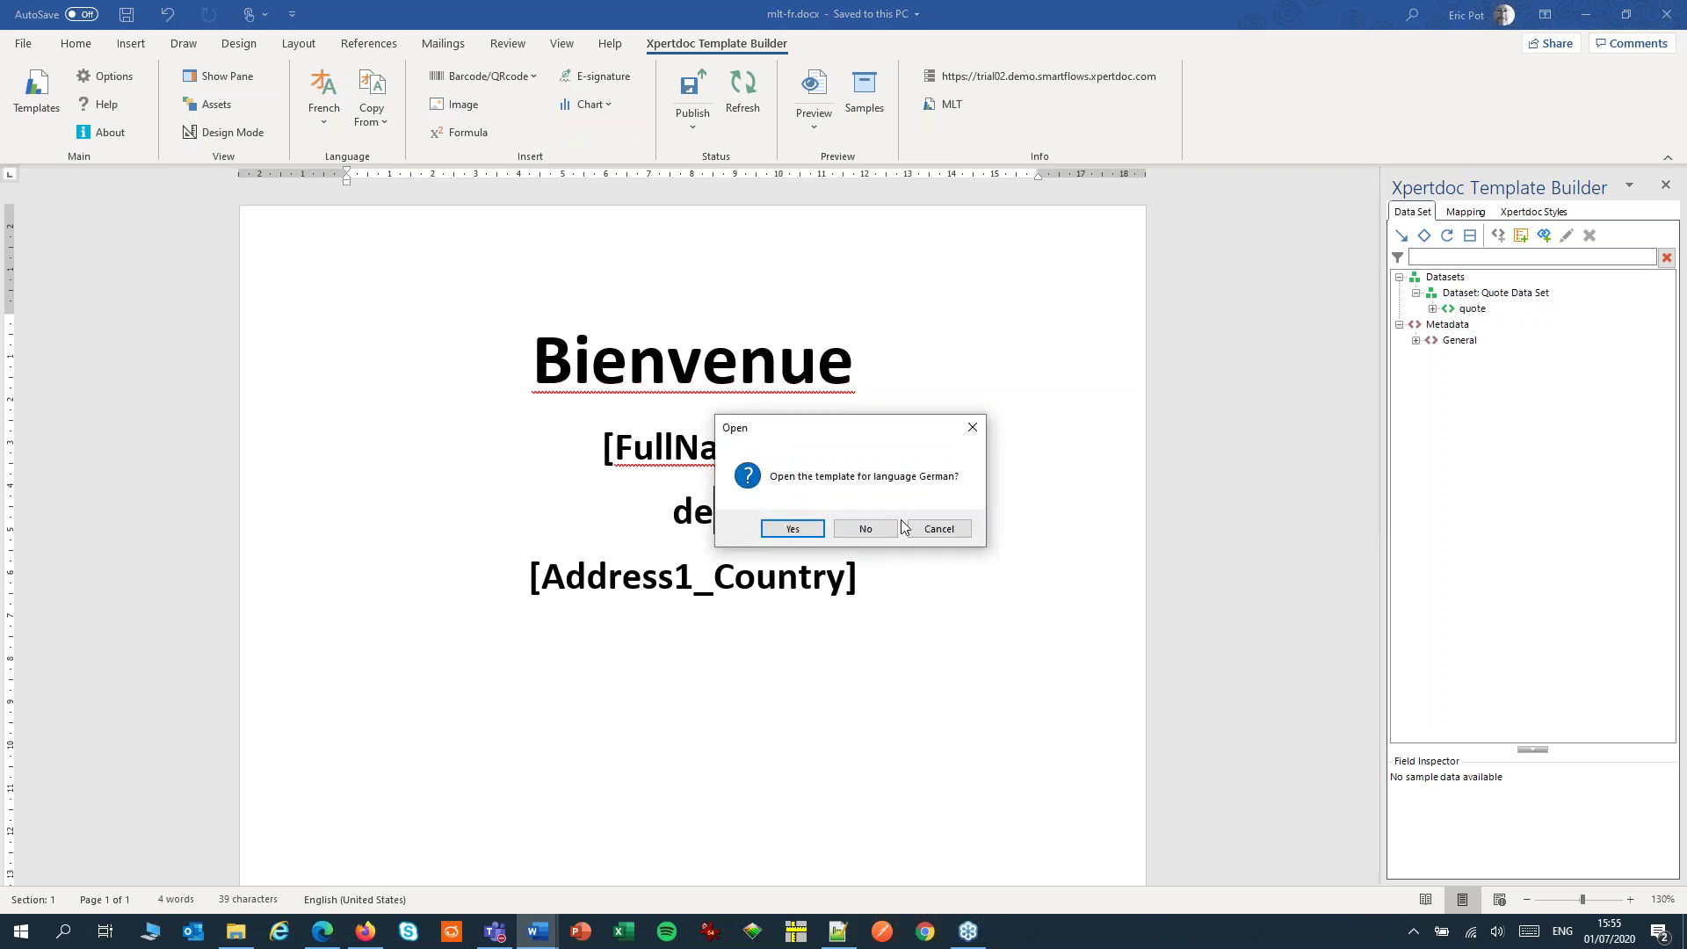
{"action": "left_click", "coordinate": [793, 528]}
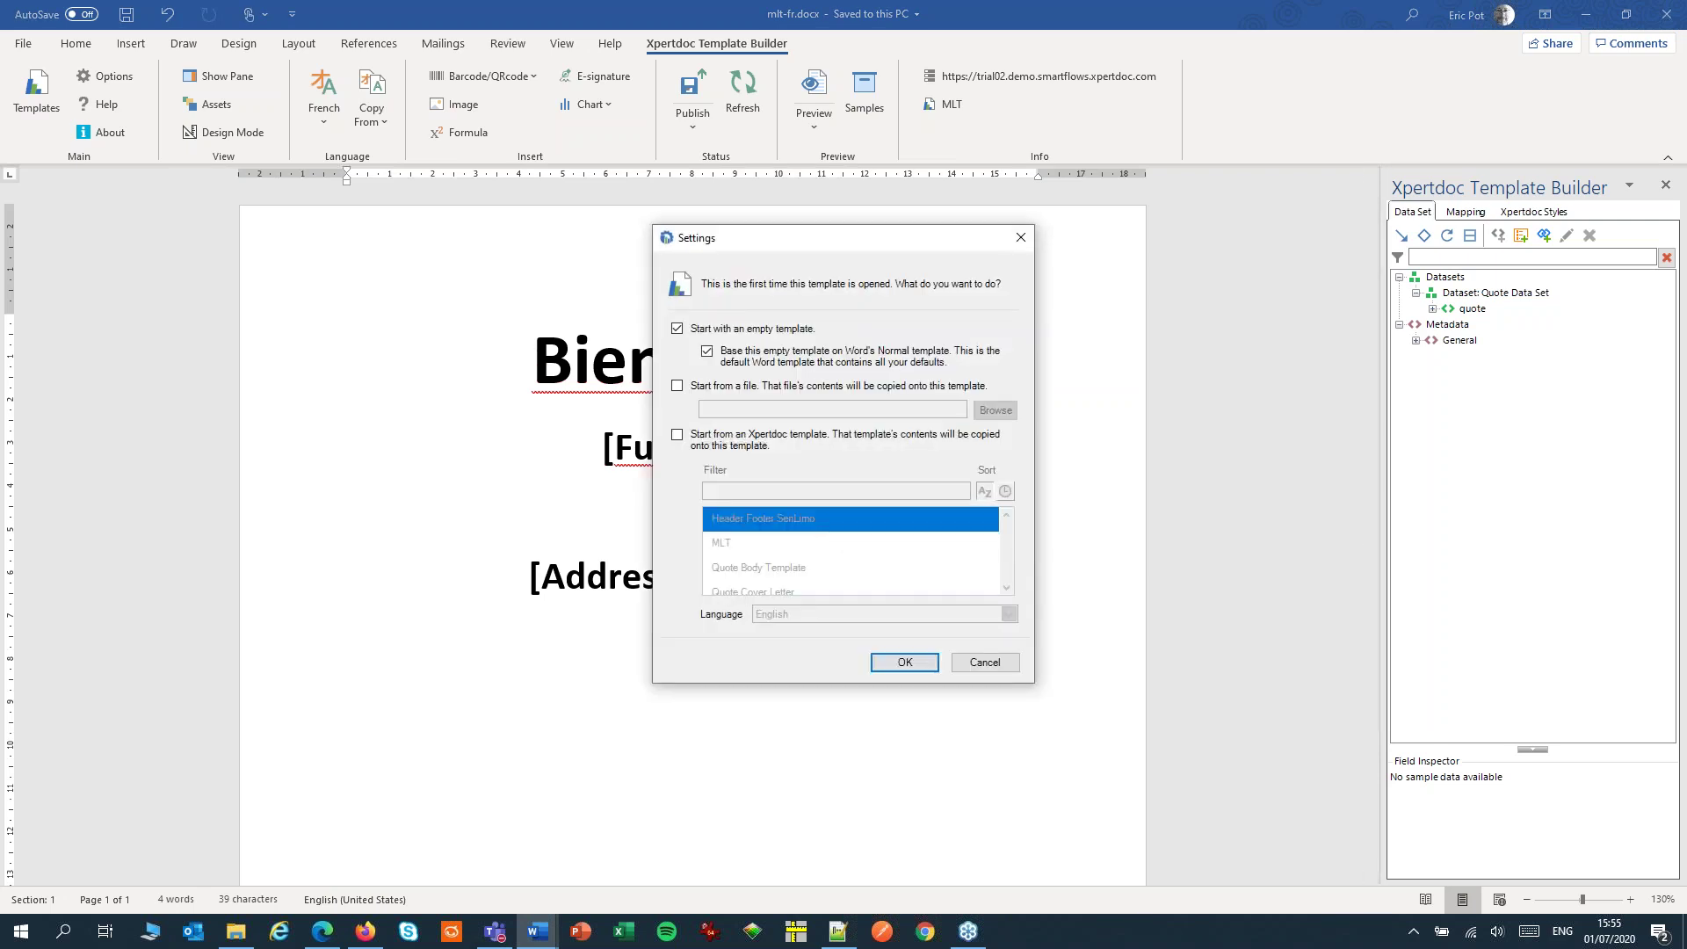
{"action": "left_click", "coordinate": [904, 663]}
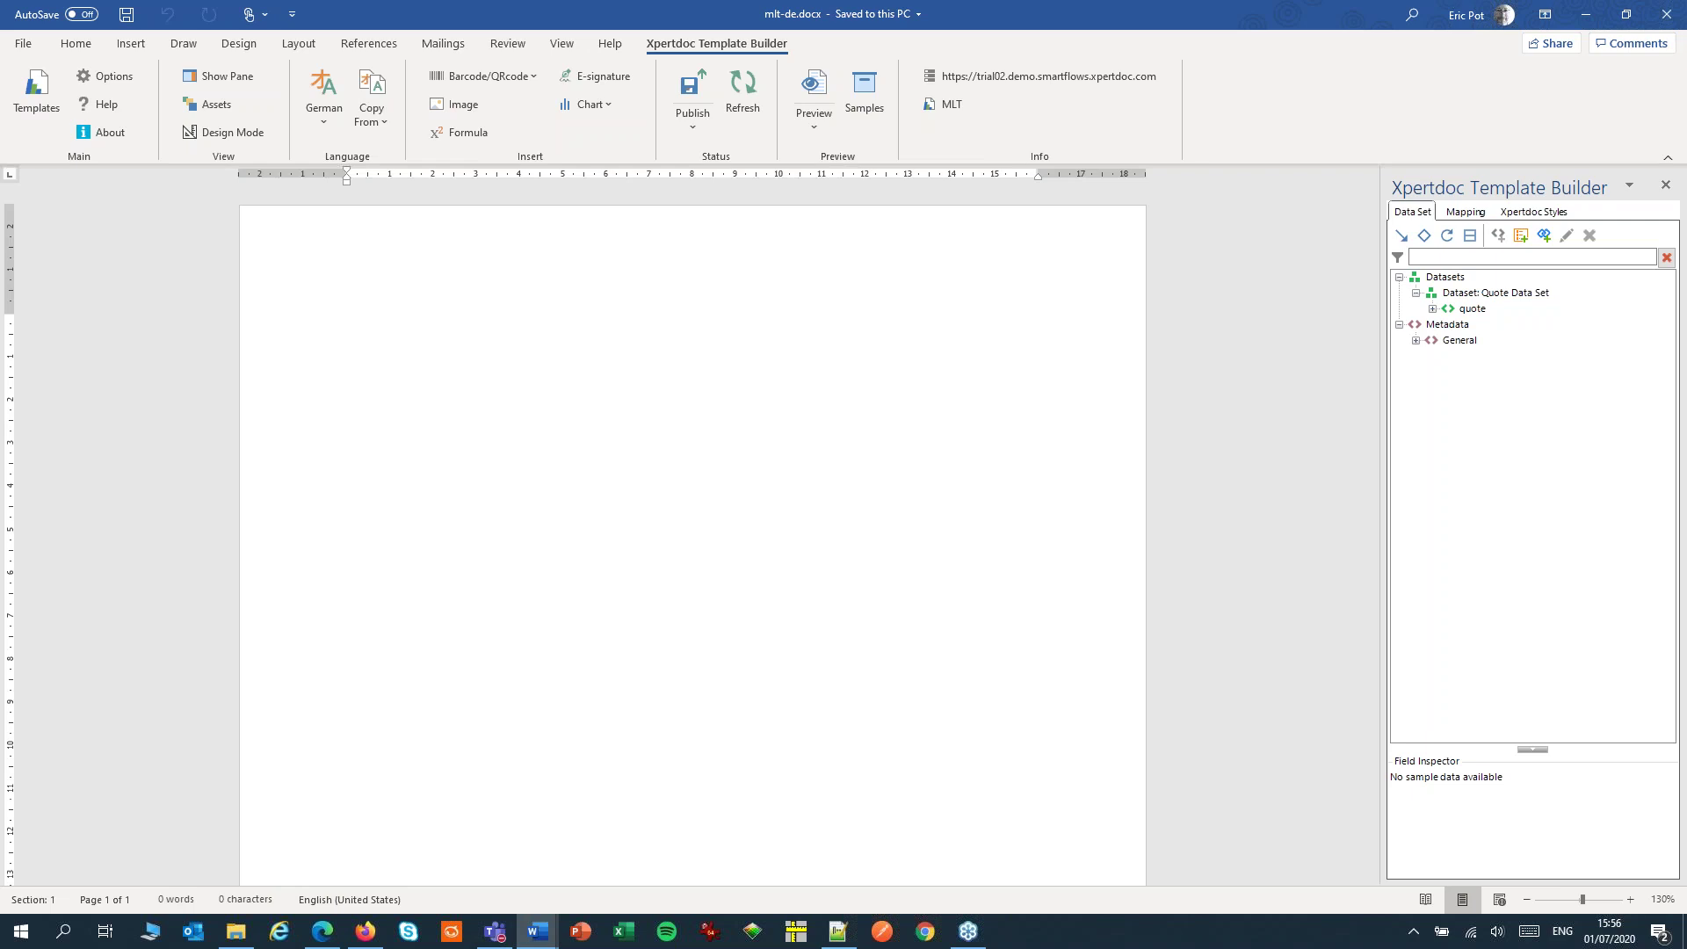
- Replace the empty German template with a copy of the English language variant
{"action": "left_click", "coordinate": [371, 113]}
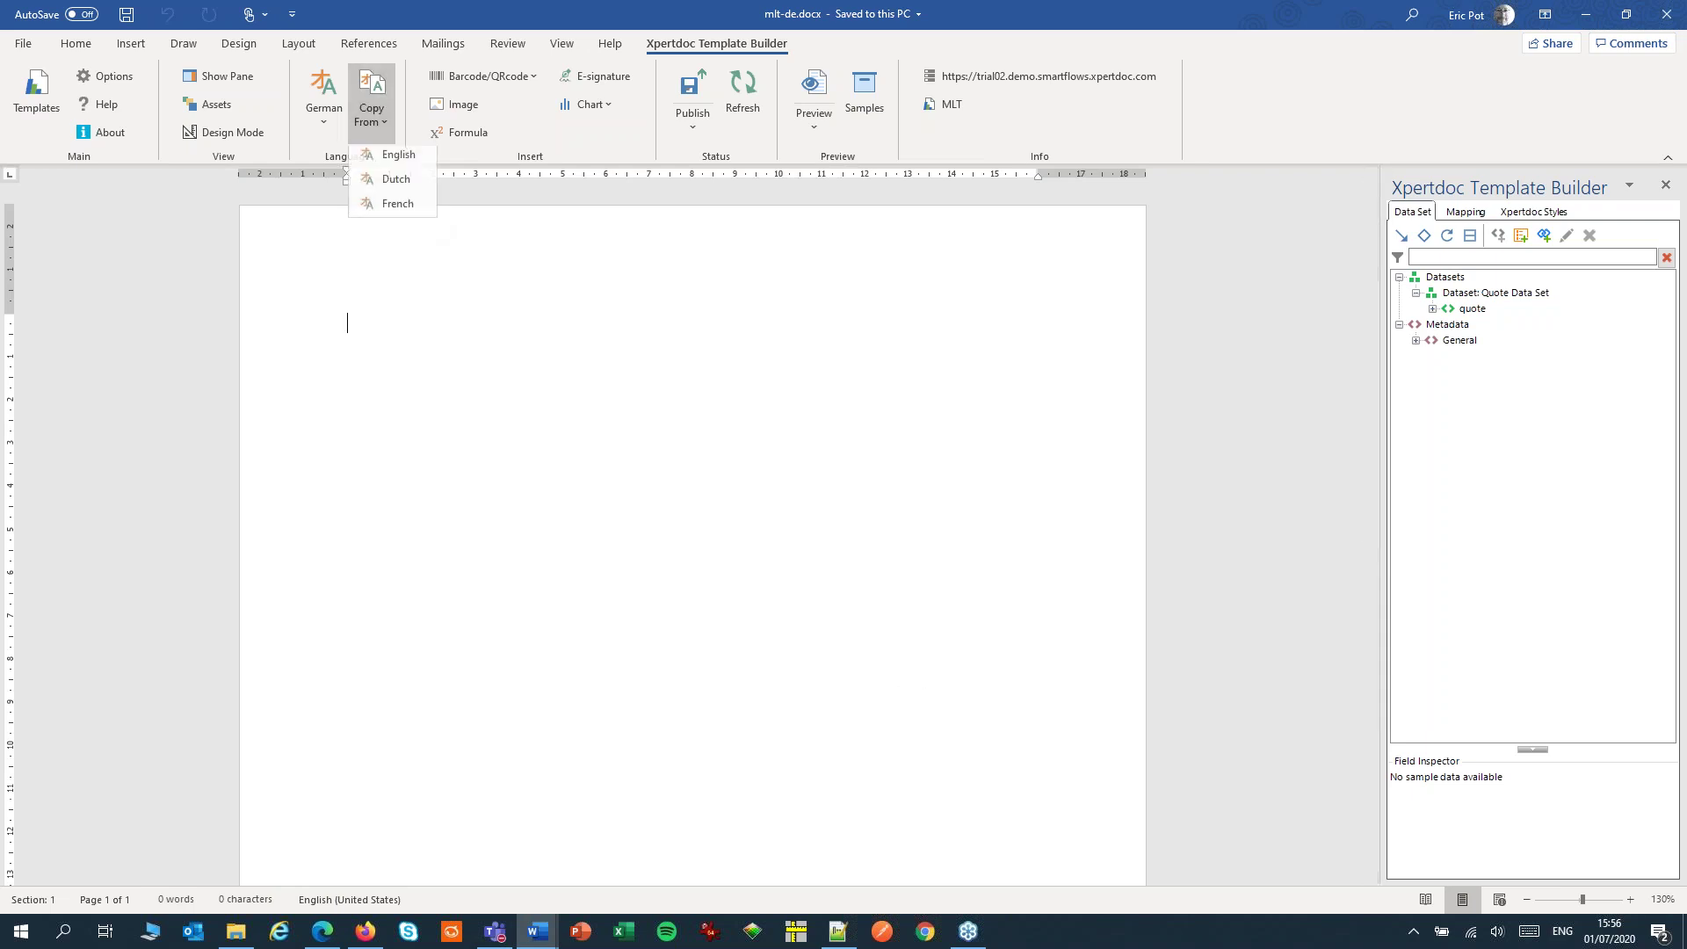
{"action": "left_click", "coordinate": [376, 158]}
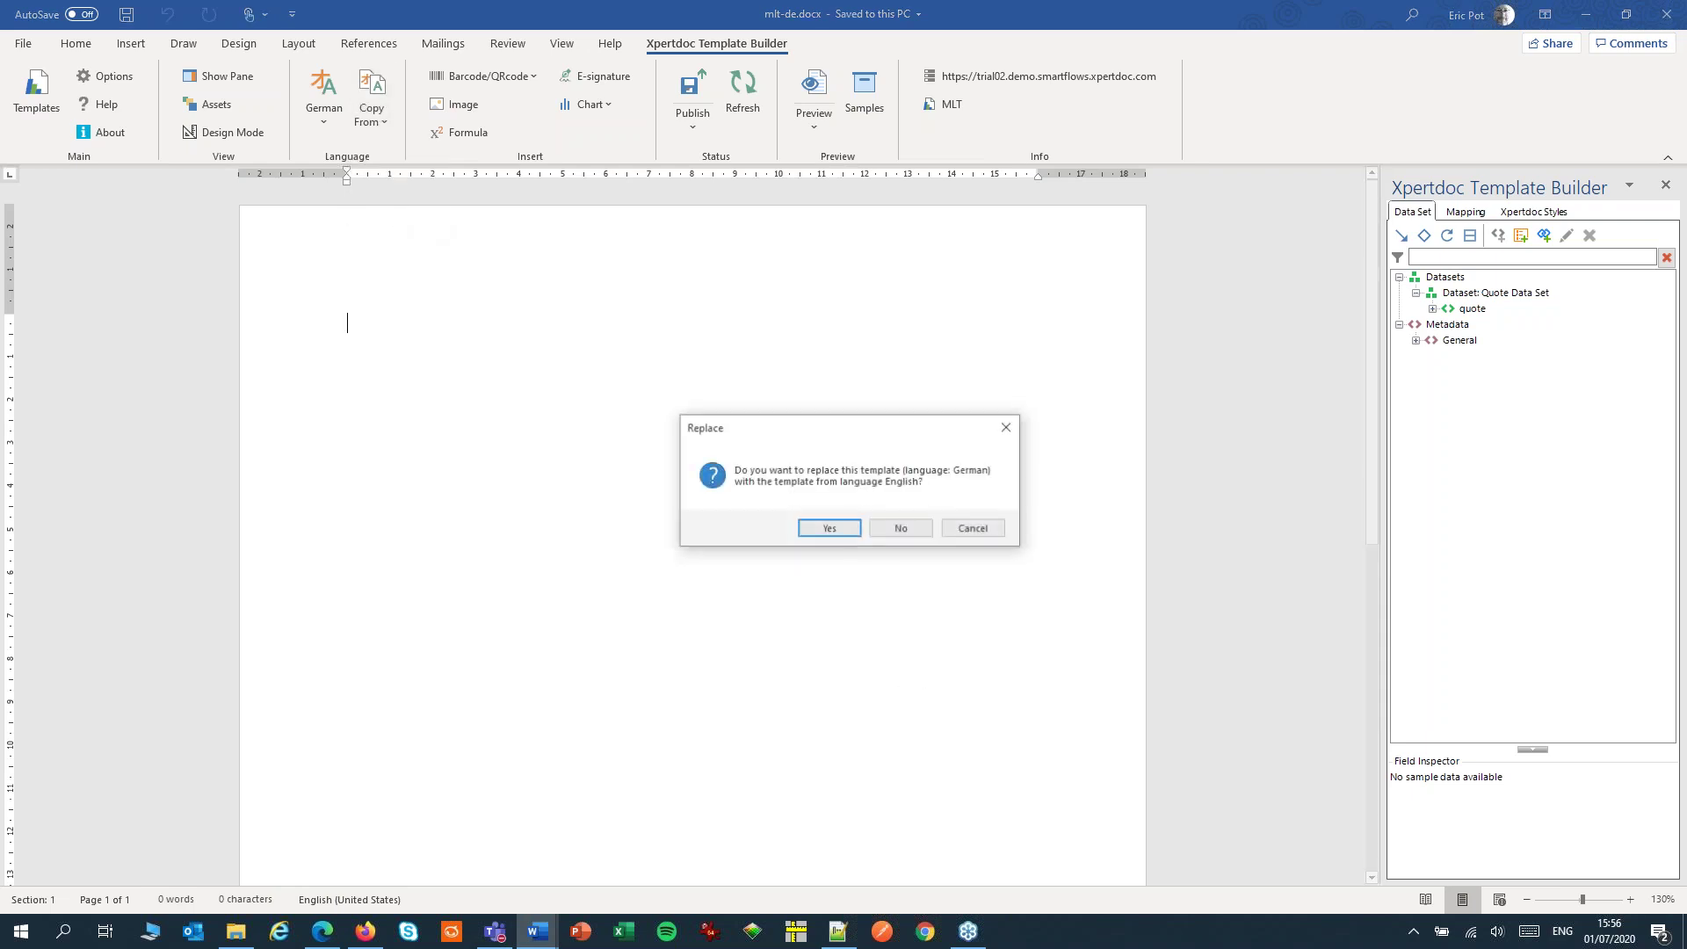
{"action": "left_click", "coordinate": [829, 528]}
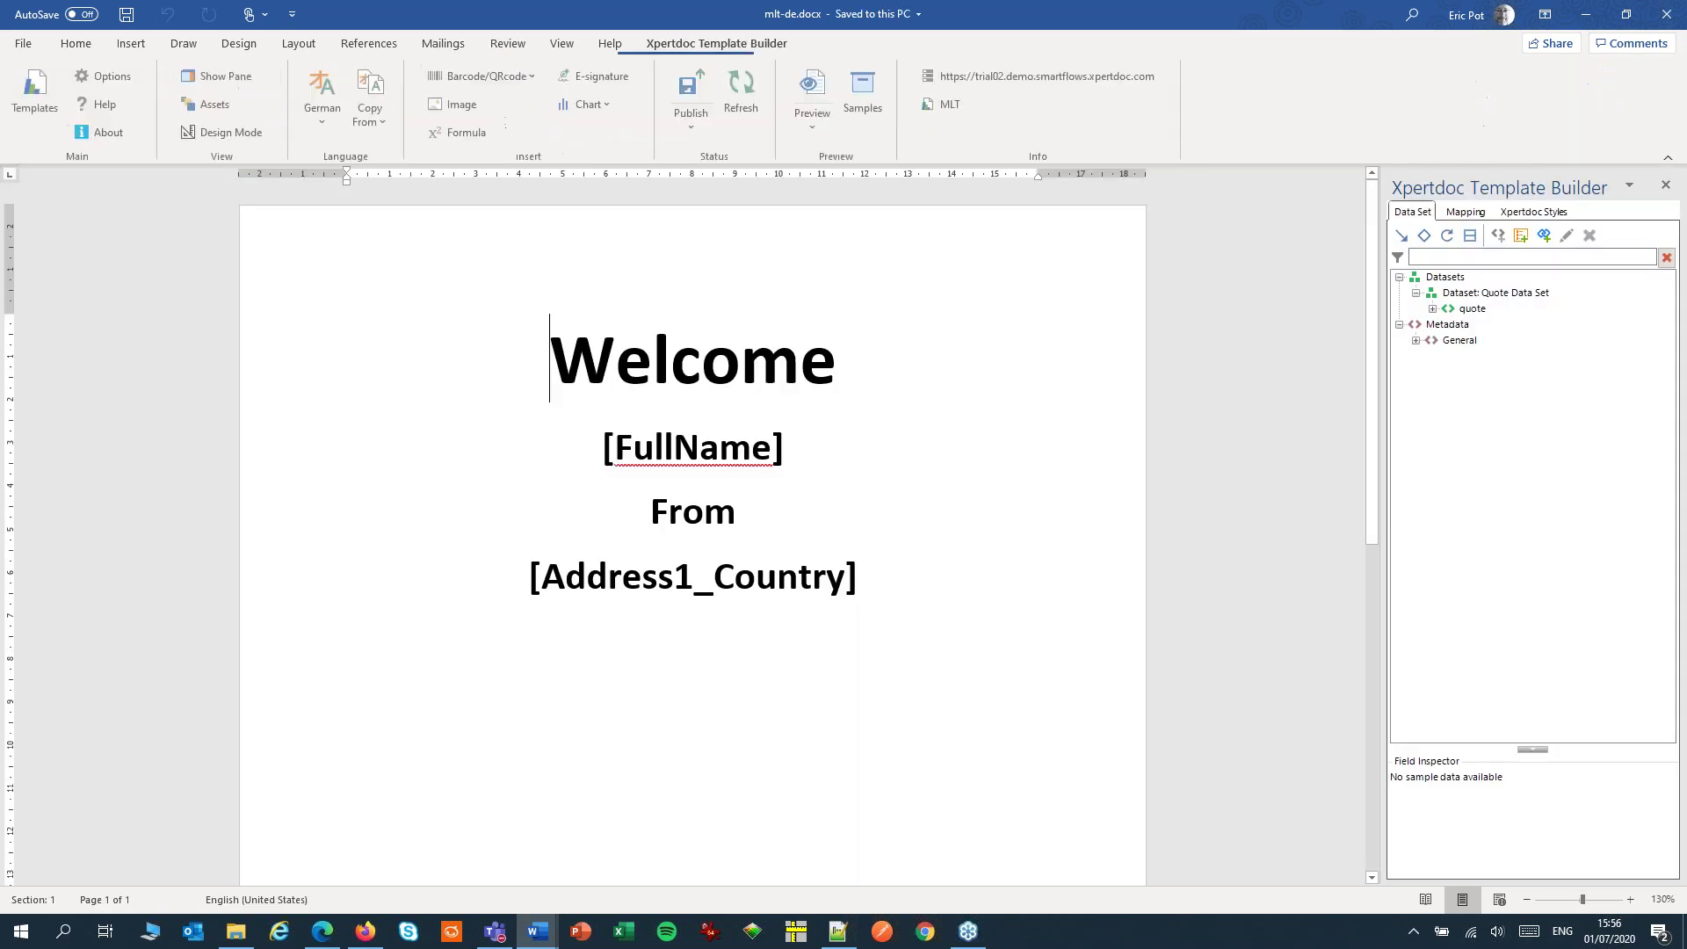
- Translate the German template's text, changing the heading to "Wilkommen" and "From" to "aus"
{"action": "double_click", "coordinate": [658, 348]}
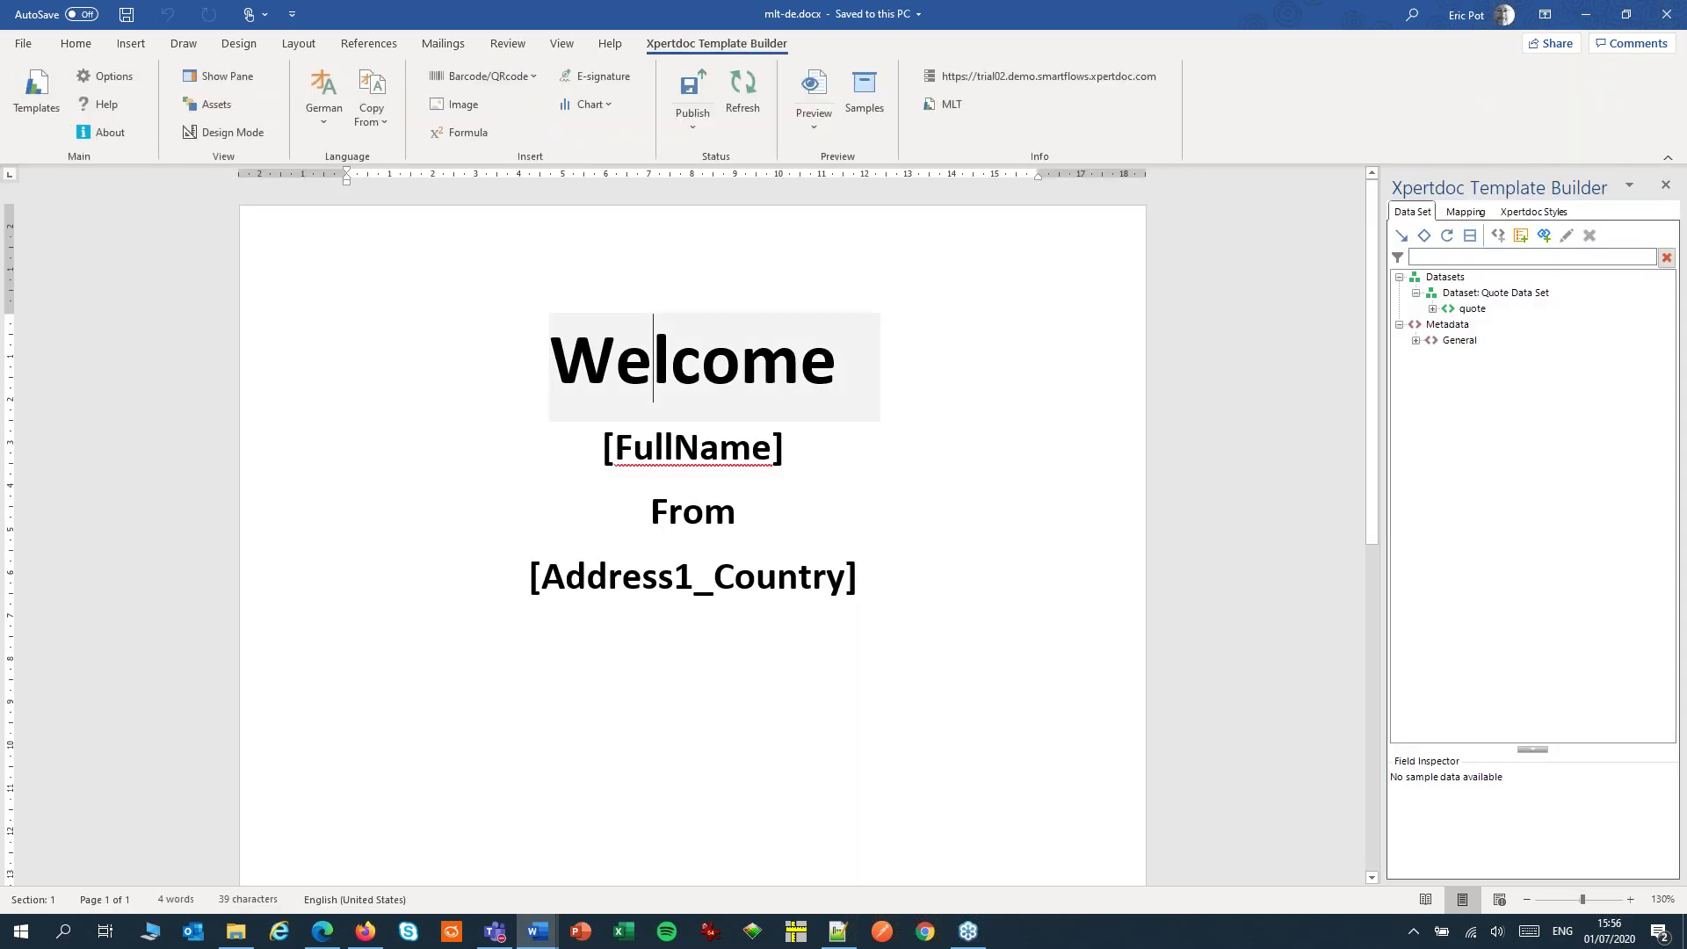
{"action": "type", "text": "Wilkommen"}
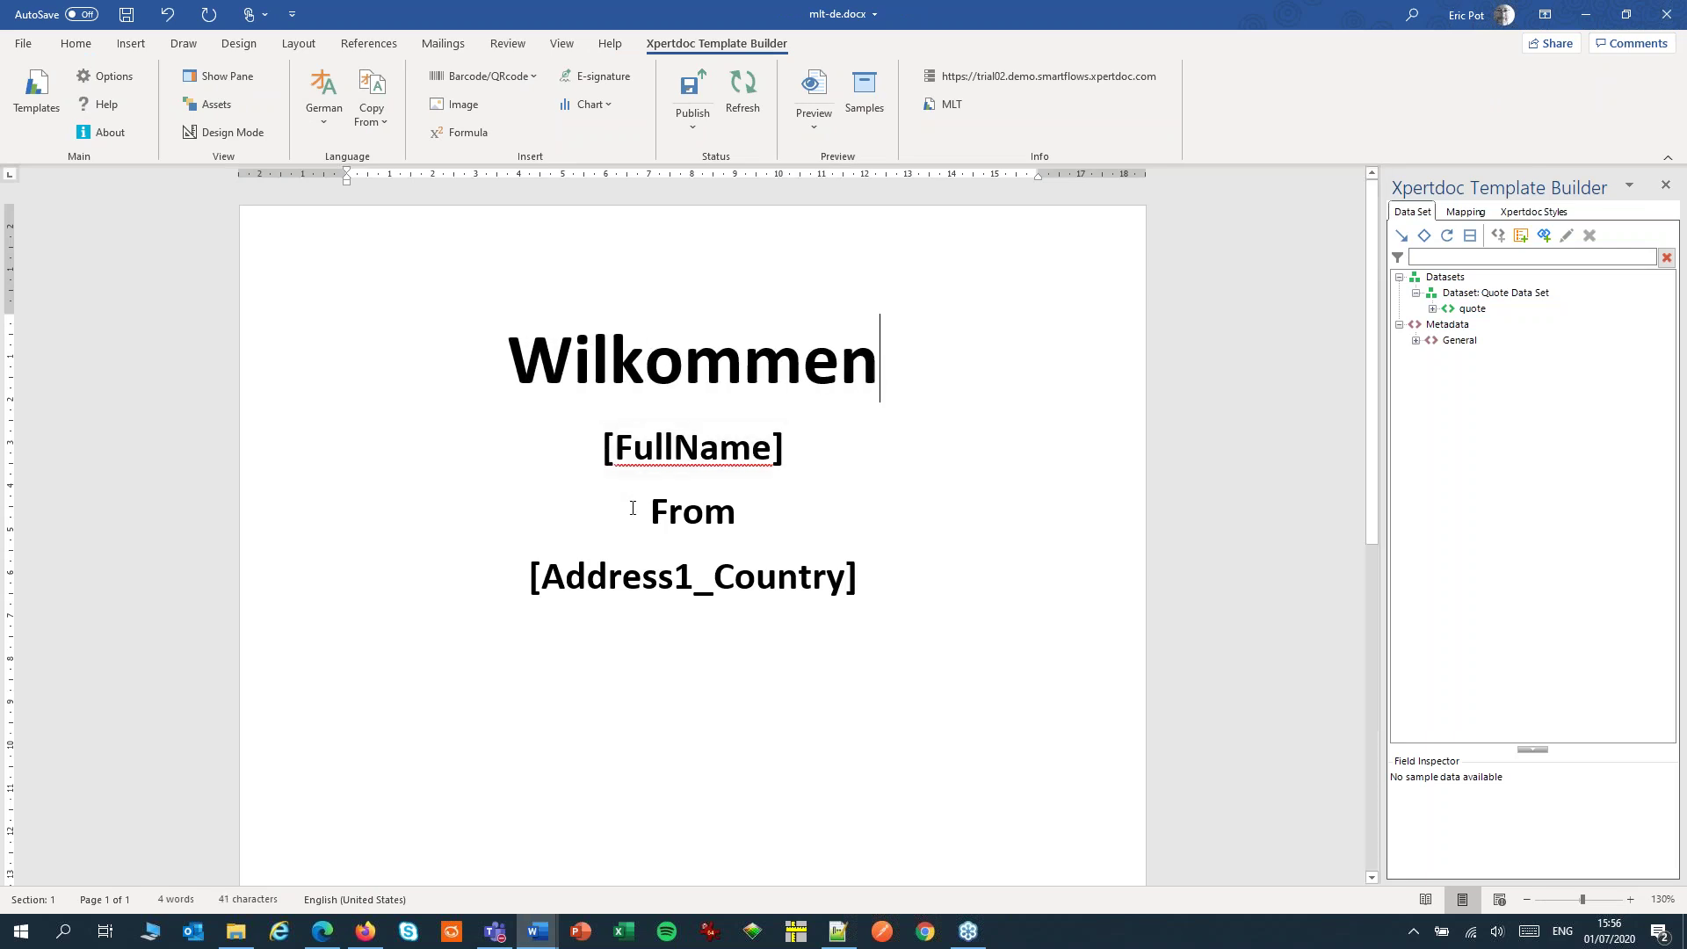
{"action": "double_click", "coordinate": [672, 511]}
{"action": "type", "text": "aus"}
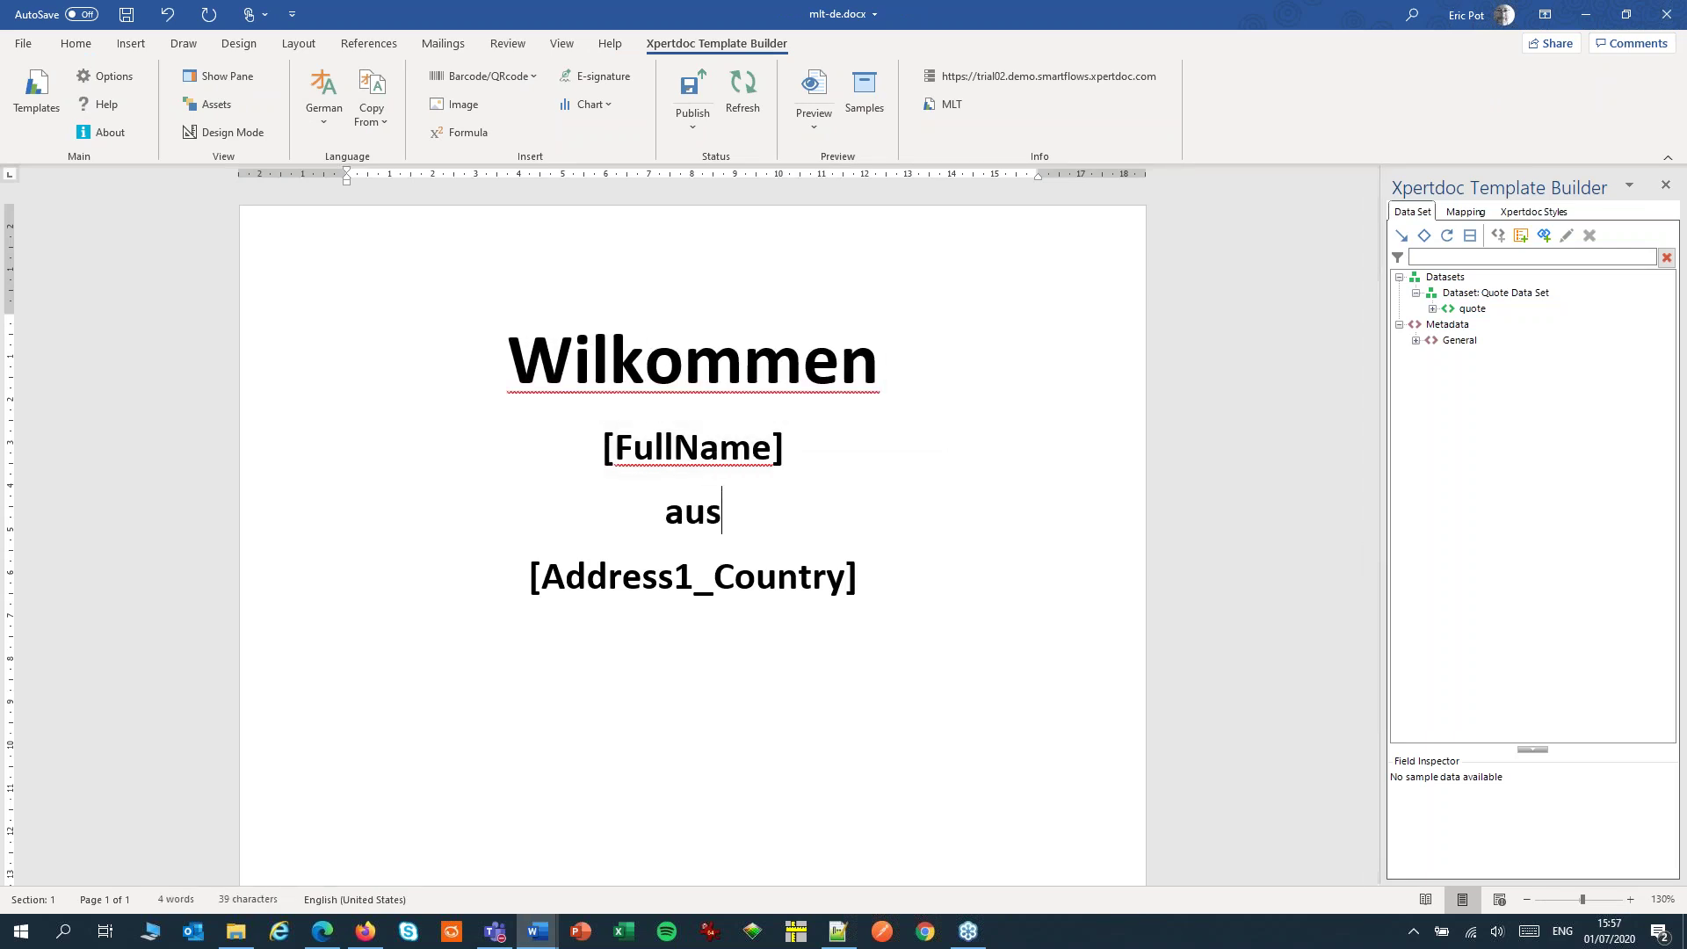
- Publish the German variant of the MLT template with the comment "Erste"
{"action": "left_click", "coordinate": [692, 93]}
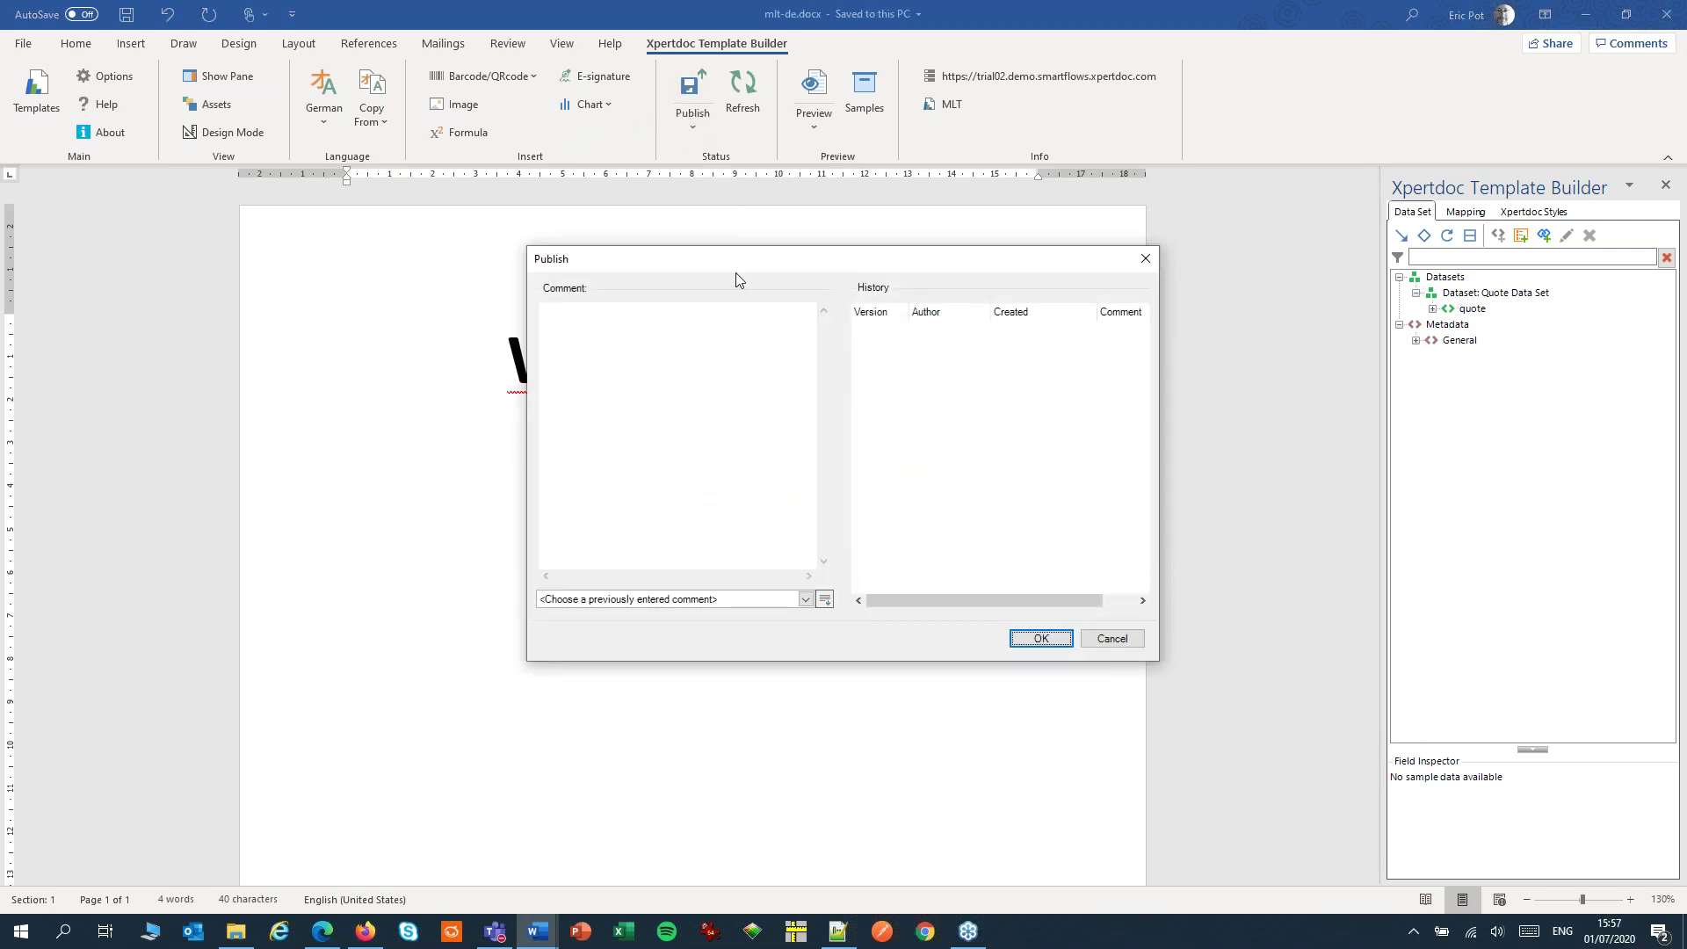
{"action": "left_click", "coordinate": [693, 388]}
{"action": "type", "text": "Erste"}
{"action": "left_click", "coordinate": [1012, 646]}
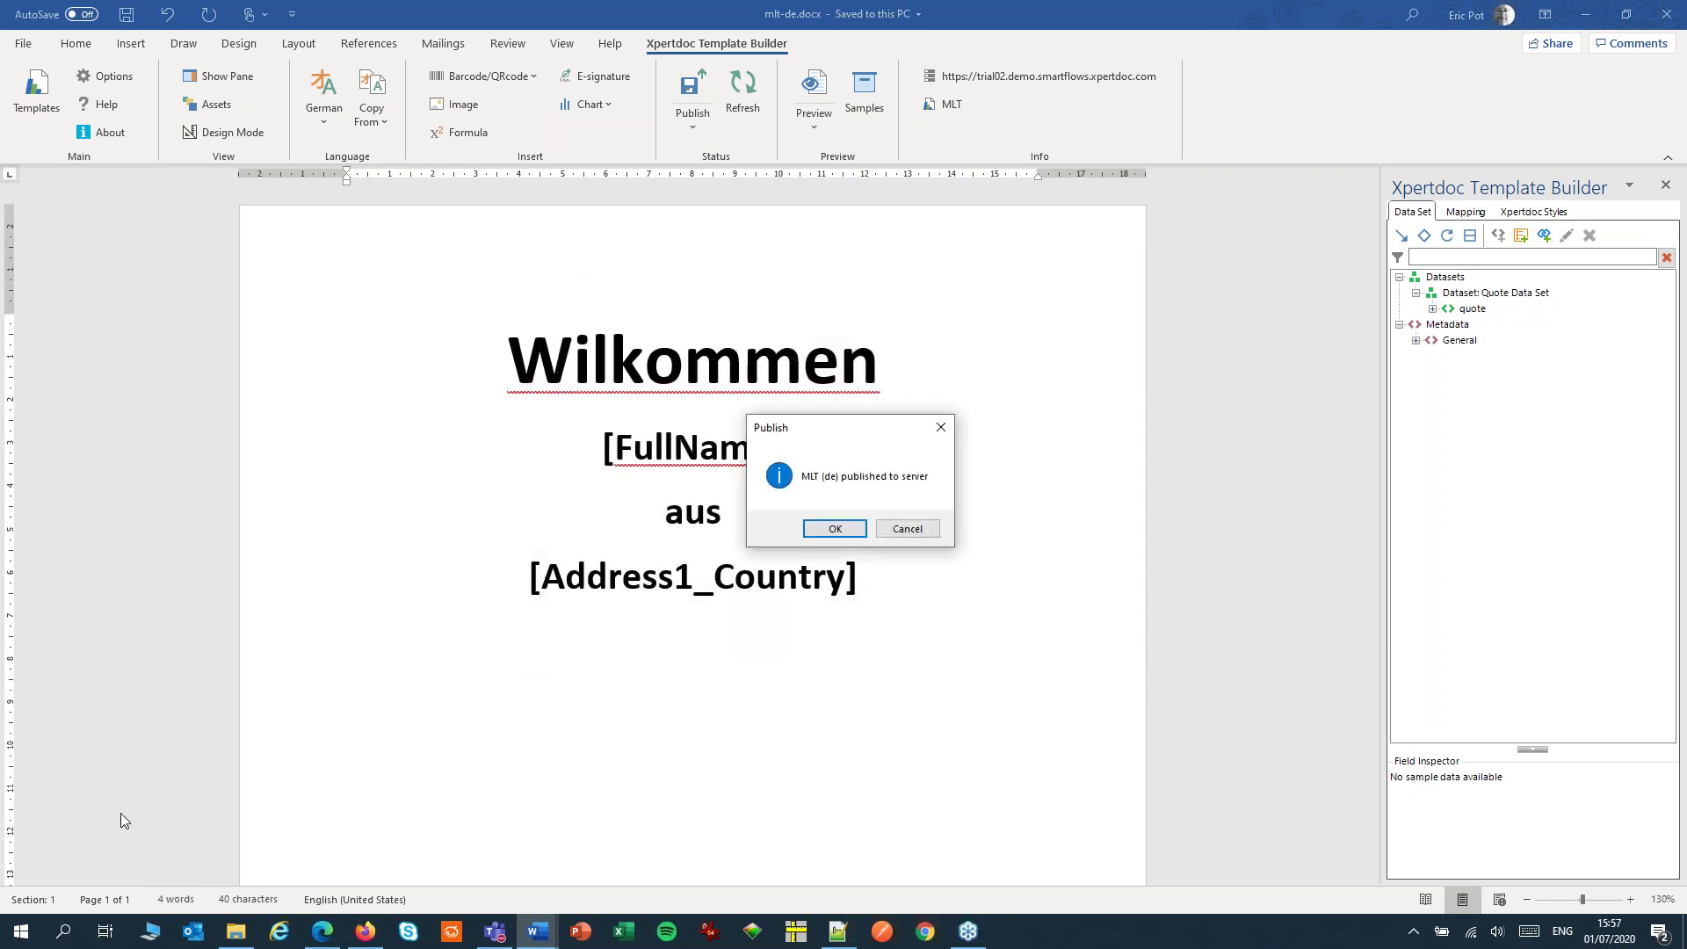
{"action": "left_click", "coordinate": [815, 528]}
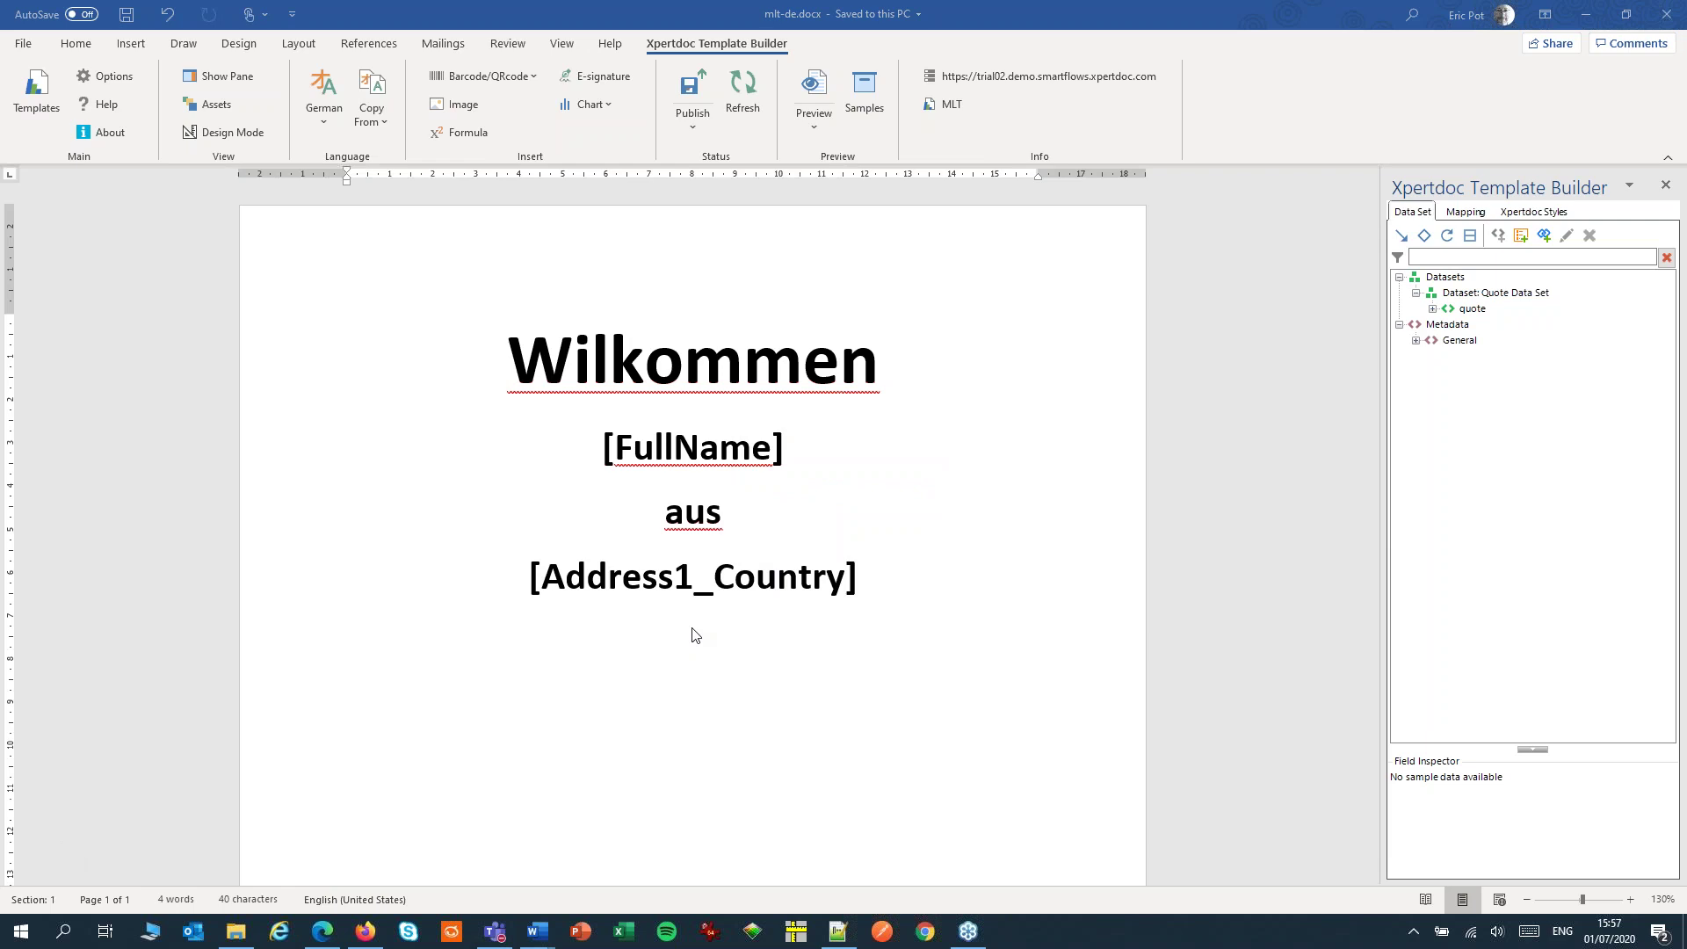
- Switch to Smart Flows in Firefox and create a simple flow named "MLT Flow" from the MLT template
{"action": "left_click", "coordinate": [365, 933]}
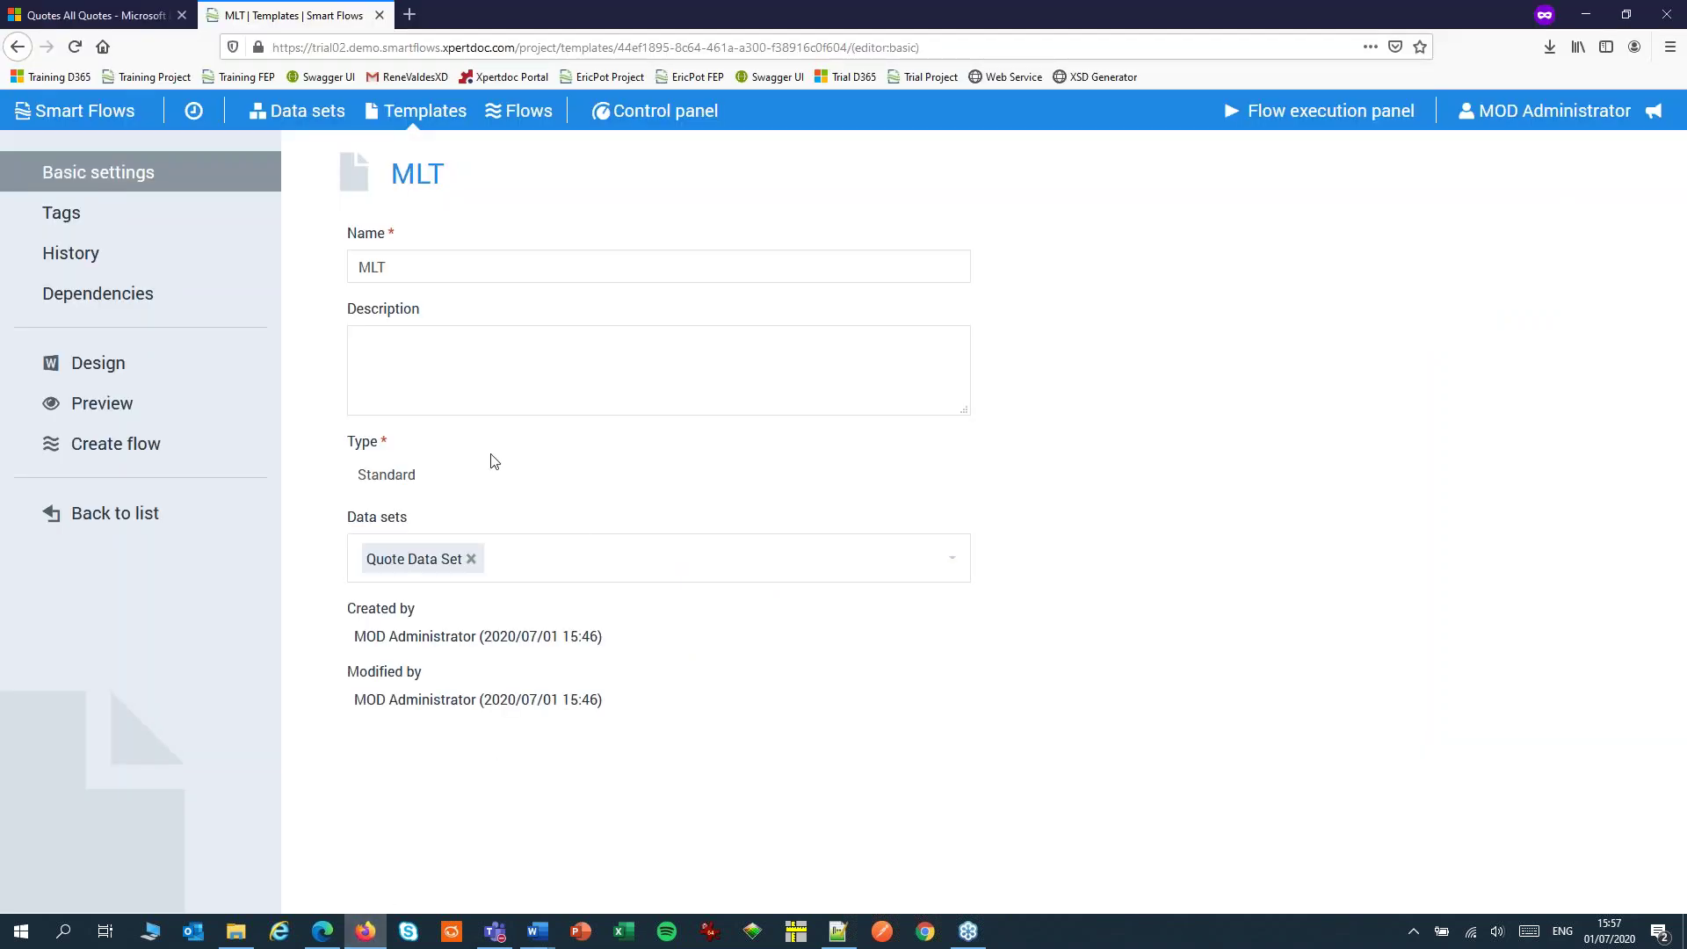
{"action": "left_click", "coordinate": [120, 450]}
{"action": "type", "text": "Flow"}
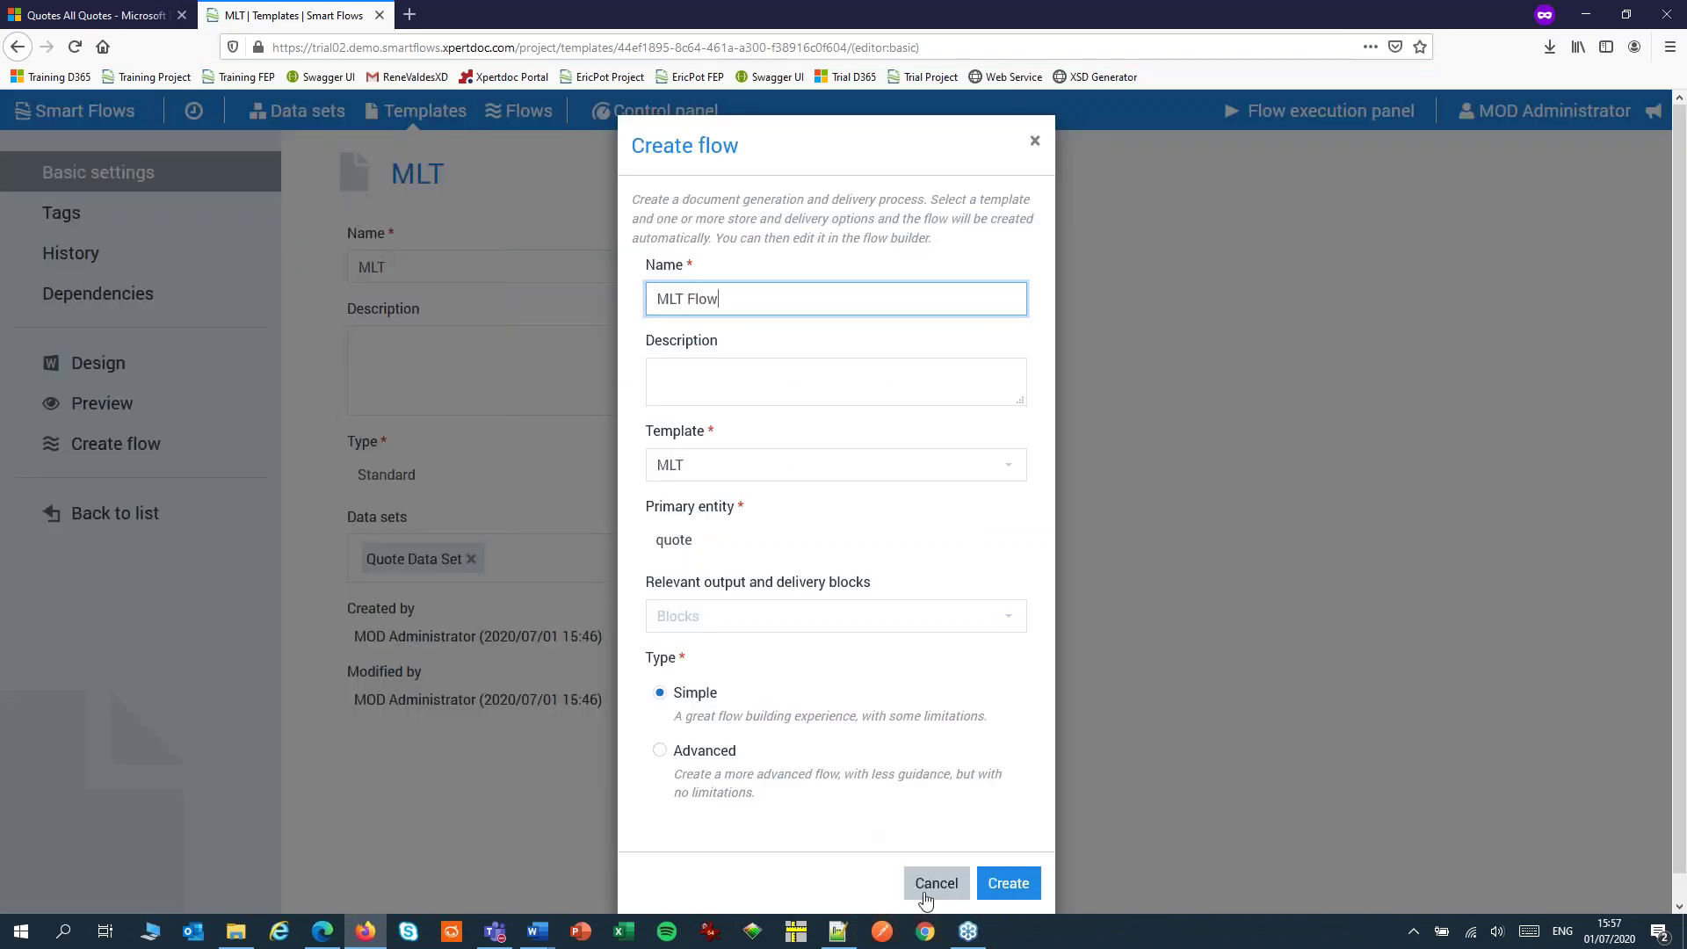
{"action": "left_click", "coordinate": [1008, 883]}
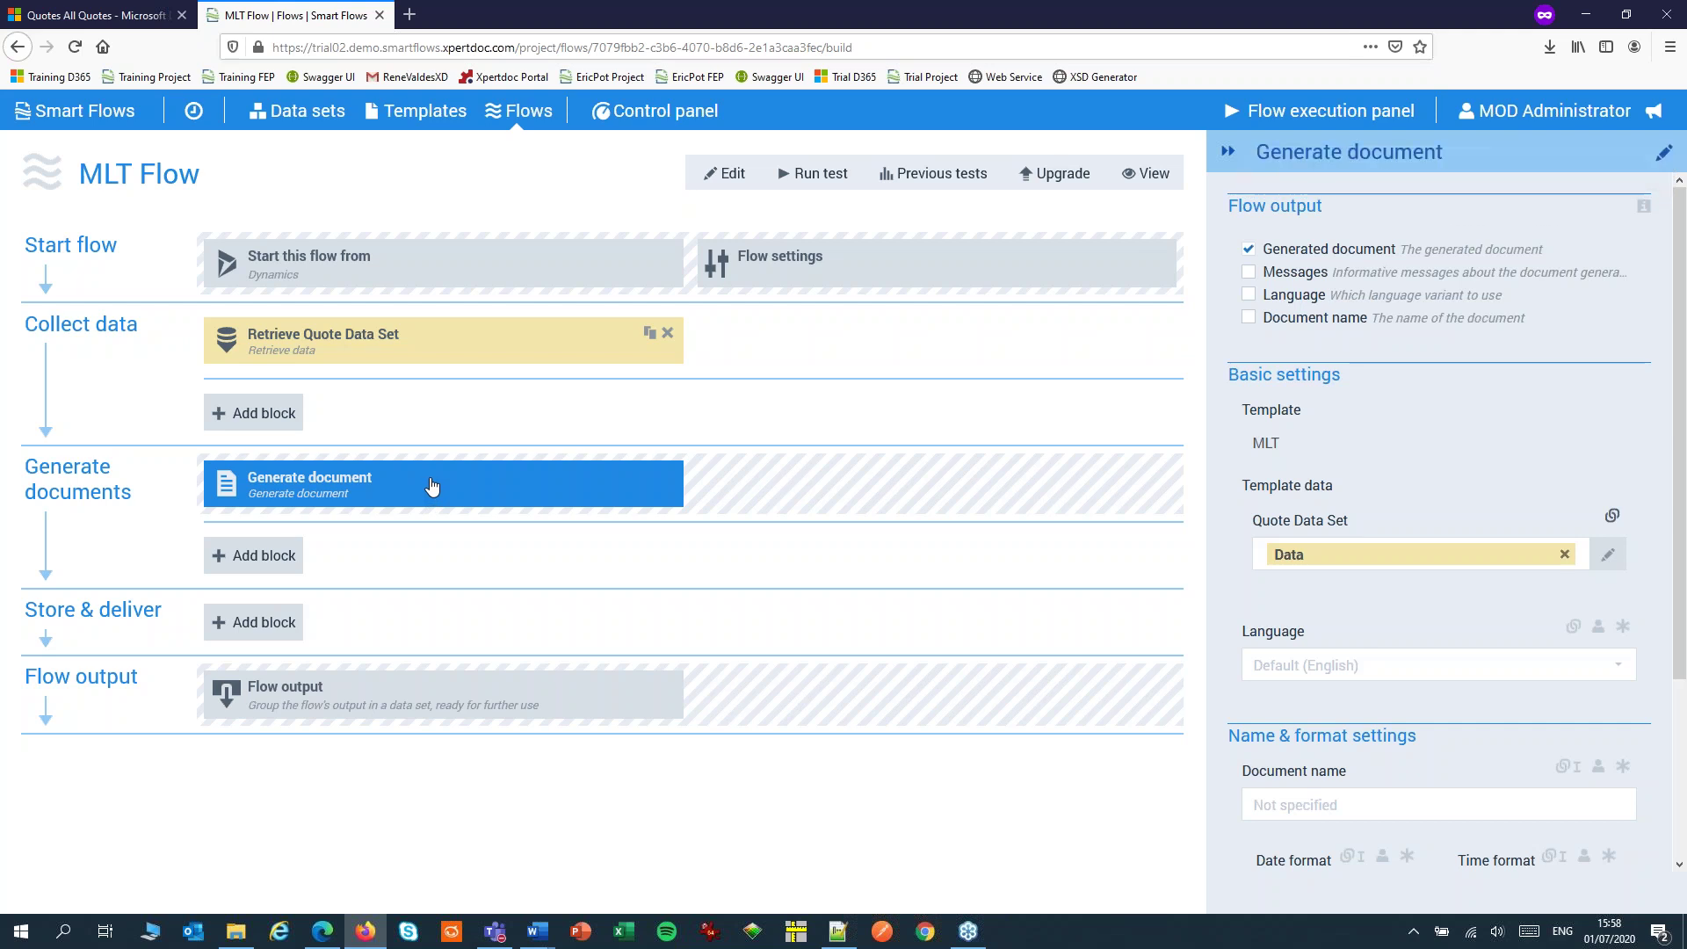
- Make the Generate document block's Language a connected value and choose the data of Retrieve Quote Data Set as its source
{"action": "left_click", "coordinate": [1341, 678]}
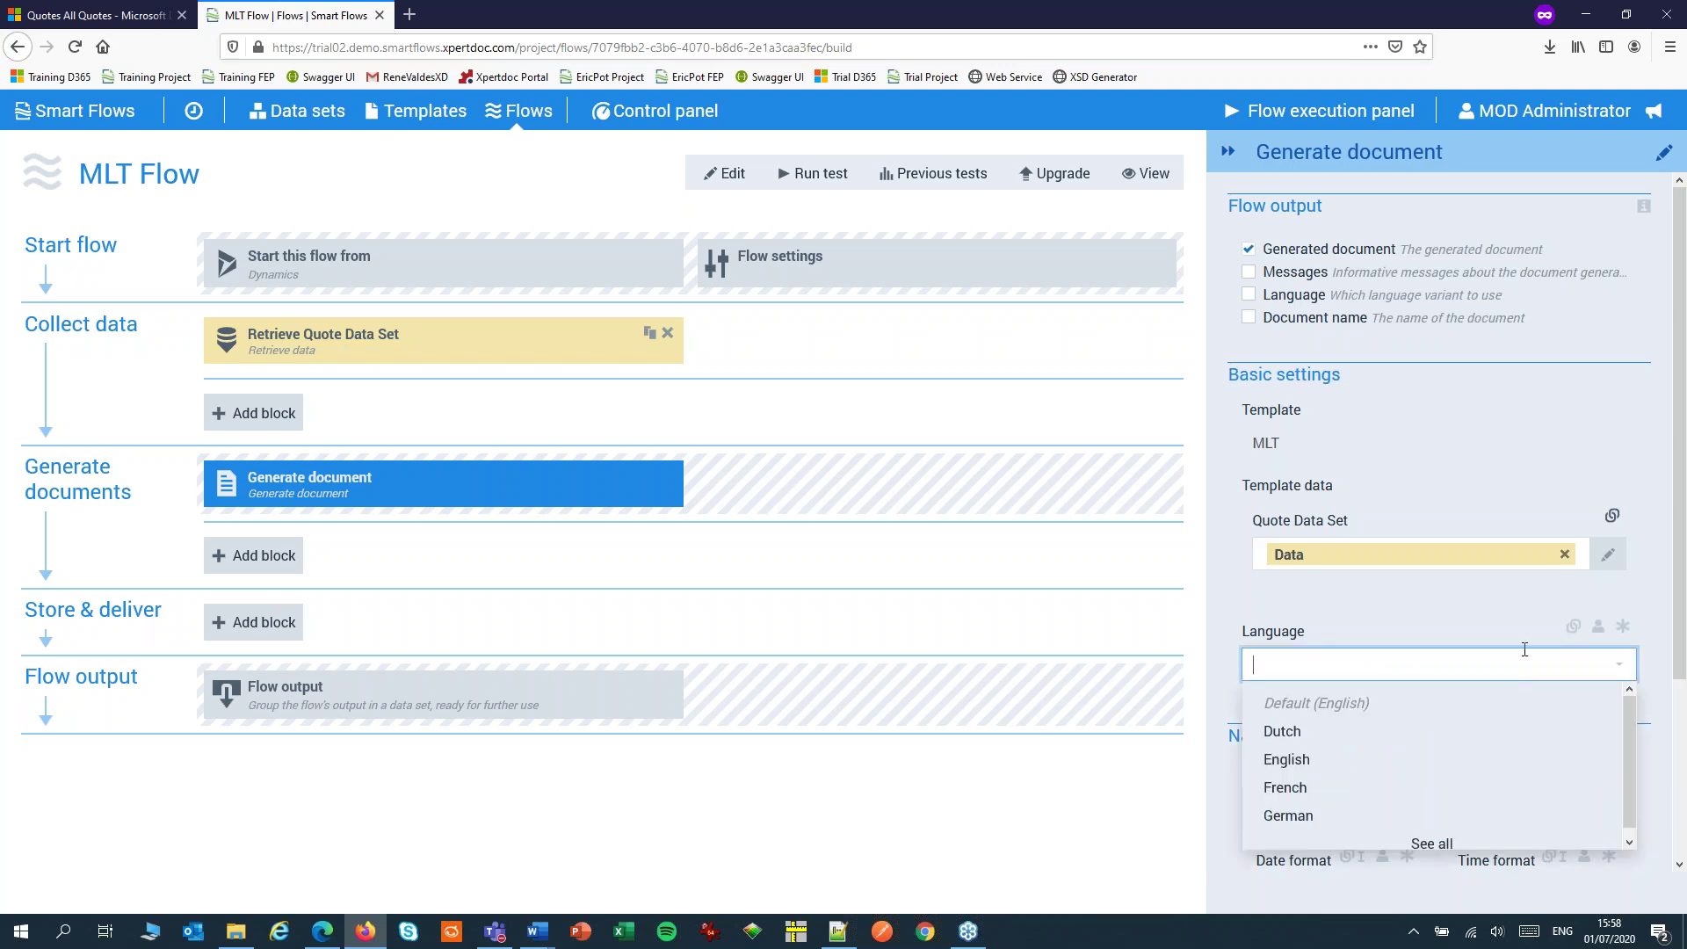
{"action": "left_click", "coordinate": [1574, 626]}
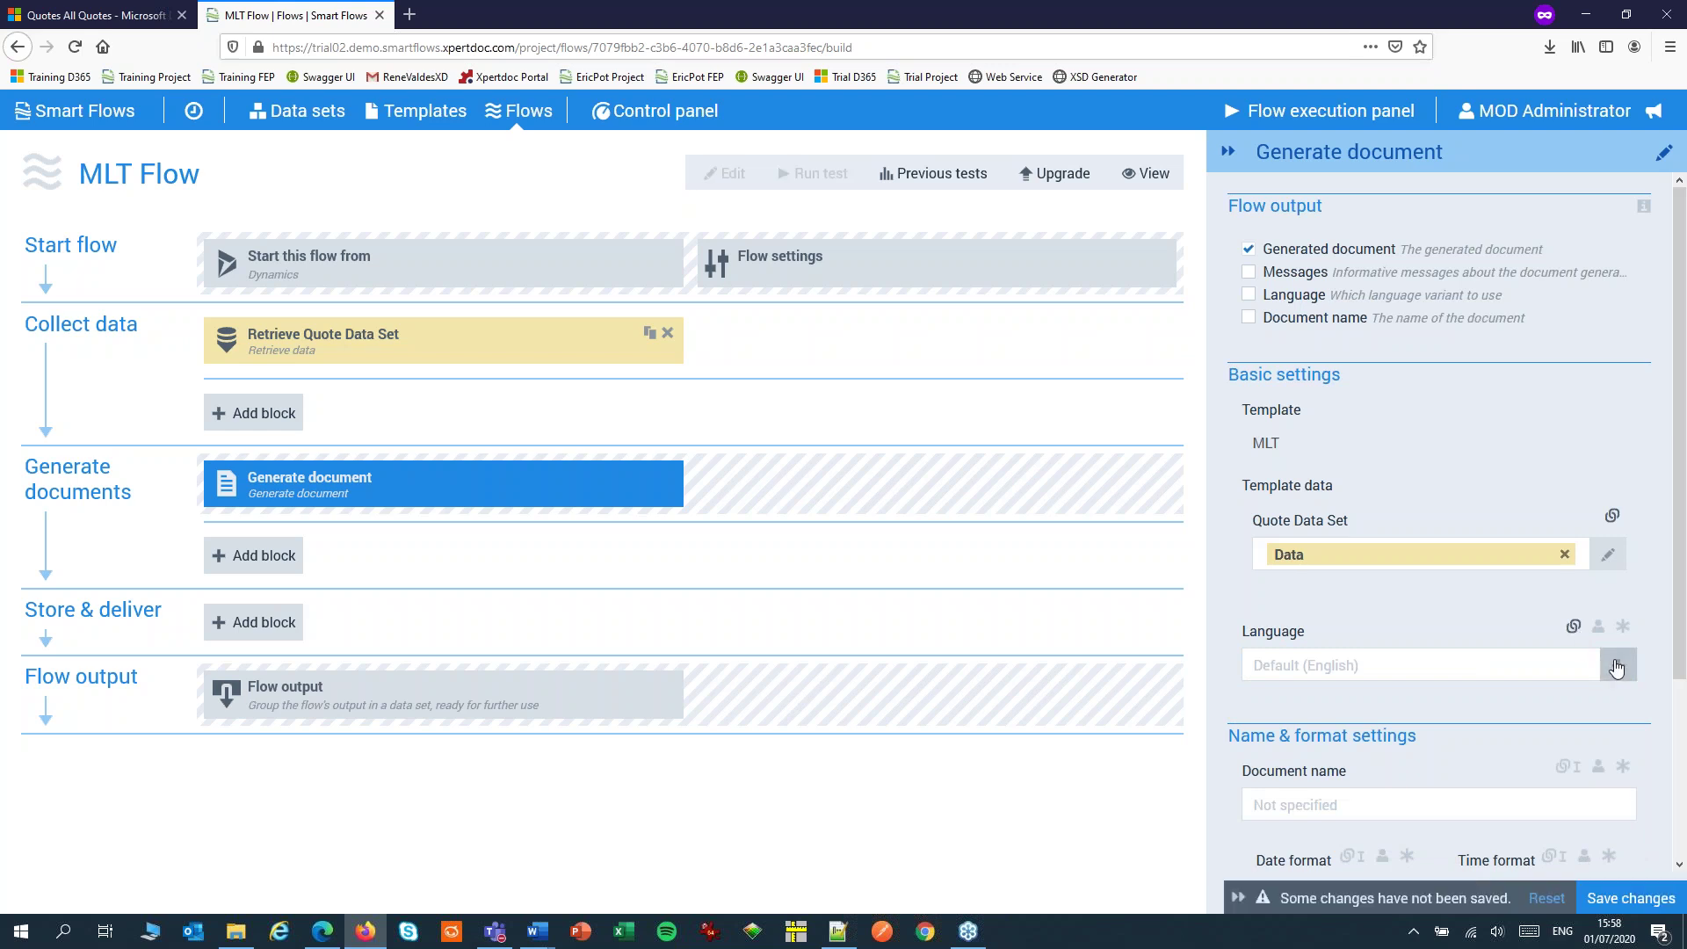
{"action": "left_click", "coordinate": [1616, 668]}
{"action": "left_click", "coordinate": [448, 340]}
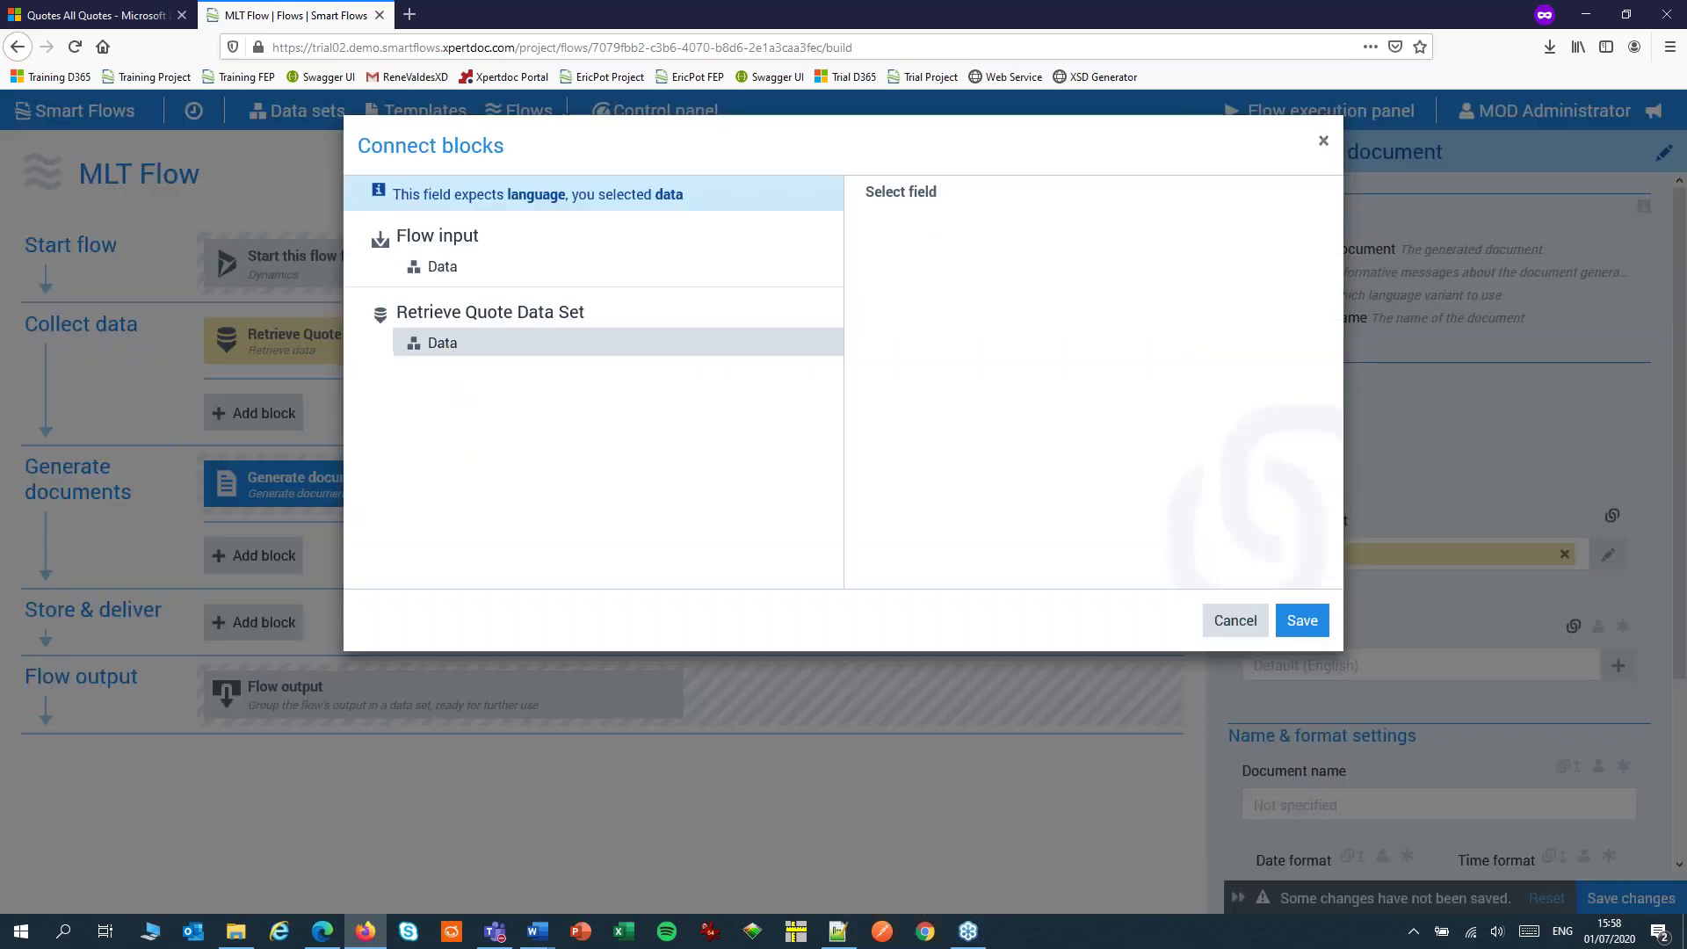
{"action": "left_click", "coordinate": [887, 227]}
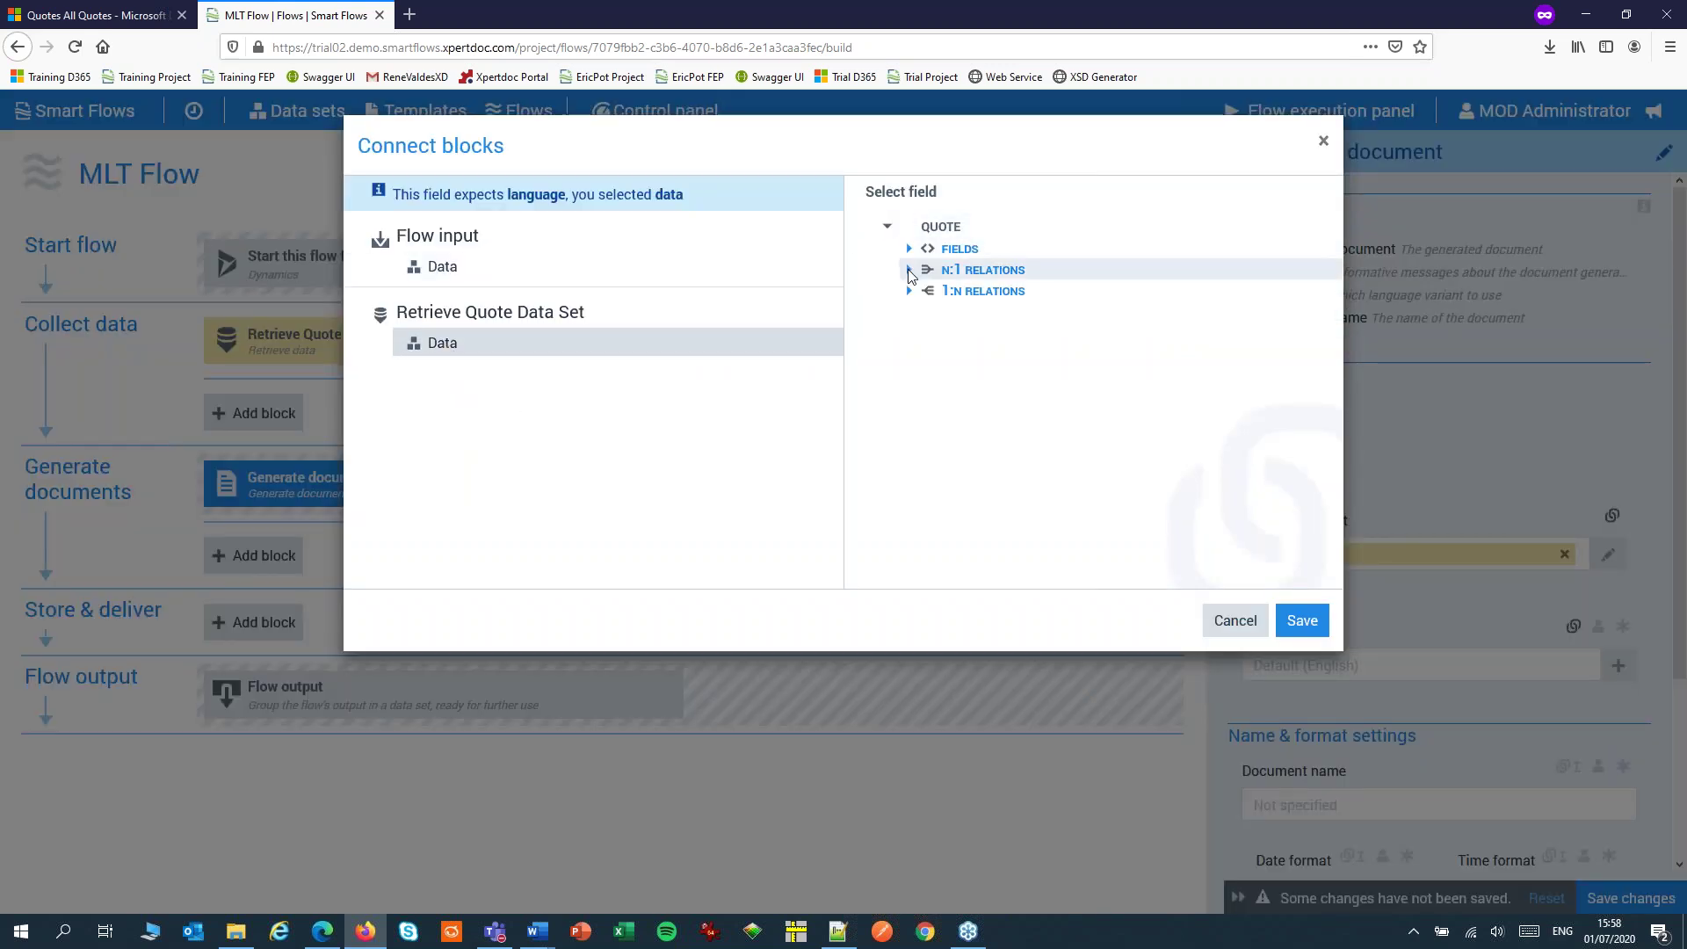
{"action": "left_click", "coordinate": [909, 270]}
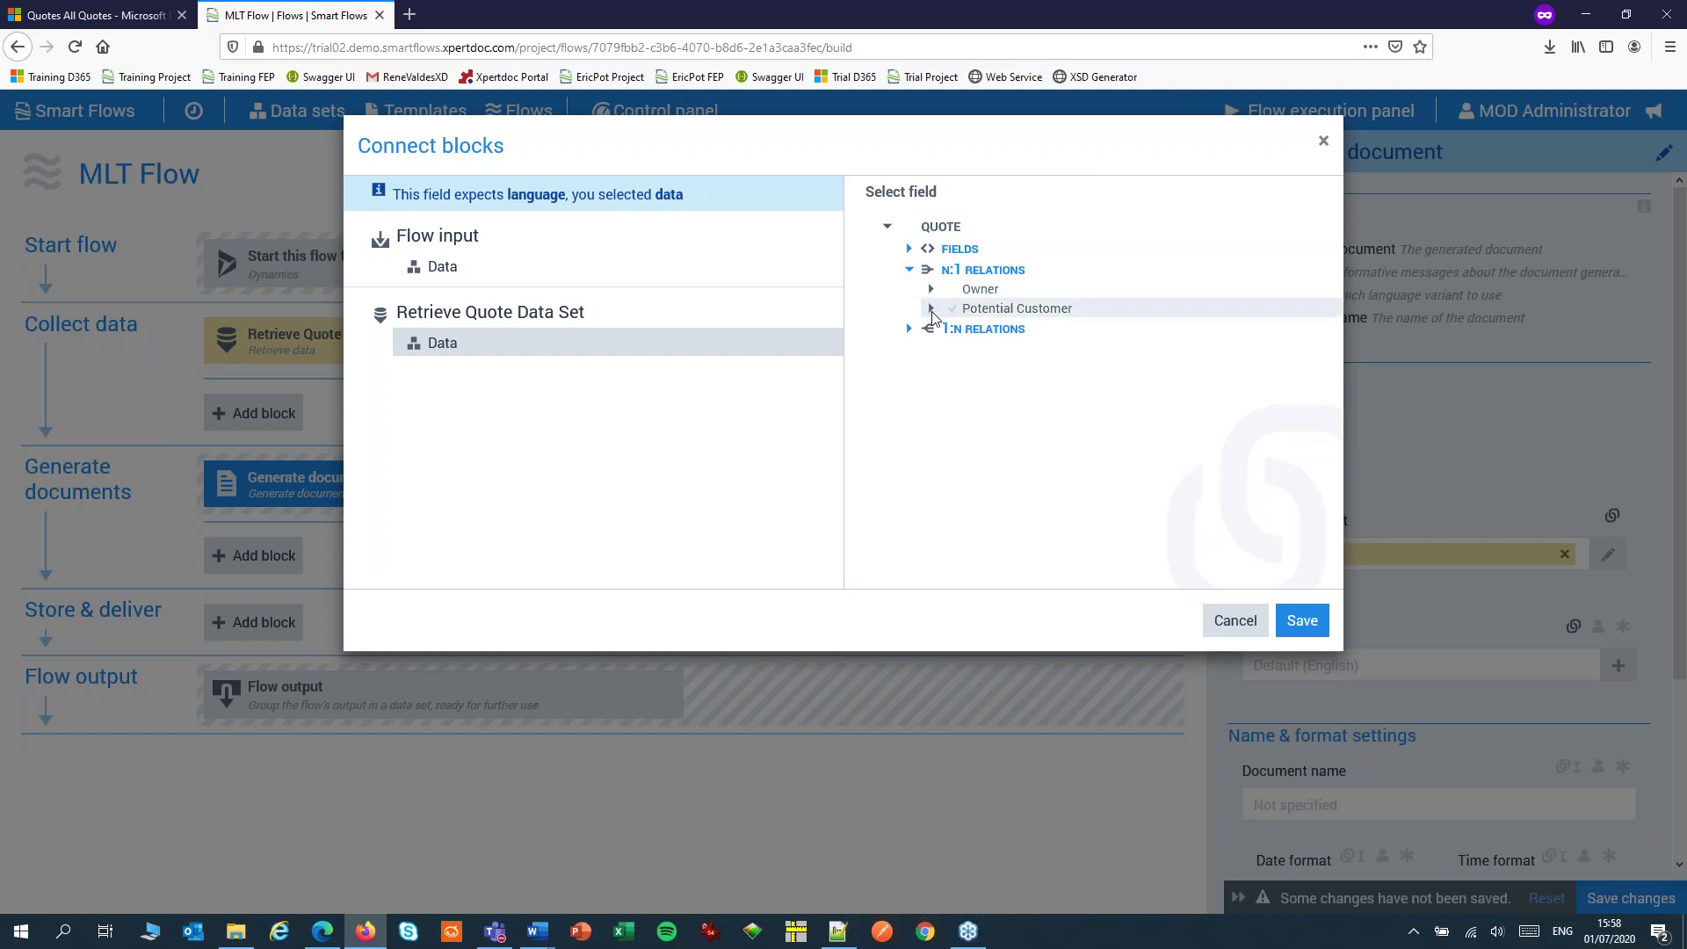
{"action": "left_click", "coordinate": [931, 308]}
{"action": "left_click", "coordinate": [954, 330]}
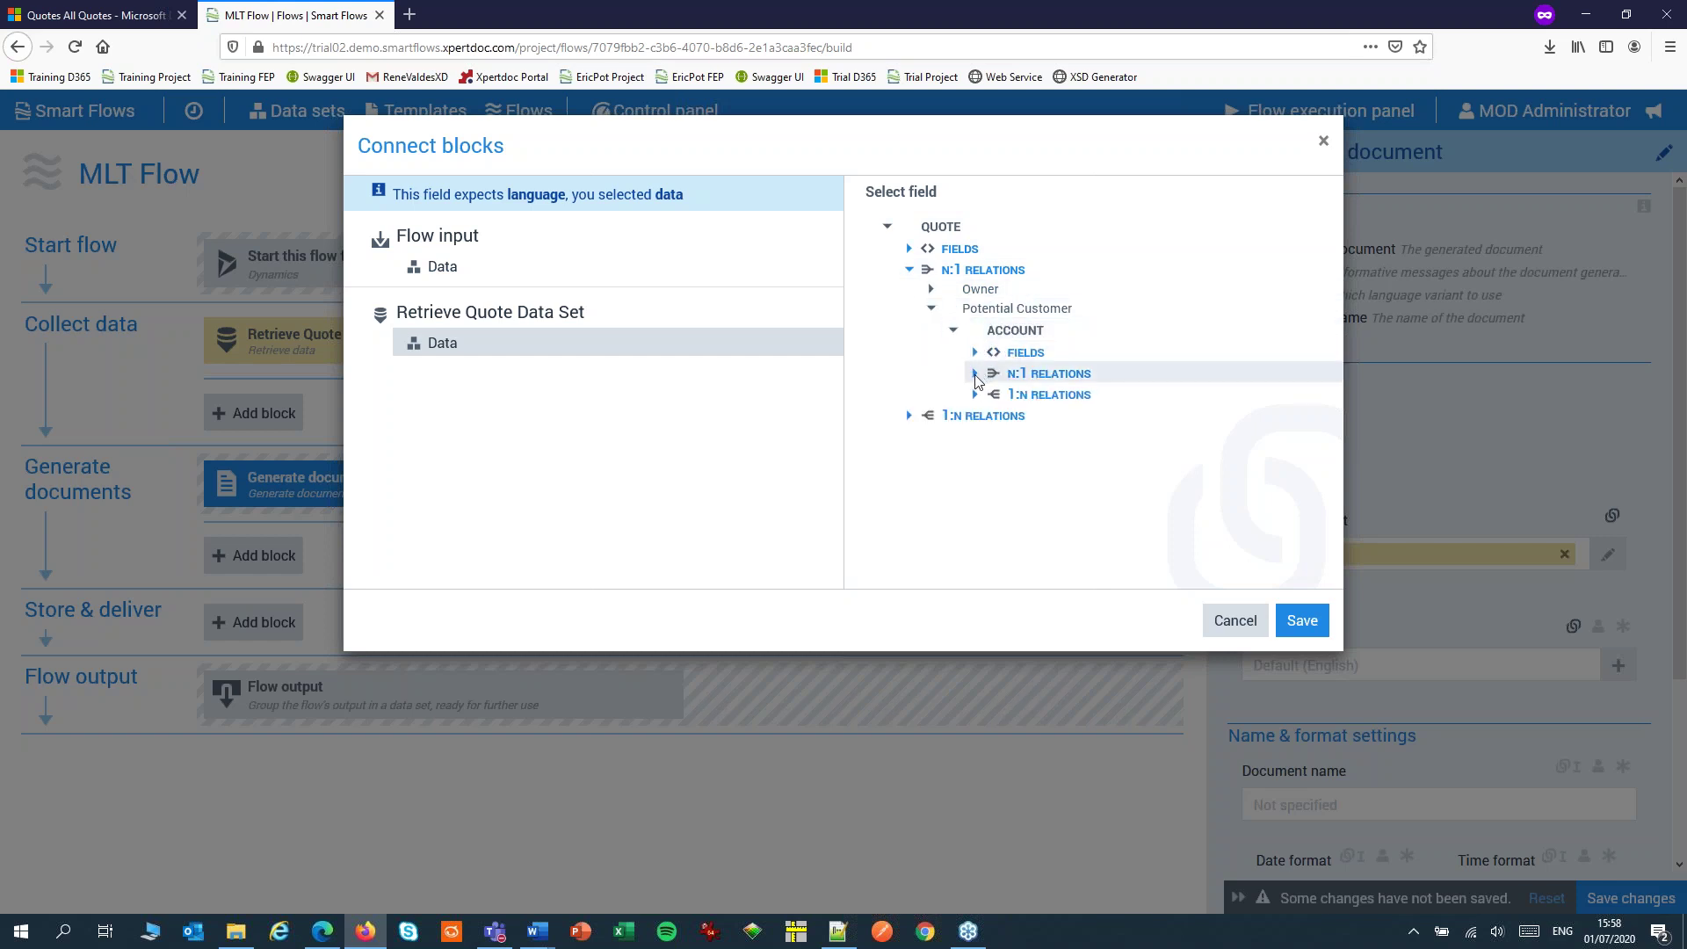
{"action": "left_click", "coordinate": [975, 376]}
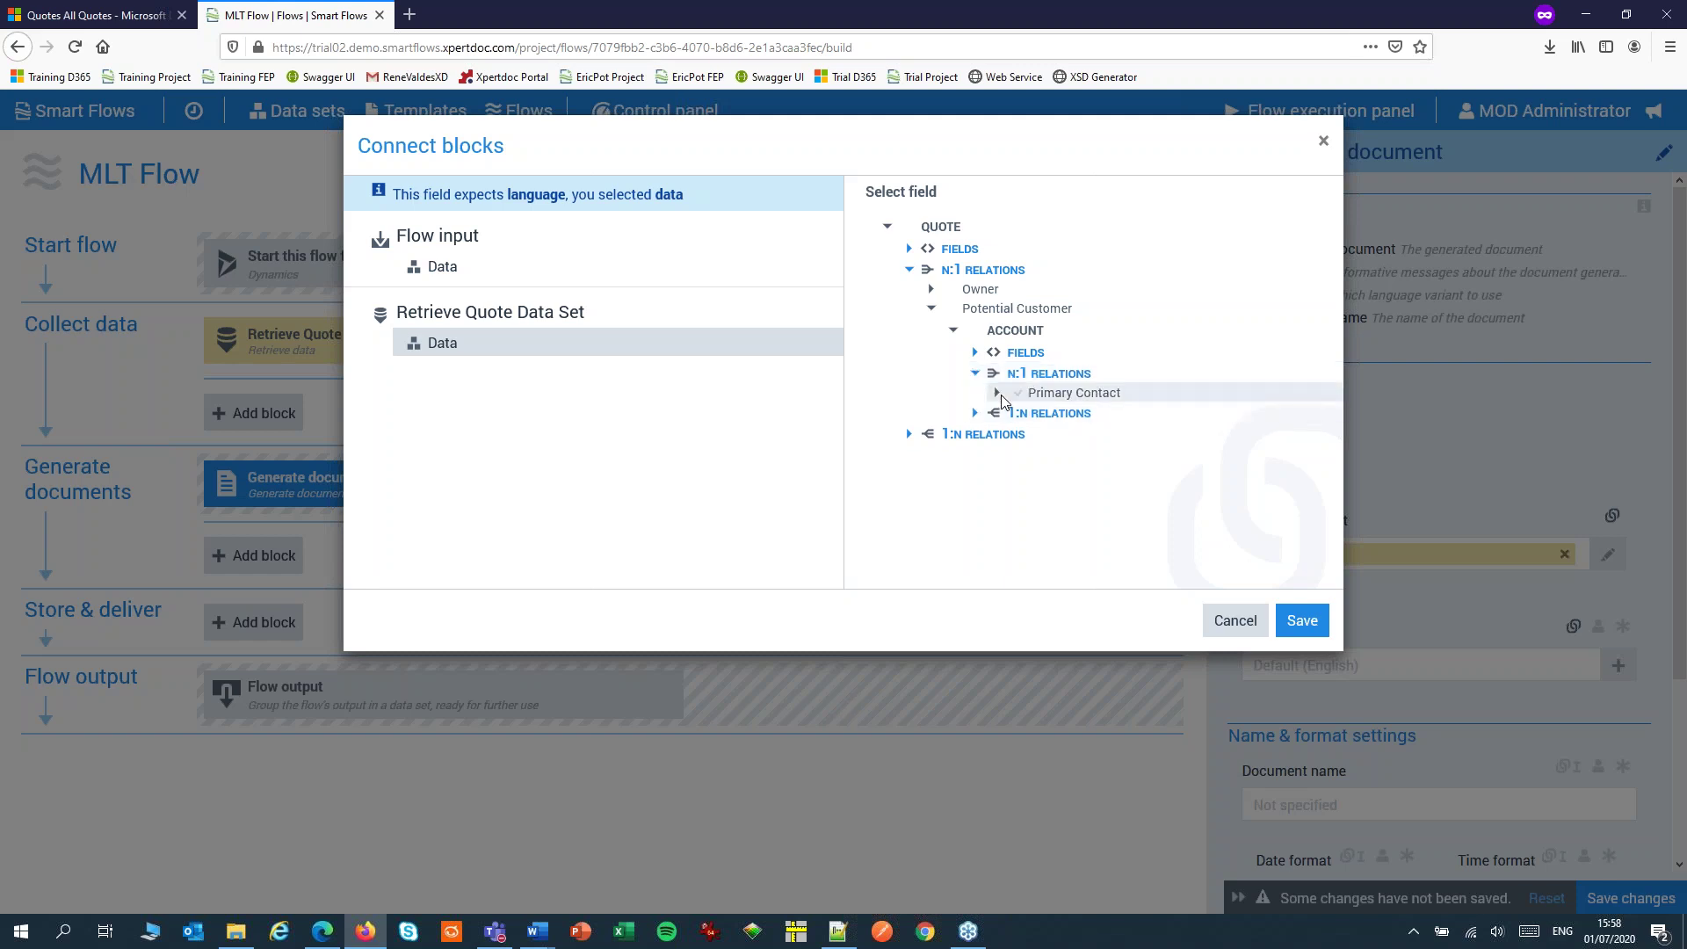
{"action": "left_click", "coordinate": [999, 394]}
{"action": "left_click", "coordinate": [1020, 415]}
{"action": "left_click", "coordinate": [1041, 436]}
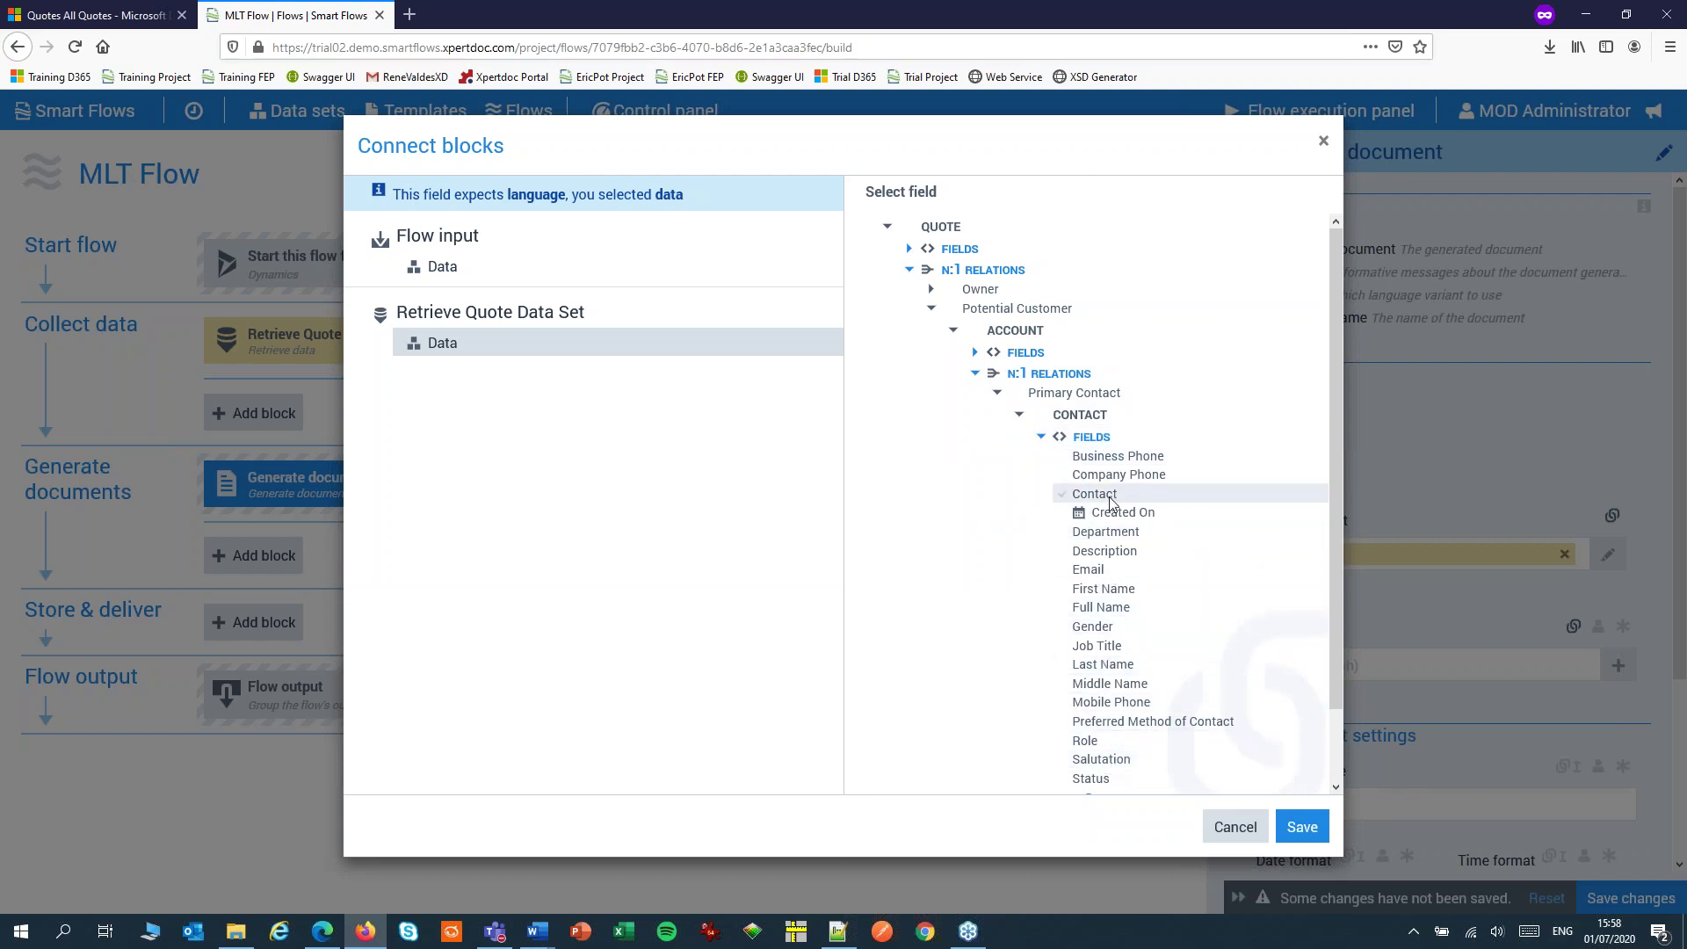
- Connect Language to the account's Address 1: Country/Region field, include Language in the flow output and save the flow
{"action": "left_click", "coordinate": [975, 352]}
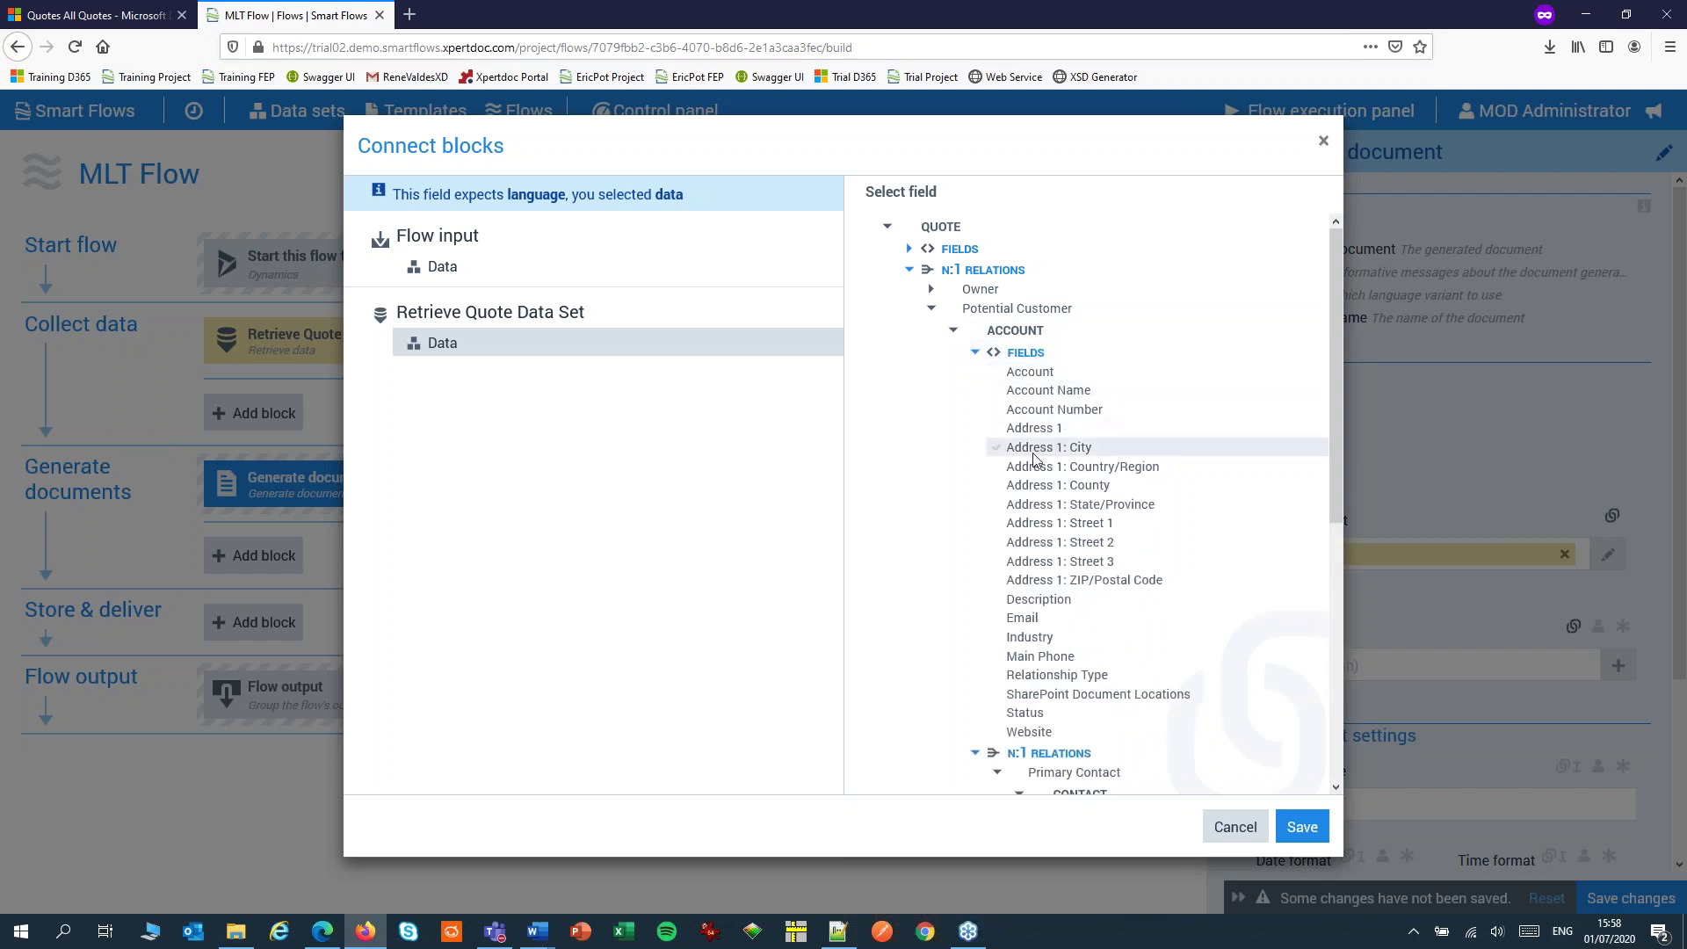
{"action": "left_click", "coordinate": [999, 467]}
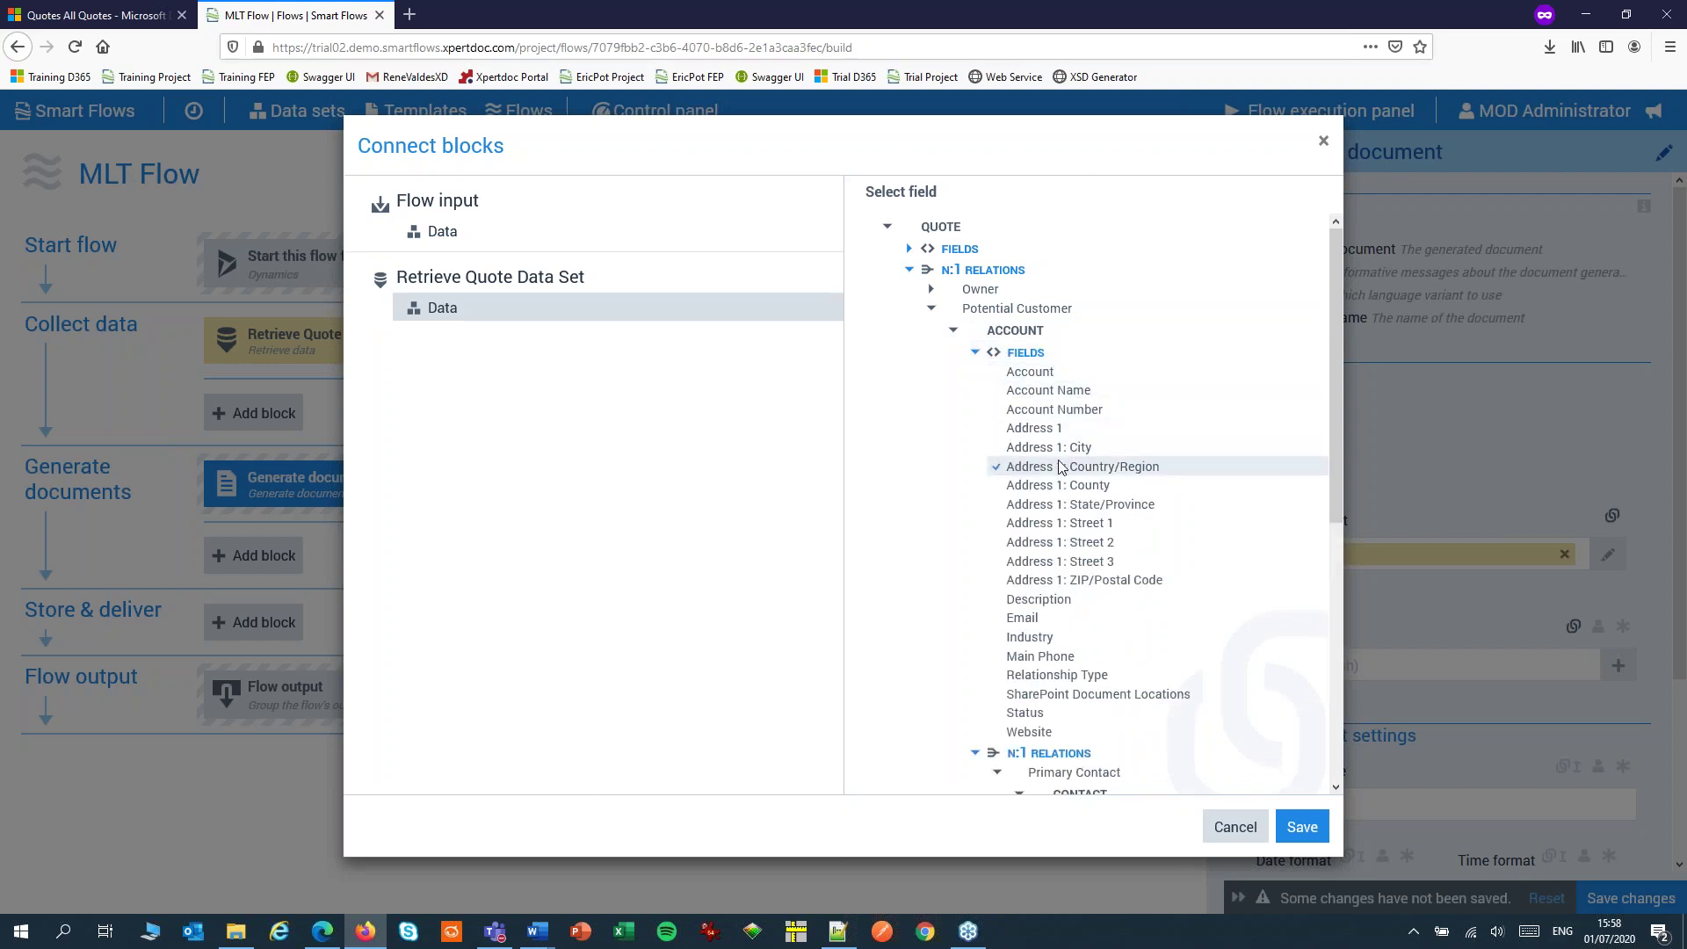
{"action": "left_click", "coordinate": [1305, 828]}
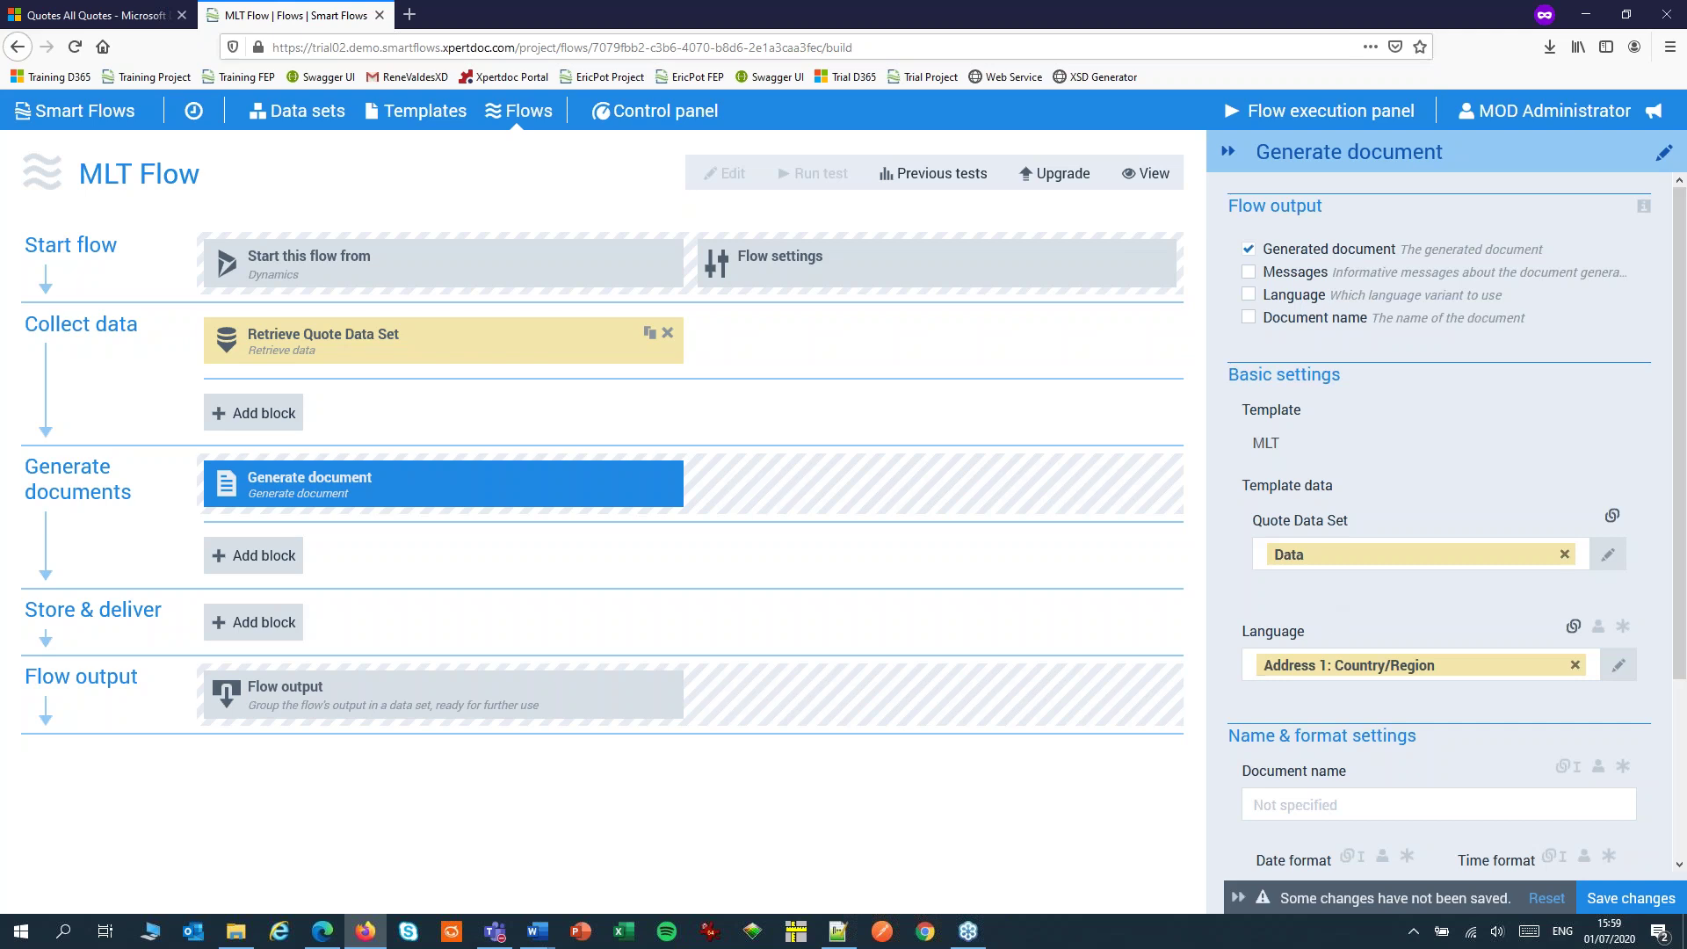
{"action": "left_click", "coordinate": [1249, 295]}
{"action": "left_click", "coordinate": [1628, 898]}
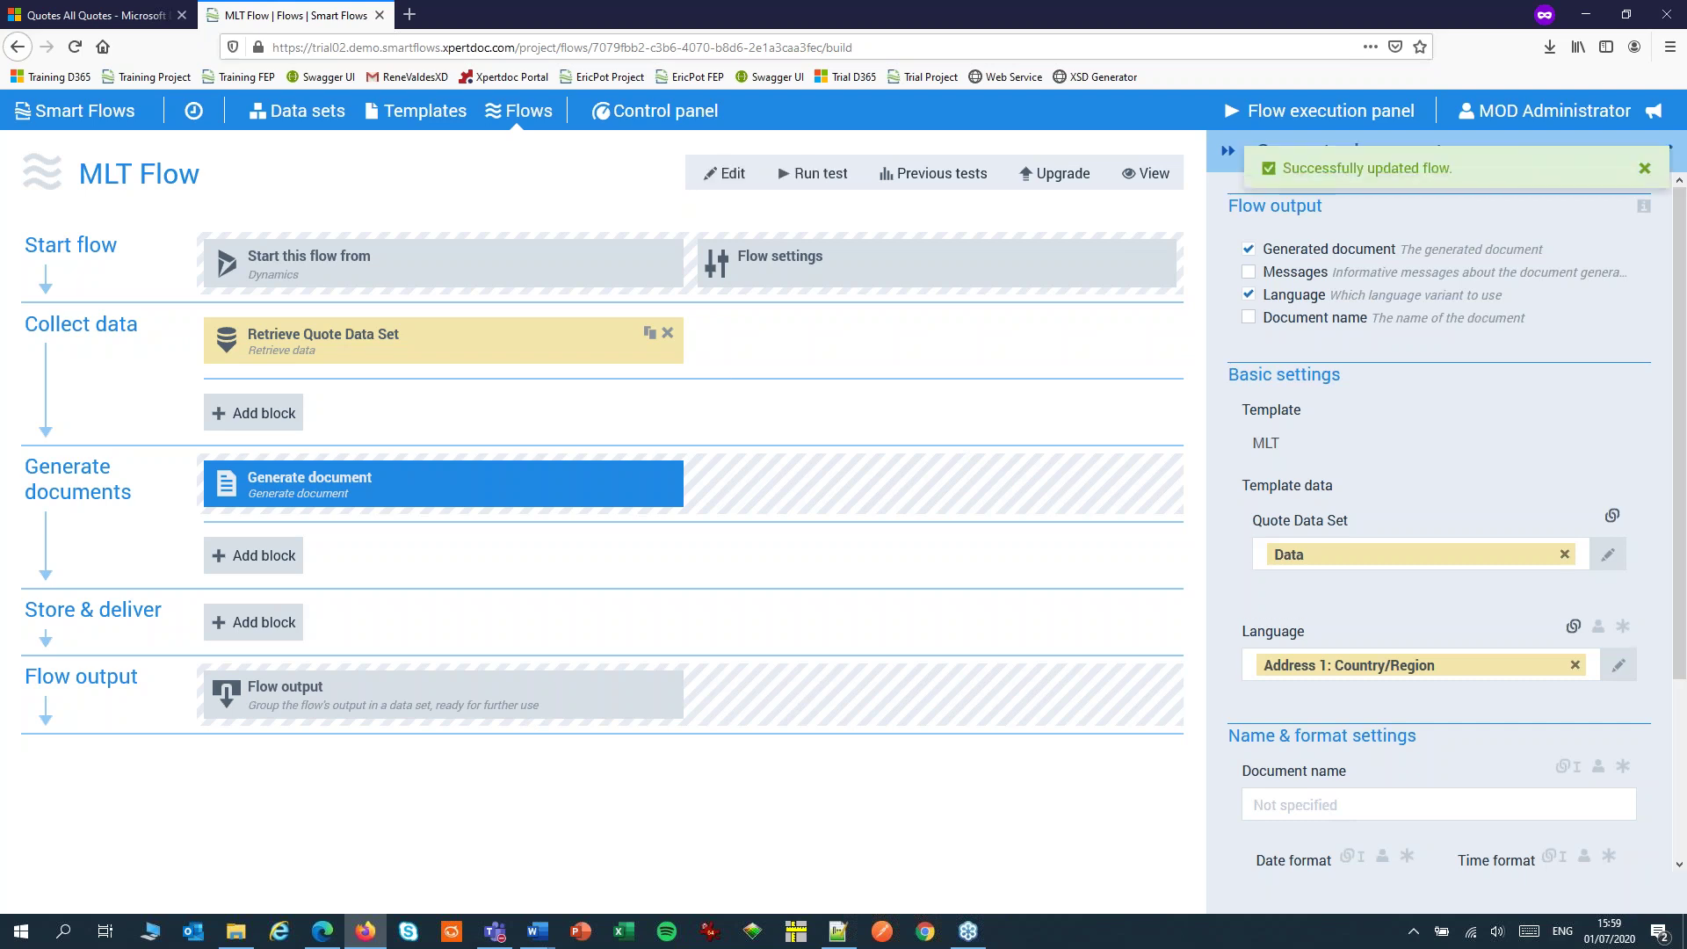
- Switch to Dynamics 365, open the A. Datum Solar Quote and run MLT Flow on it
{"action": "left_click", "coordinate": [55, 17]}
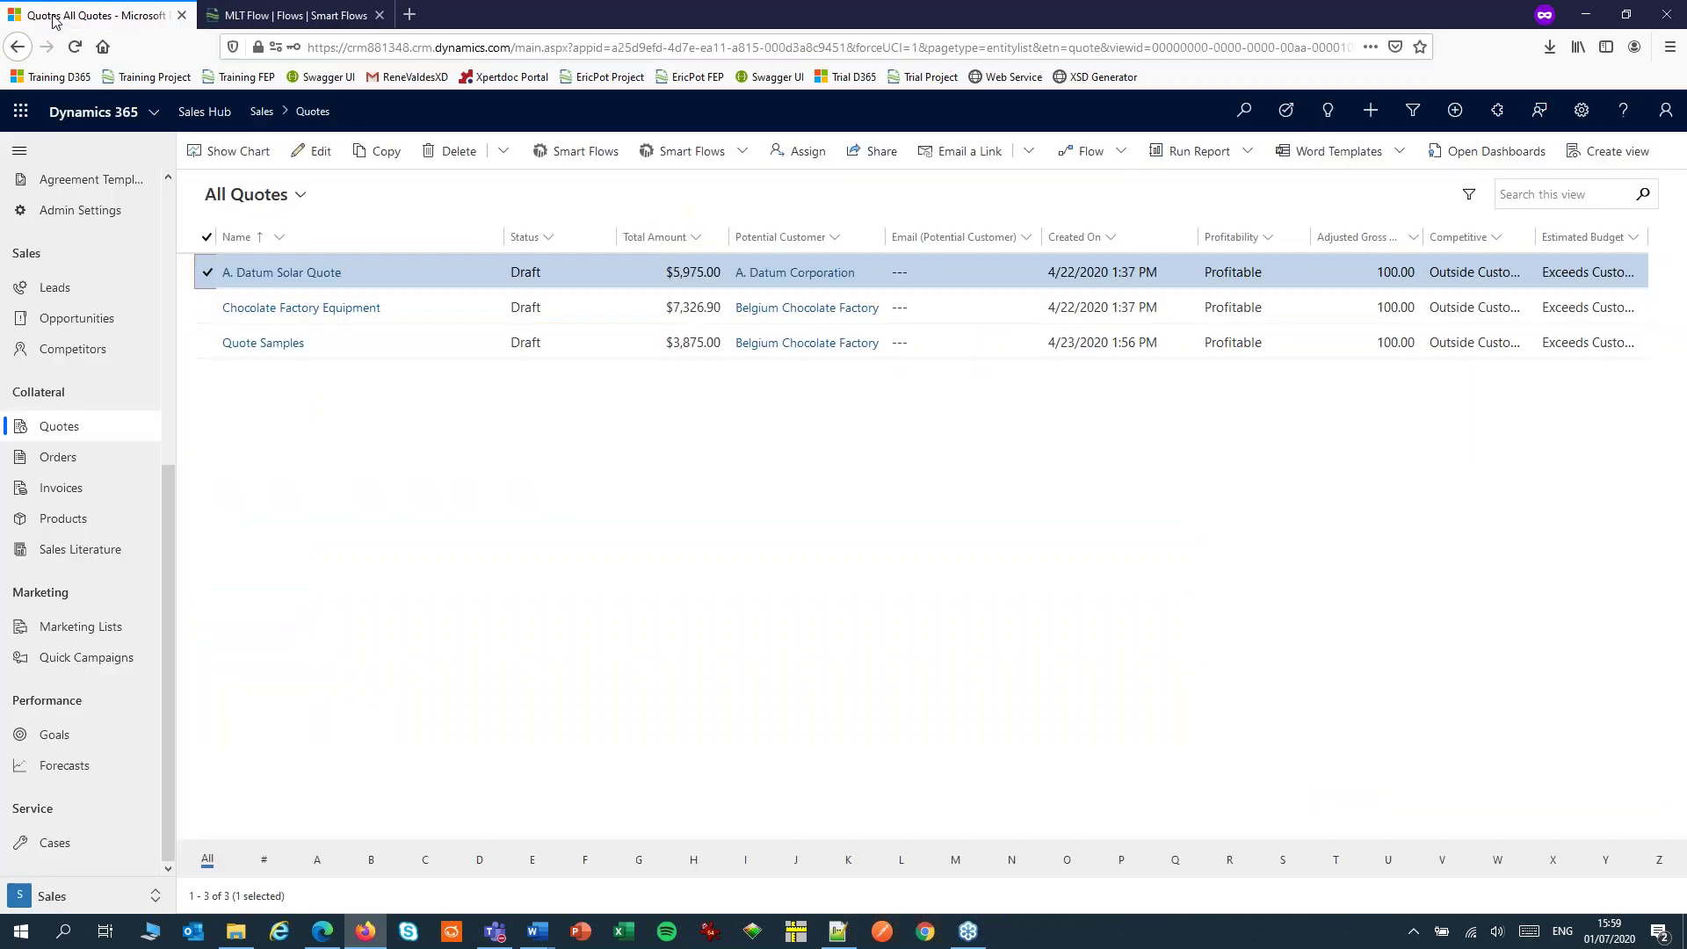
{"action": "left_click", "coordinate": [274, 273]}
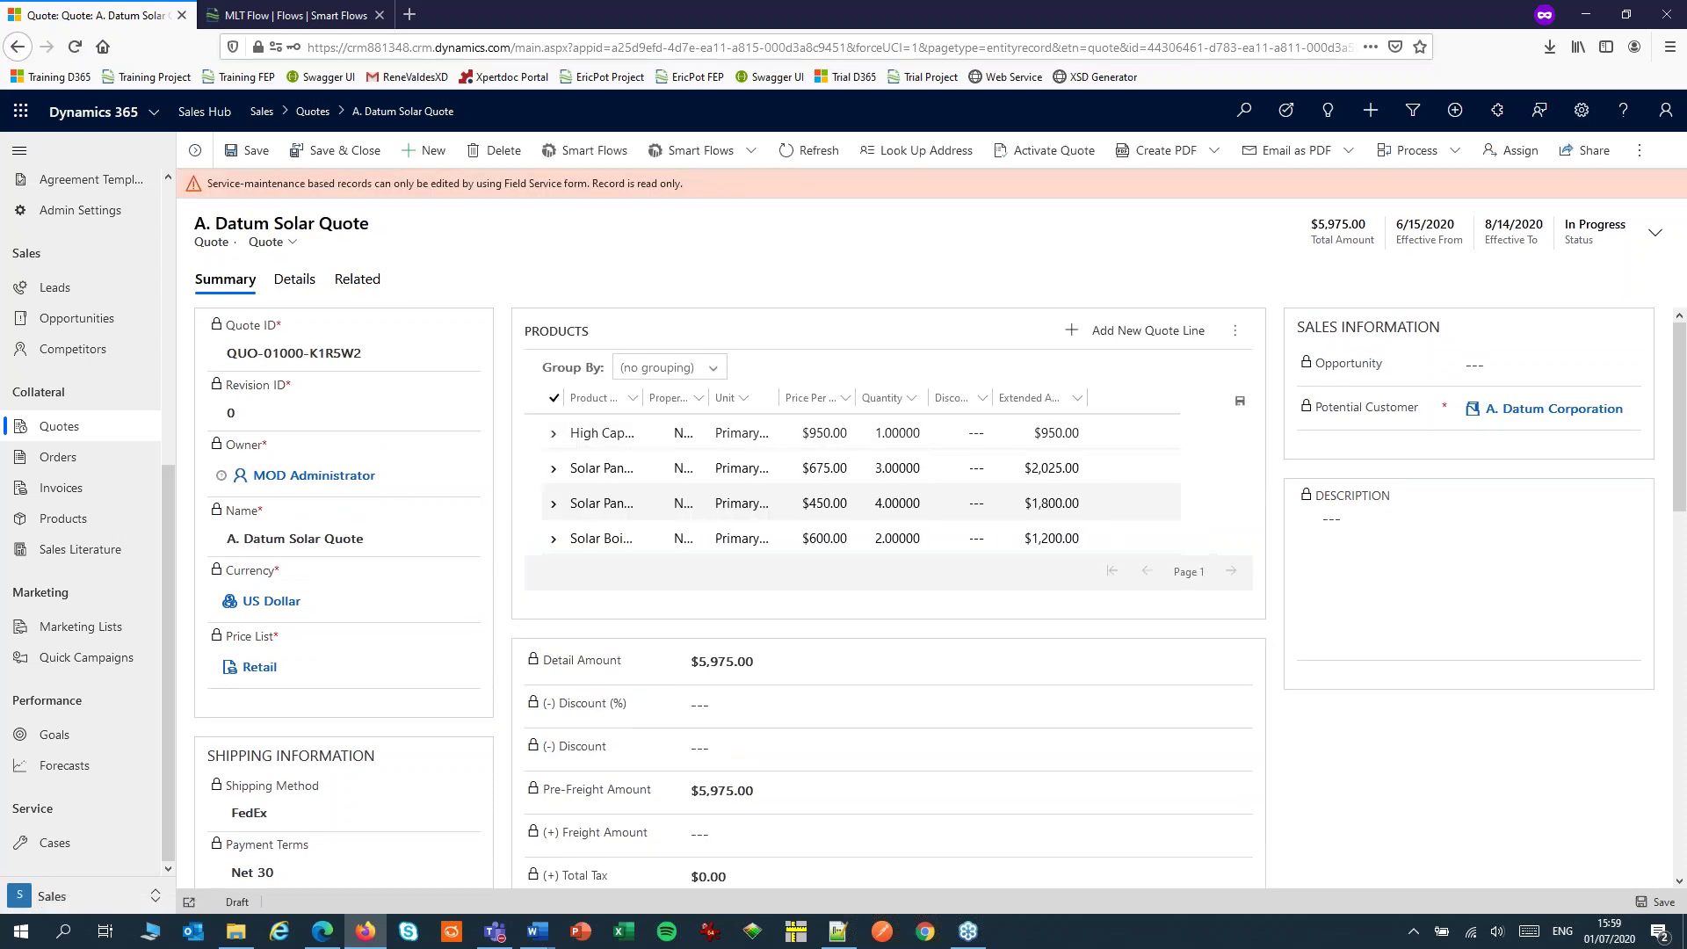
{"action": "left_click", "coordinate": [688, 153]}
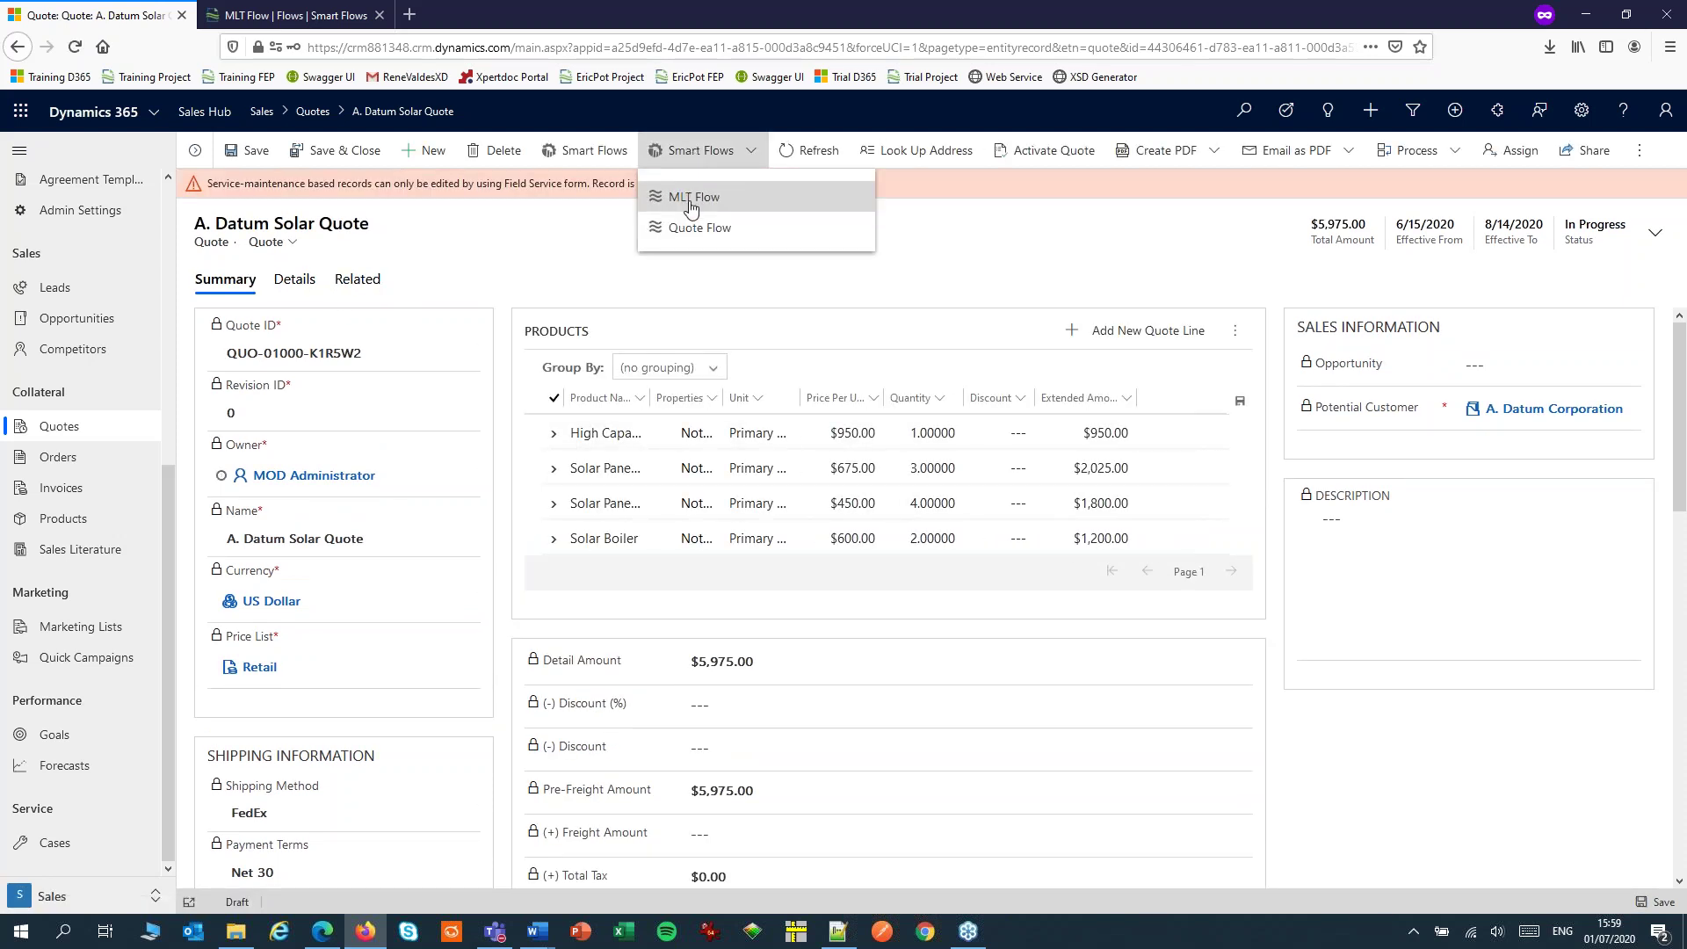
{"action": "left_click", "coordinate": [690, 193]}
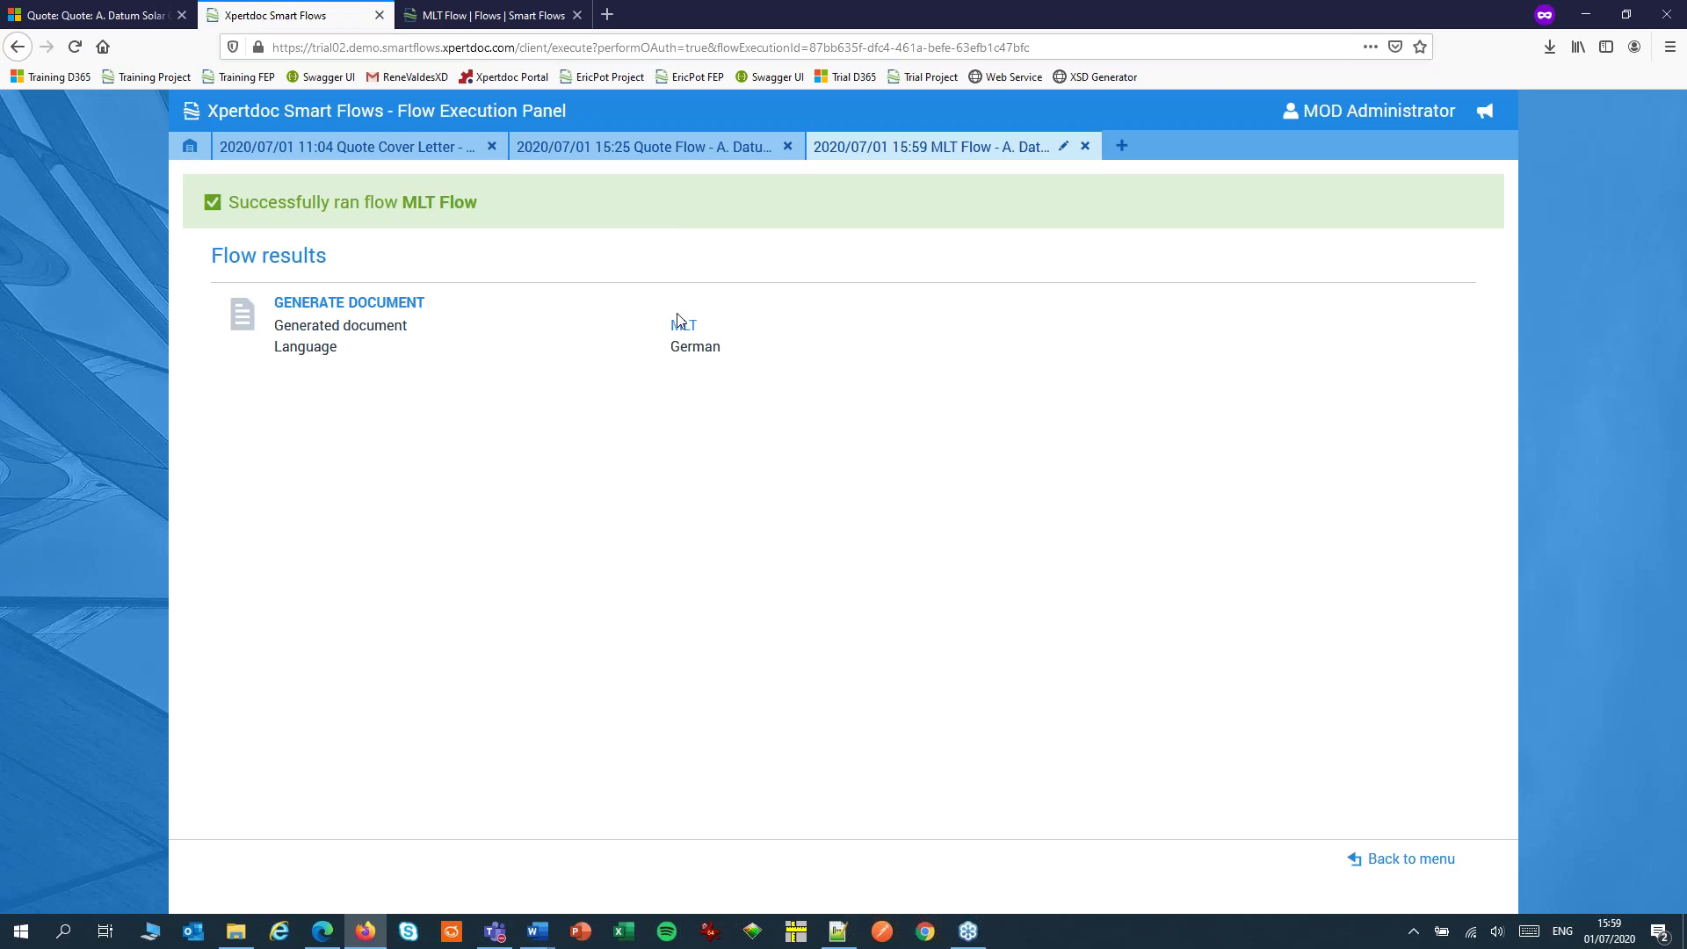
- Download the generated MLT document, view MLT.pdf in Acrobat Reader and close it
{"action": "left_click", "coordinate": [684, 330]}
{"action": "left_click", "coordinate": [1550, 48]}
{"action": "left_click", "coordinate": [1363, 85]}
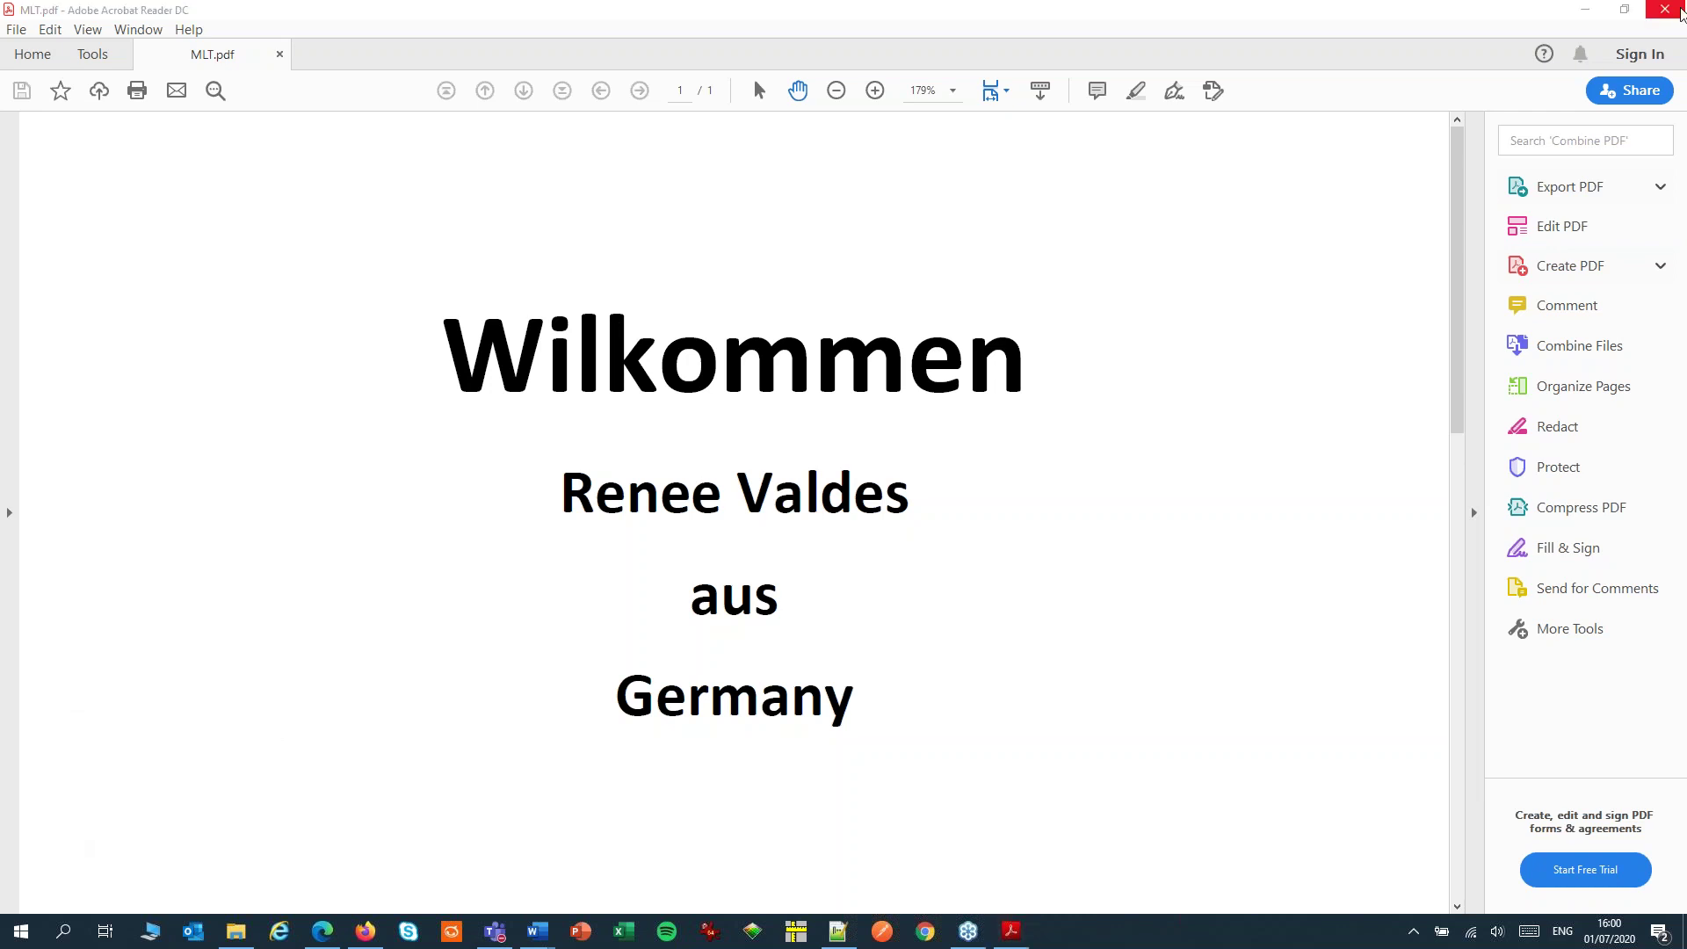
{"action": "left_click", "coordinate": [1667, 10]}
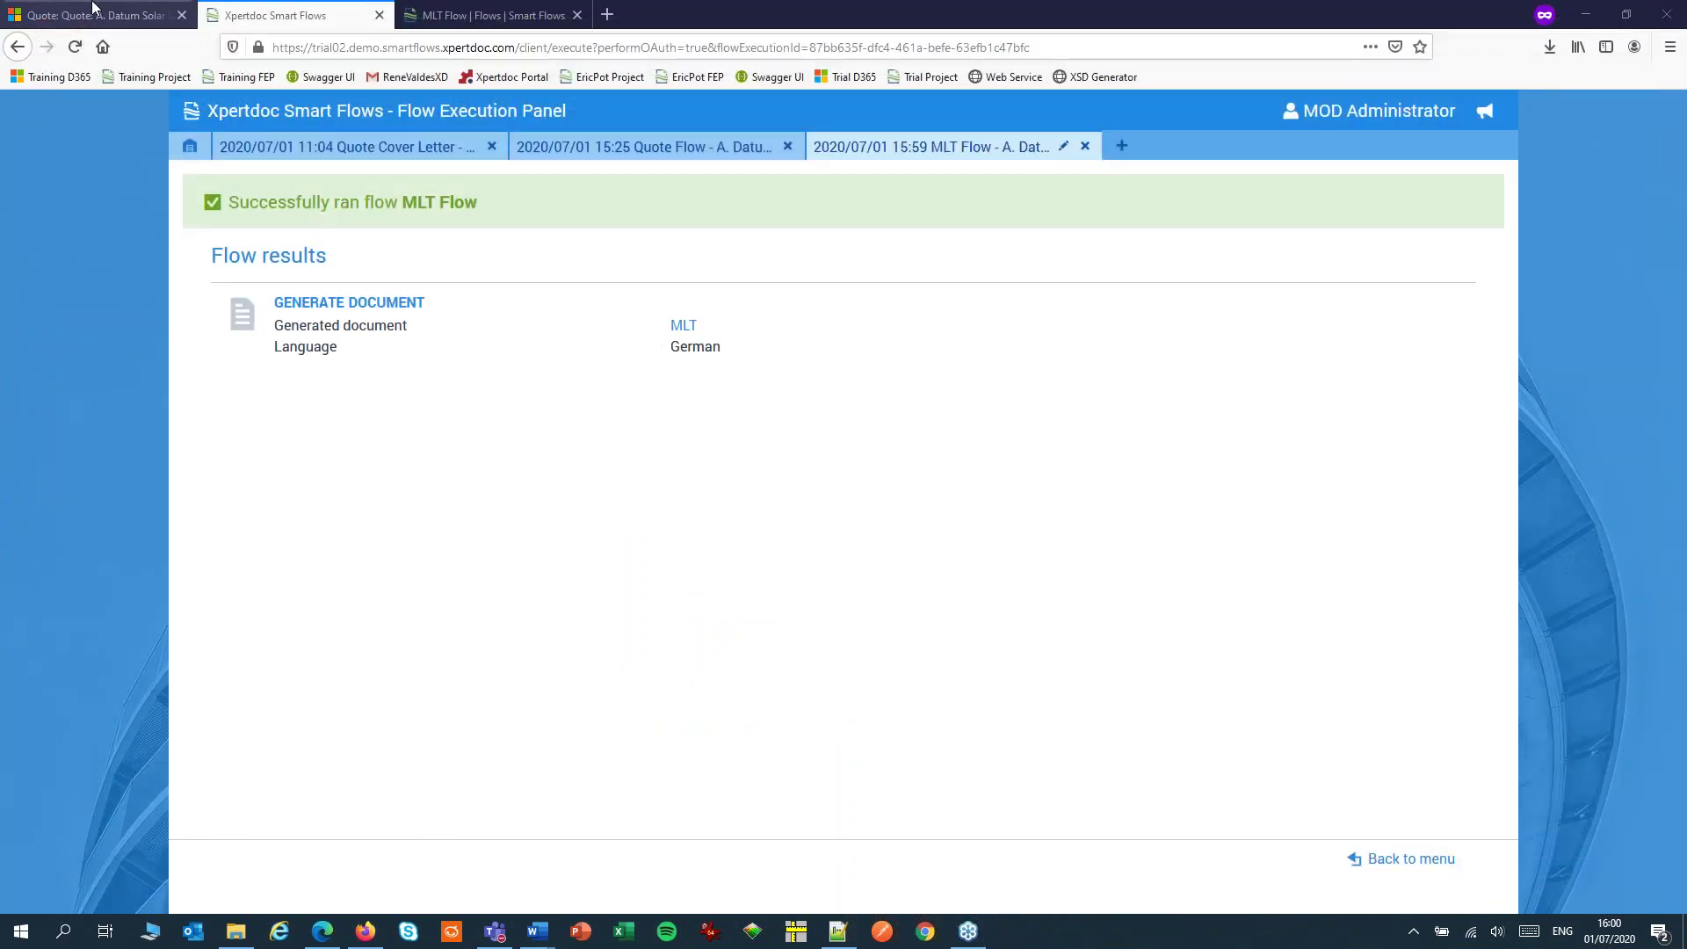
- Return to Dynamics 365, set the A. Datum Corporation account's Address 1: Country/Region to France and save the account
{"action": "left_click", "coordinate": [89, 18]}
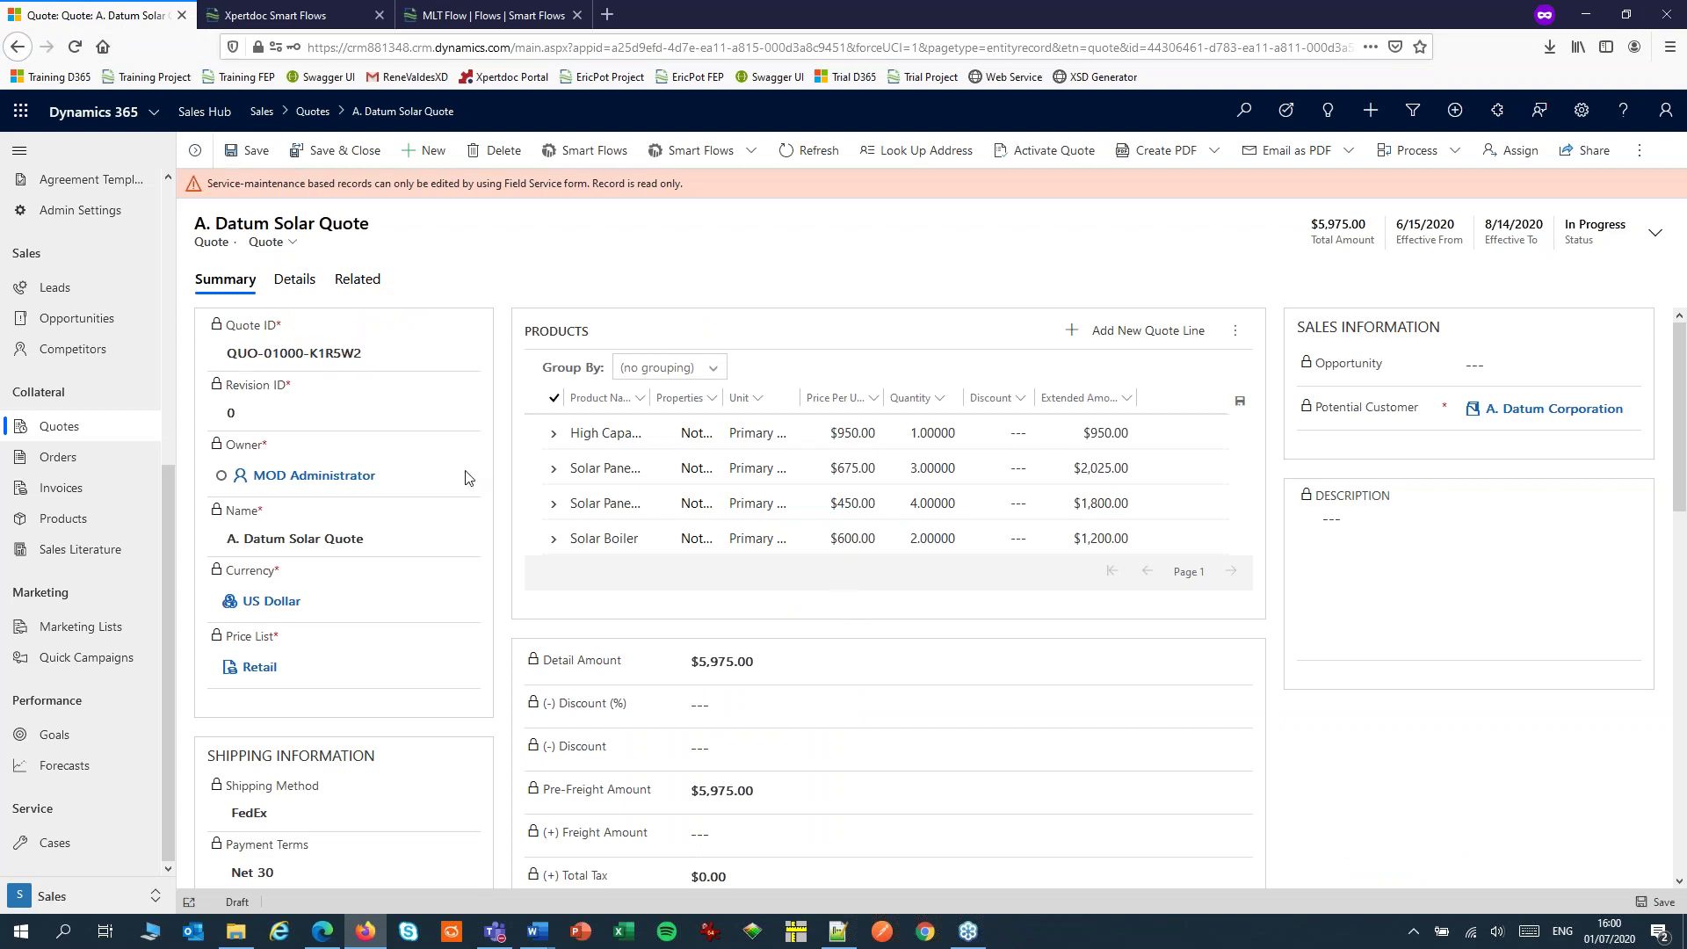
{"action": "left_click", "coordinate": [1533, 410]}
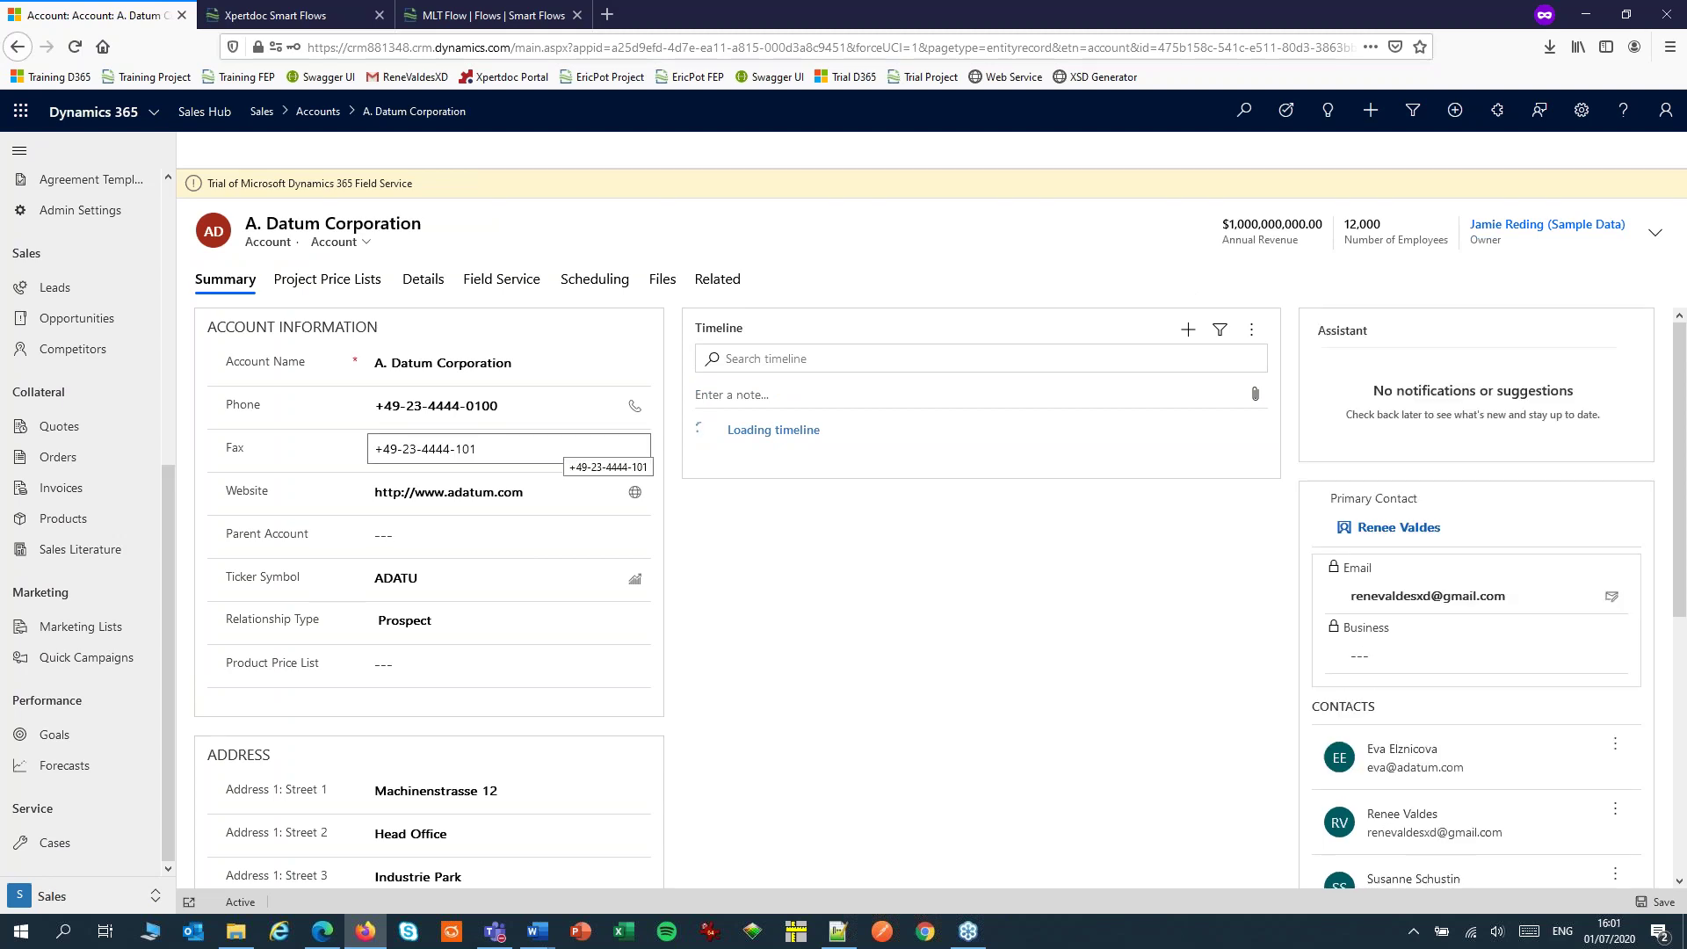
{"action": "scroll", "coordinate": [562, 452], "scroll_direction": "down", "scroll_amount": 5}
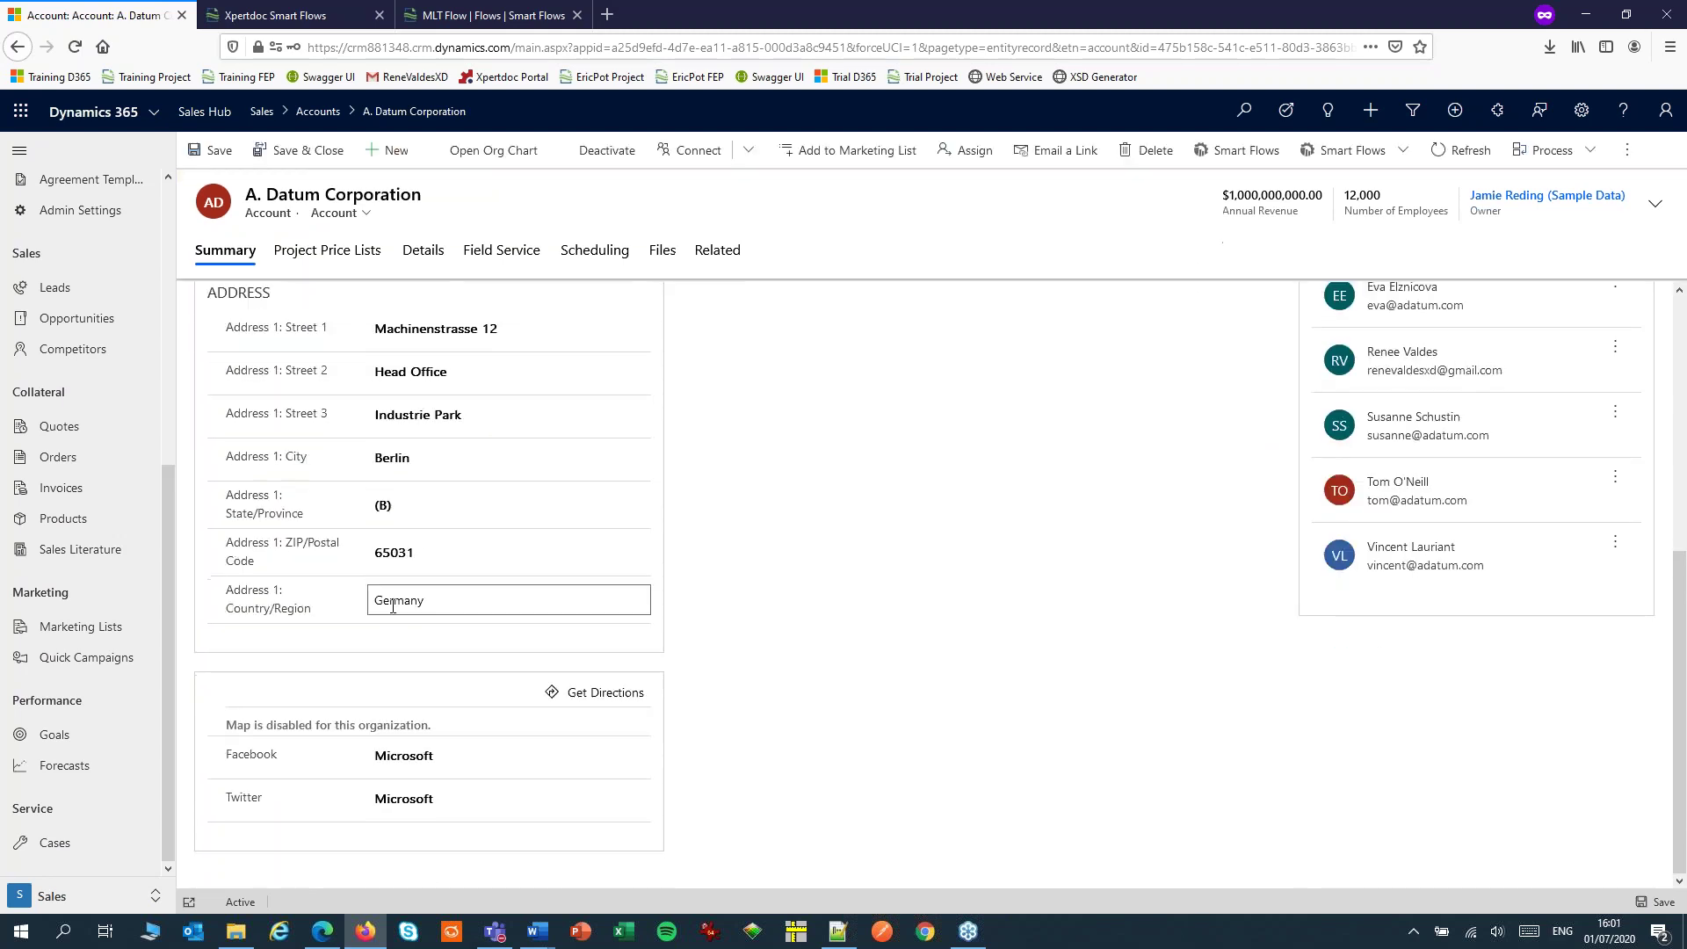
{"action": "left_click_drag", "start_coordinate": [423, 610], "coordinate": [338, 611]}
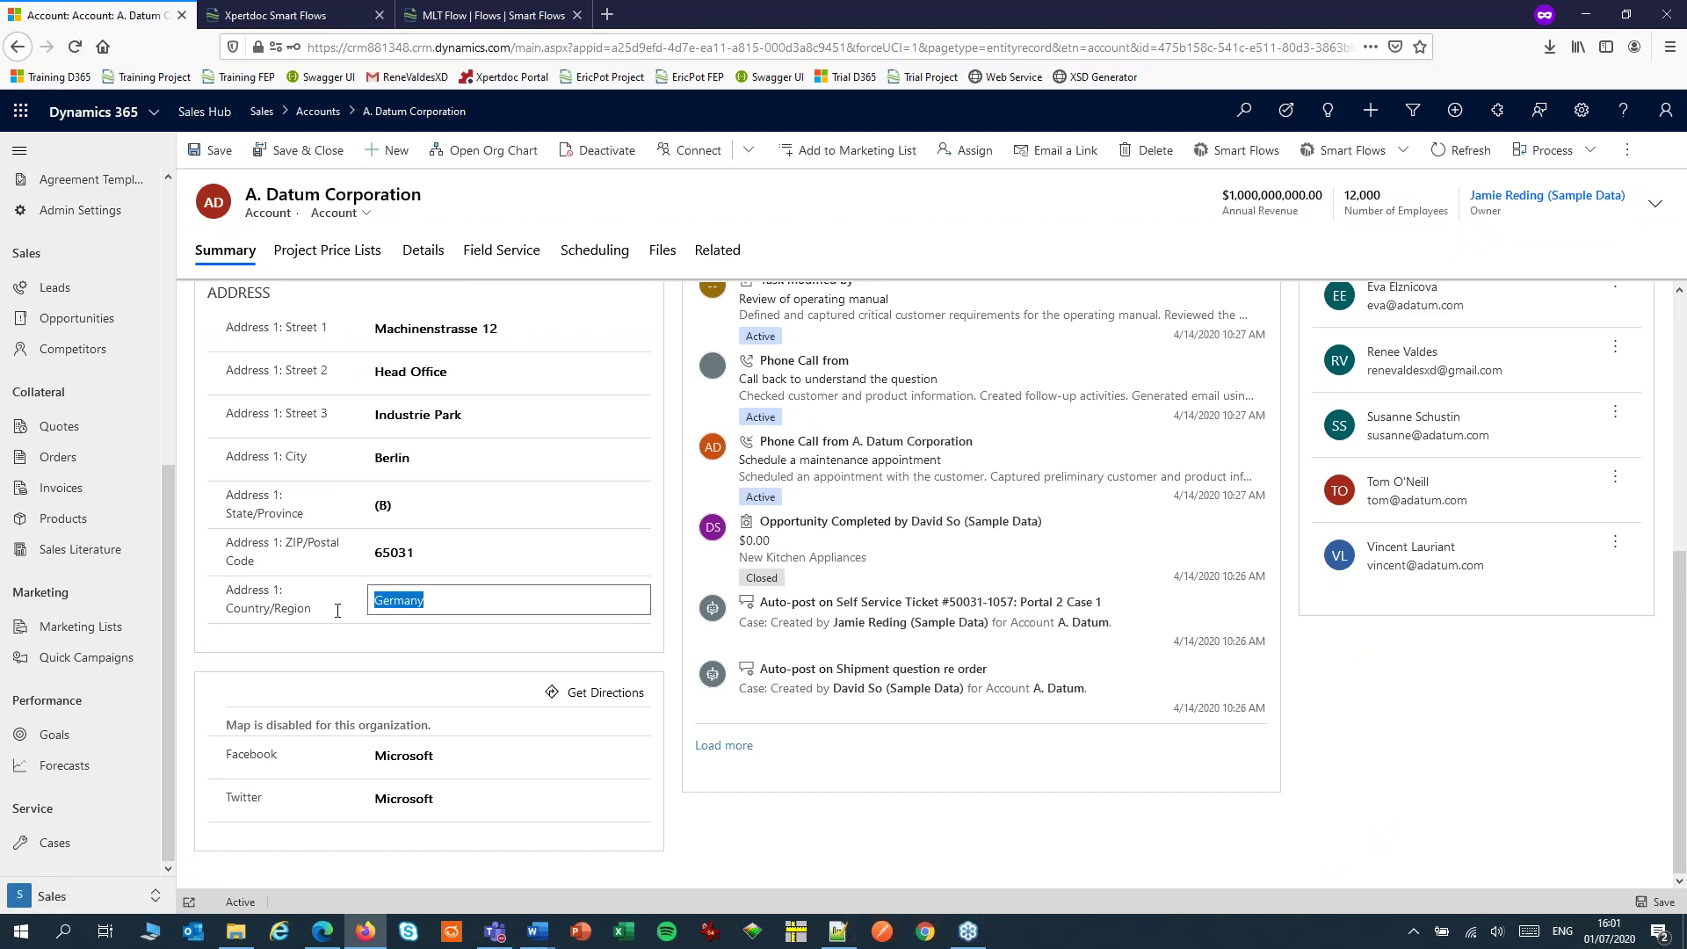
{"action": "type", "text": "France"}
{"action": "left_click", "coordinate": [1659, 908]}
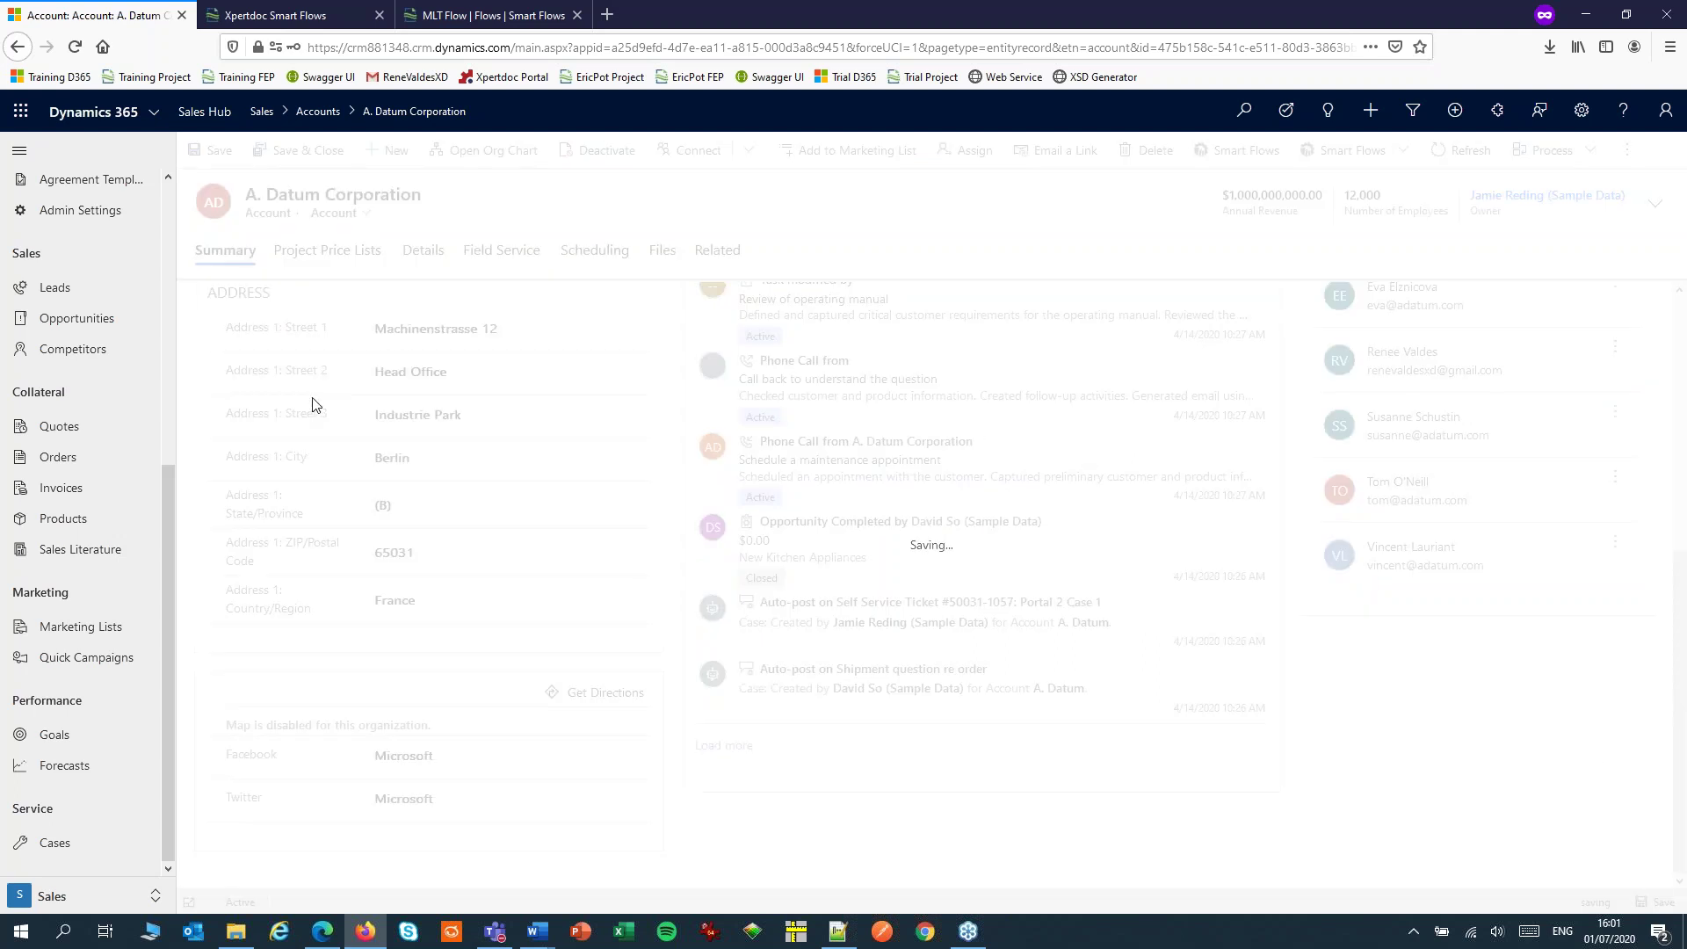
- Go back to the A. Datum Solar Quote, run MLT Flow again and open the downloaded MLT(1).pdf
{"action": "left_click", "coordinate": [19, 47]}
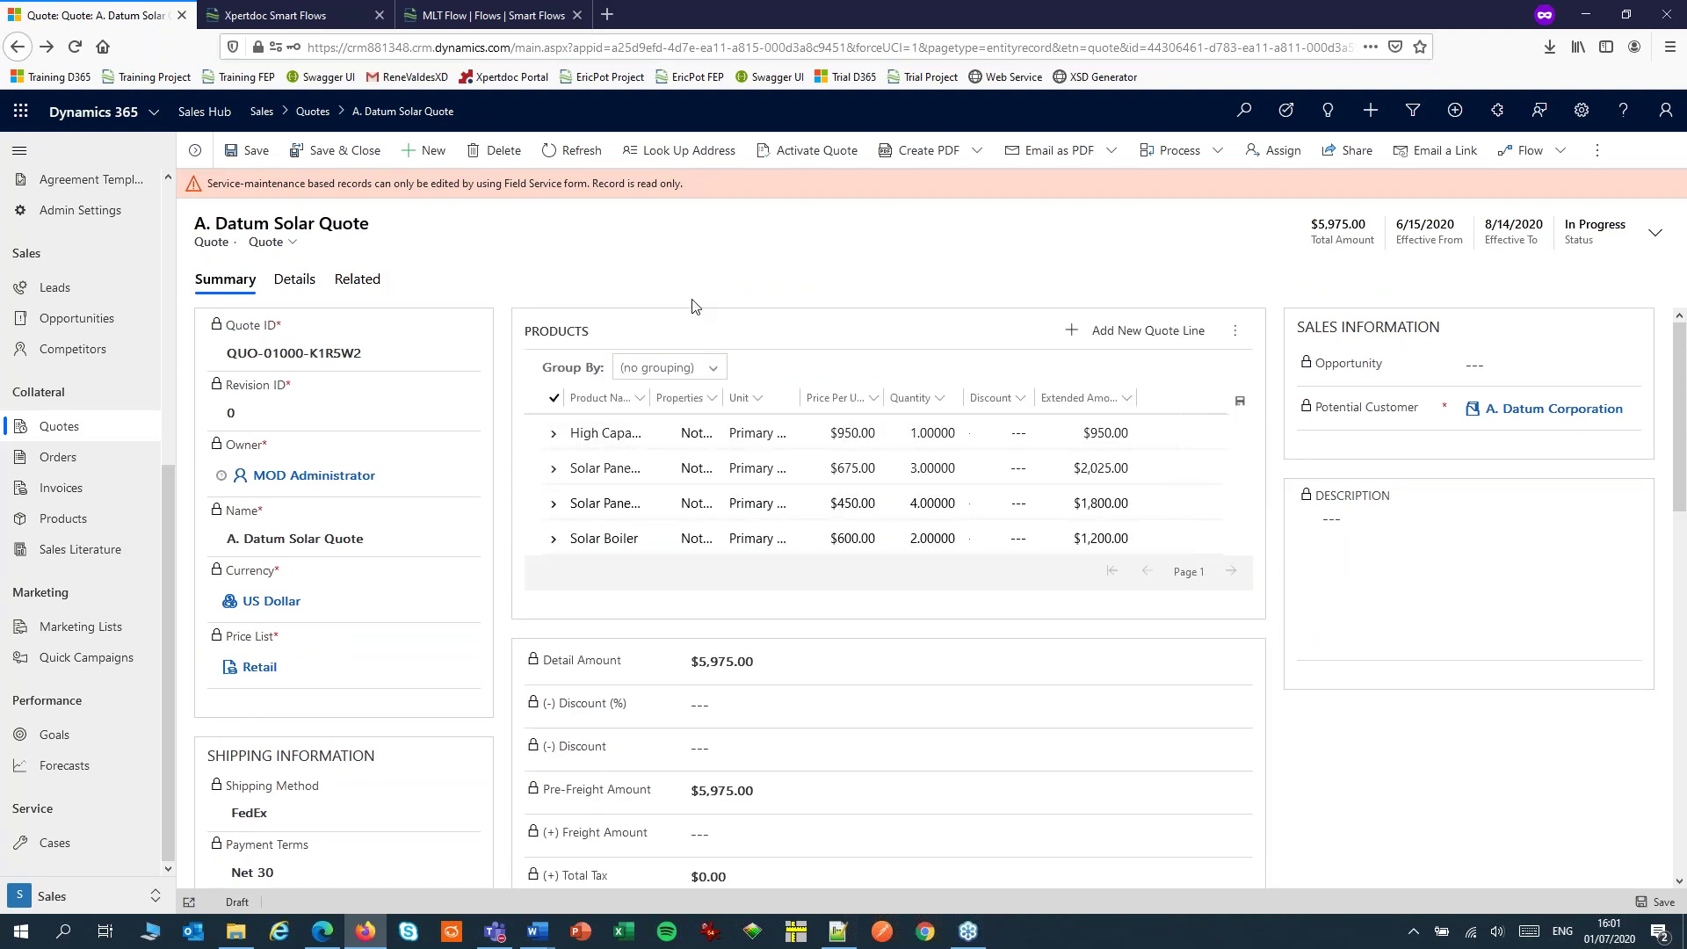
{"action": "left_click", "coordinate": [728, 152]}
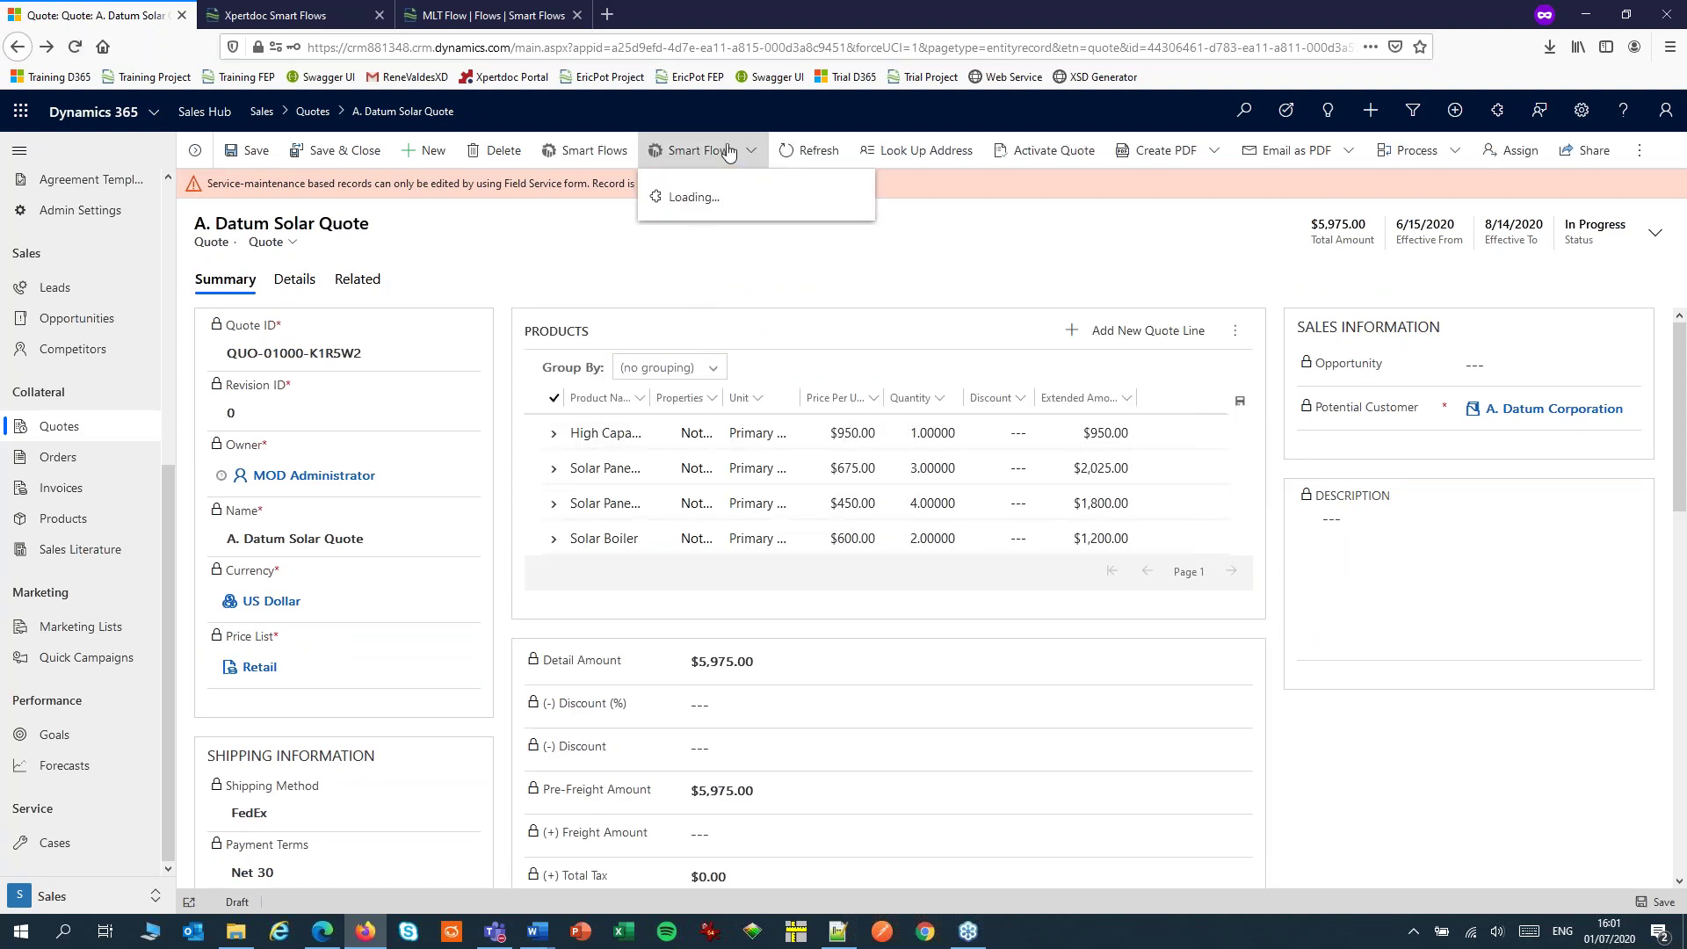
{"action": "left_click", "coordinate": [694, 197]}
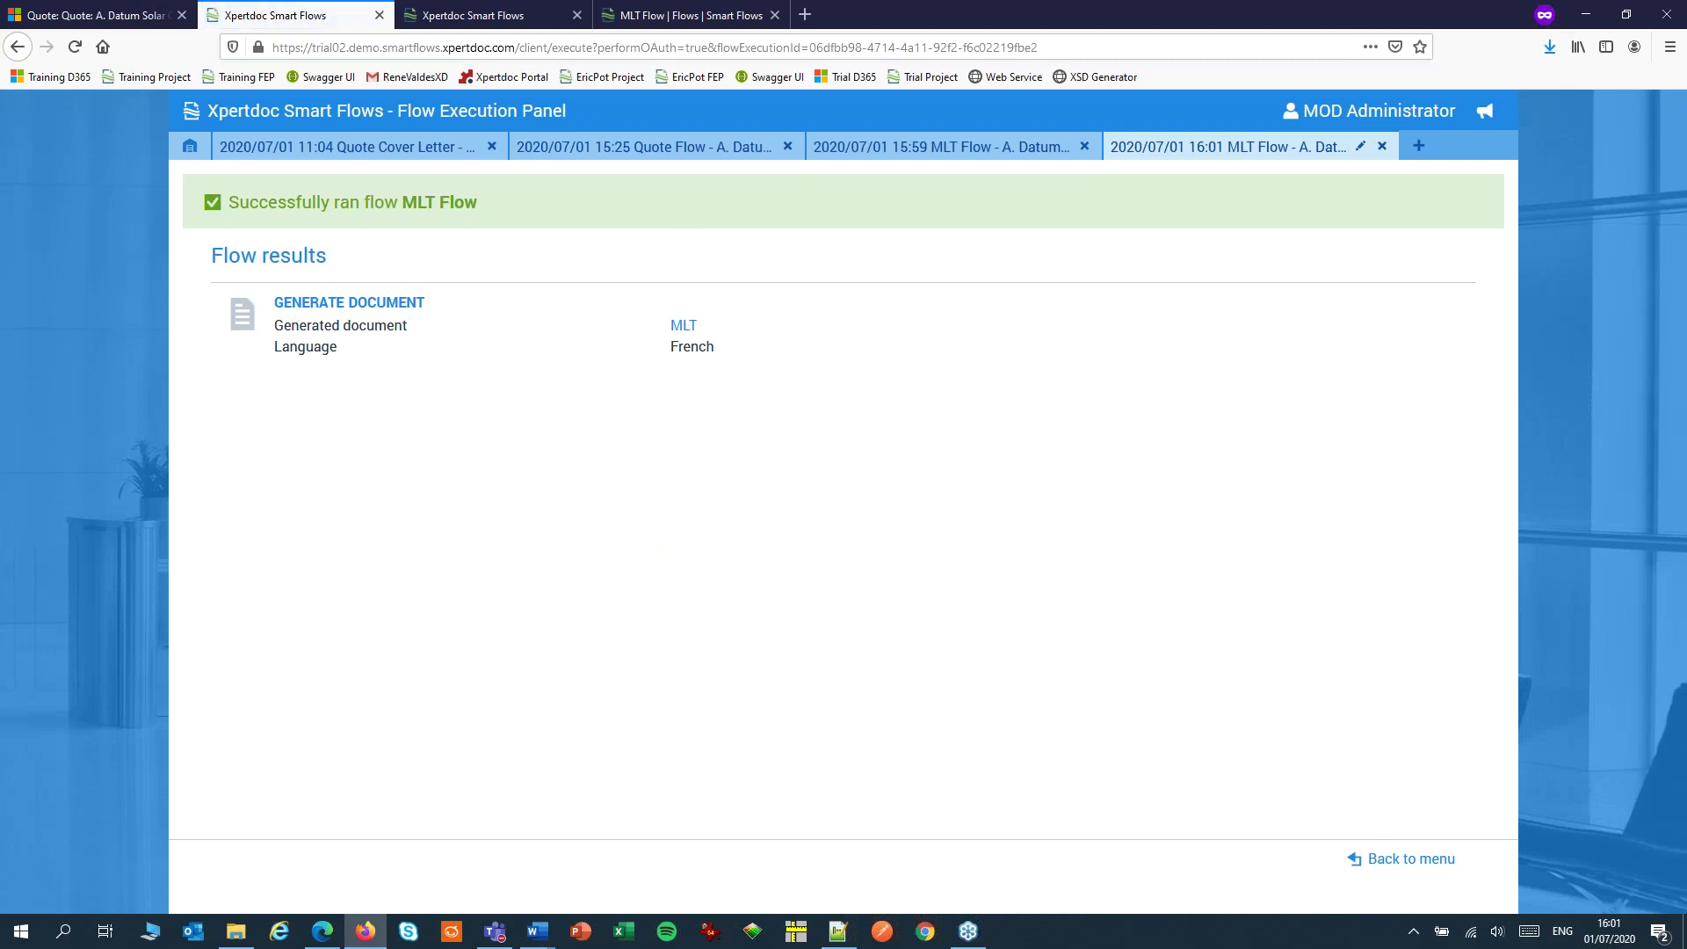
{"action": "left_click", "coordinate": [1550, 47]}
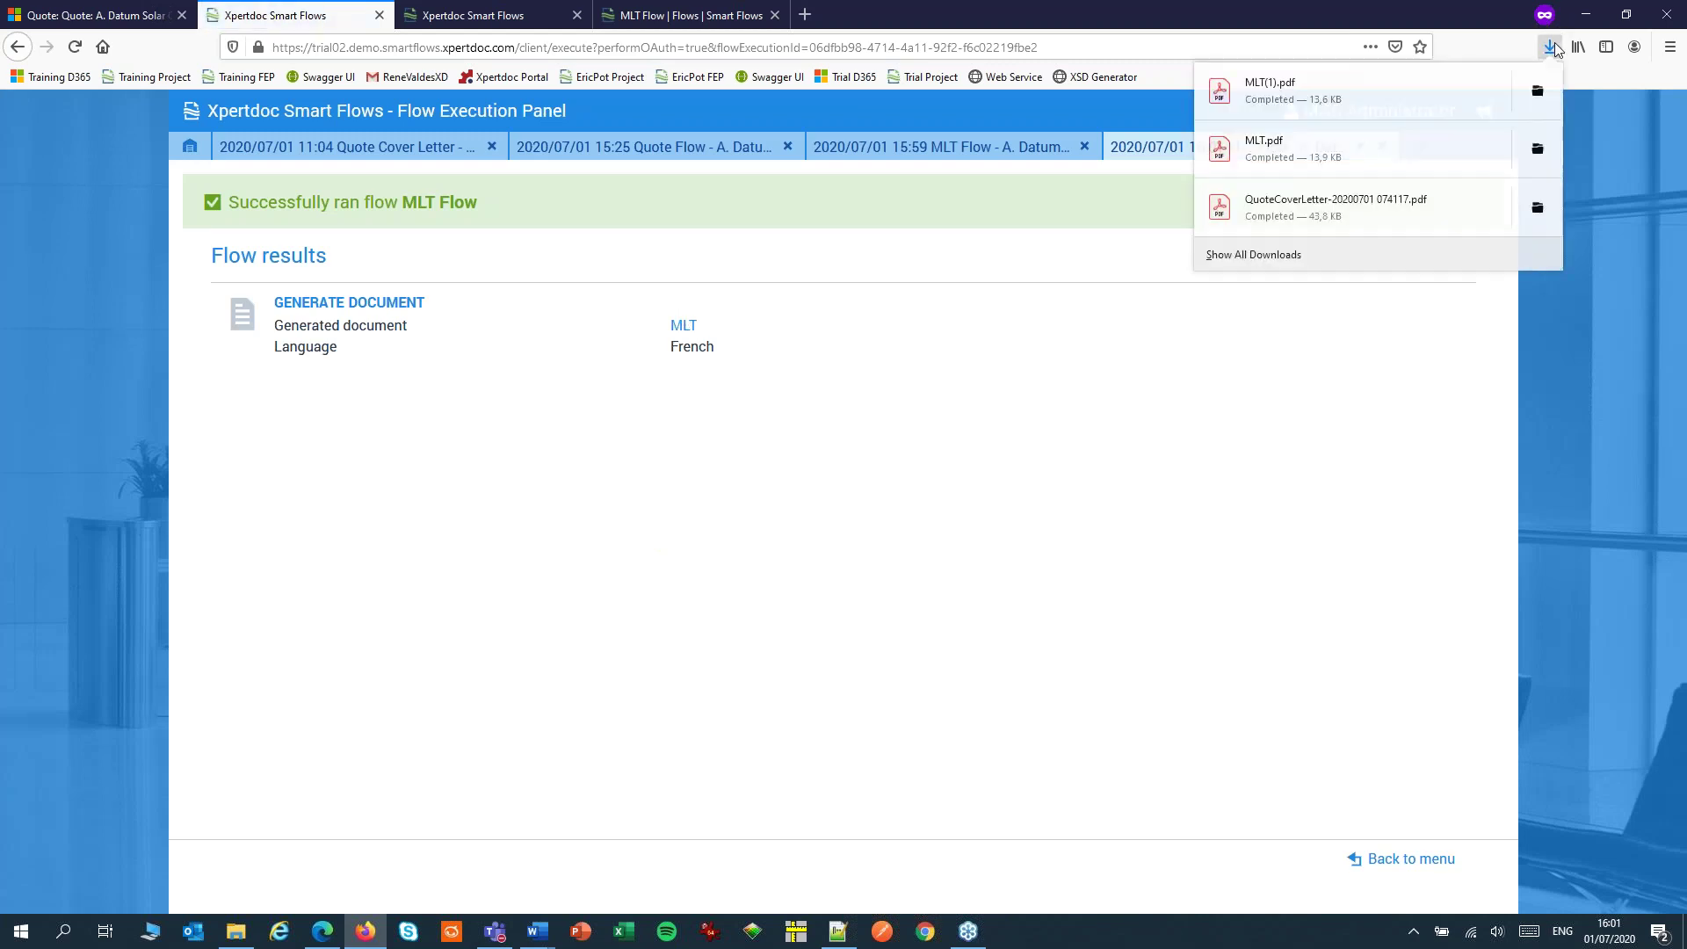
{"action": "left_click", "coordinate": [1436, 81]}
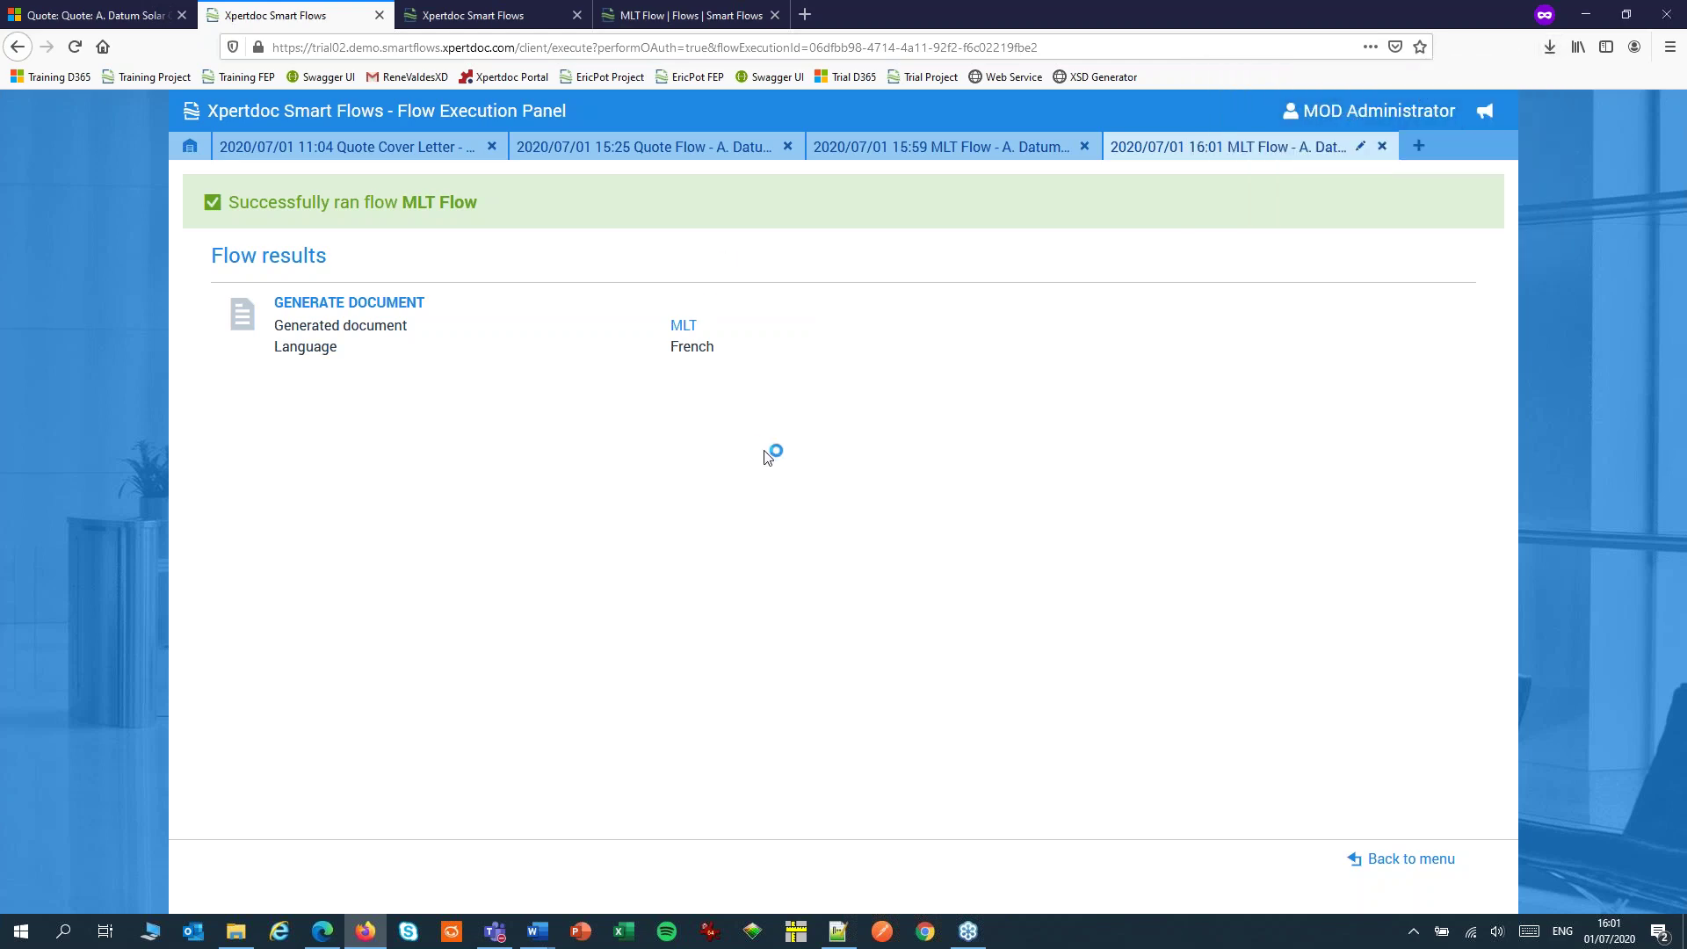